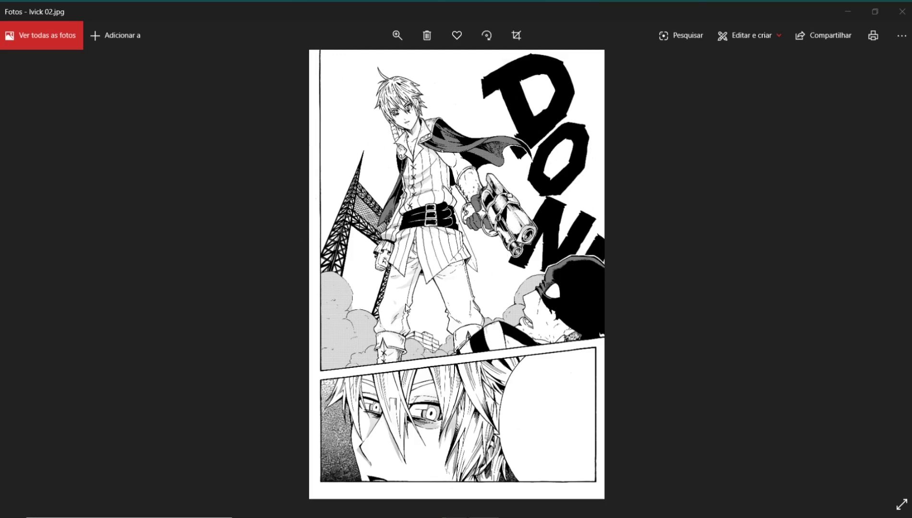
Step: Browse the neighbouring manga pages in the image viewer and zoom into the lower panel
{"action": "key", "text": "Right"}
{"action": "key", "text": "Left"}
{"action": "key", "text": "Right"}
{"action": "key", "text": "Right"}
{"action": "key", "text": "Right"}
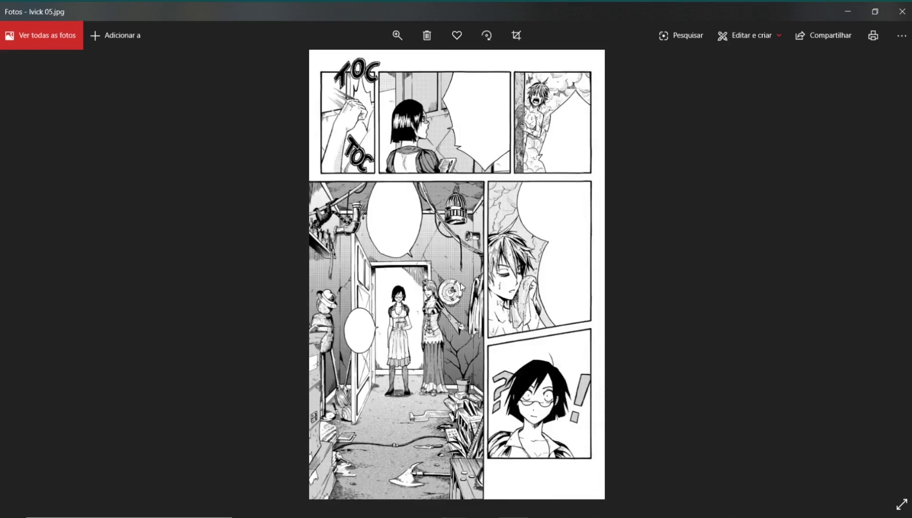
{"action": "key", "text": "Right"}
{"action": "key", "text": "Right"}
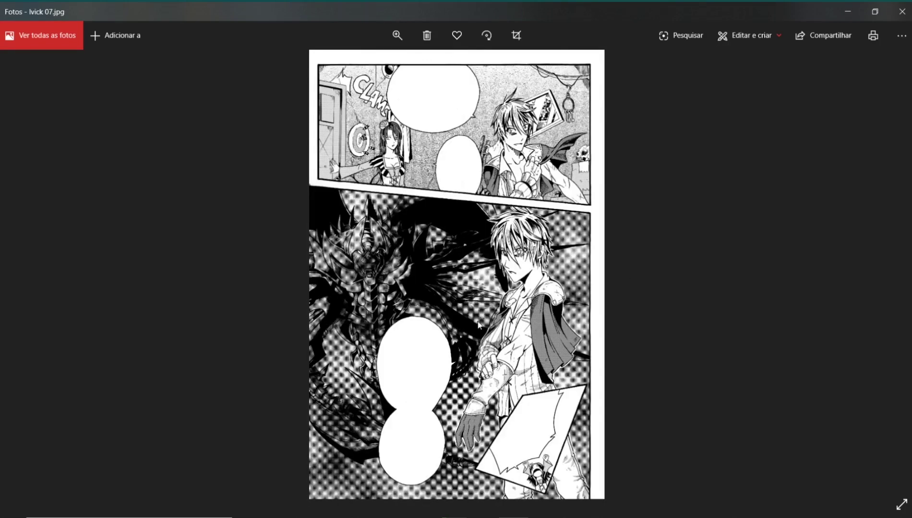
{"action": "double_click", "coordinate": [444, 352]}
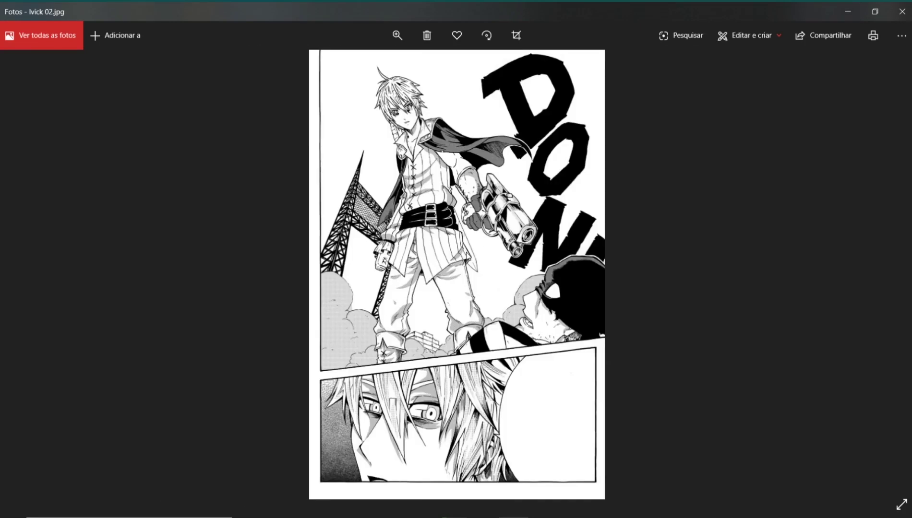
Step: Open the manga page Ivick 02 in Adobe Photoshop CS6 through Open With
{"action": "right_click", "coordinate": [480, 351]}
{"action": "key", "text": "Escape"}
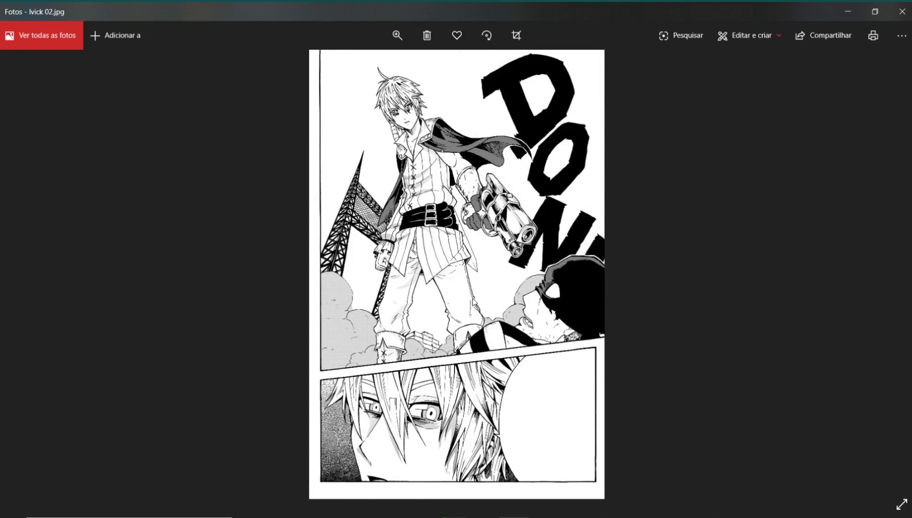
{"action": "right_click", "coordinate": [453, 258]}
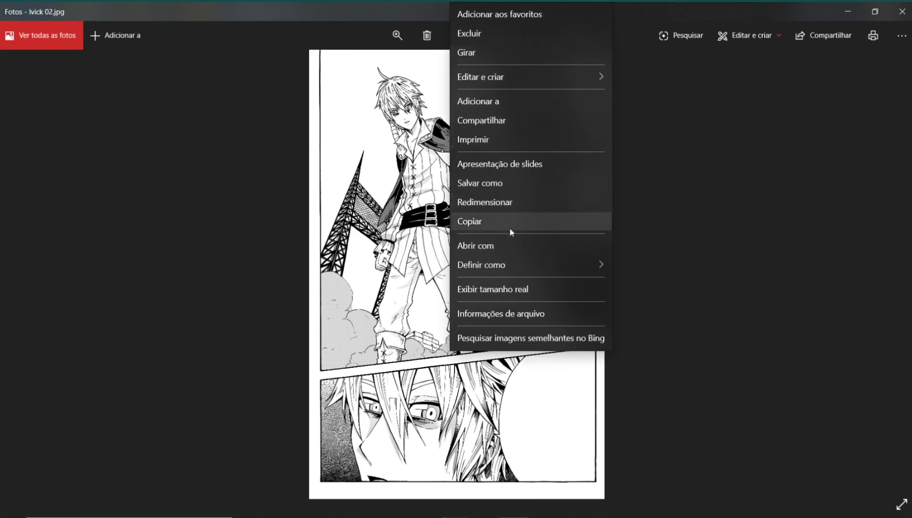
{"action": "left_click", "coordinate": [516, 245]}
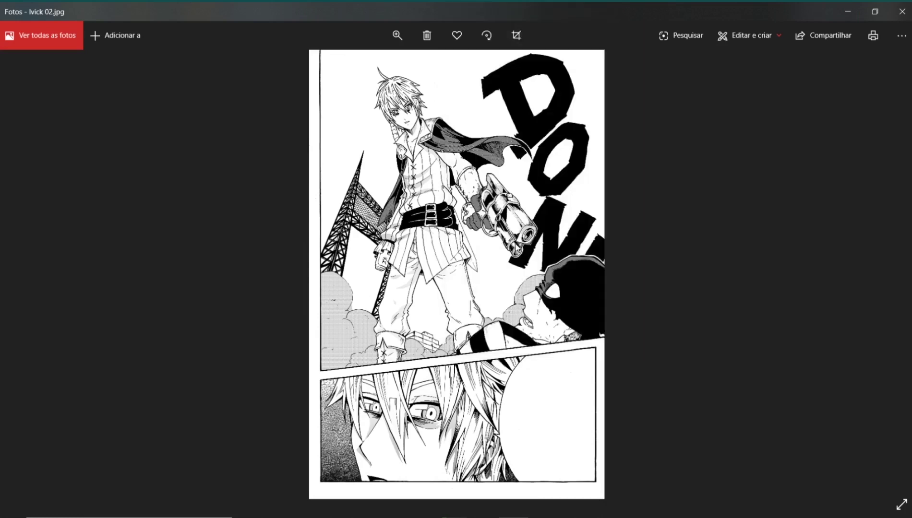
{"action": "left_click", "coordinate": [105, 180]}
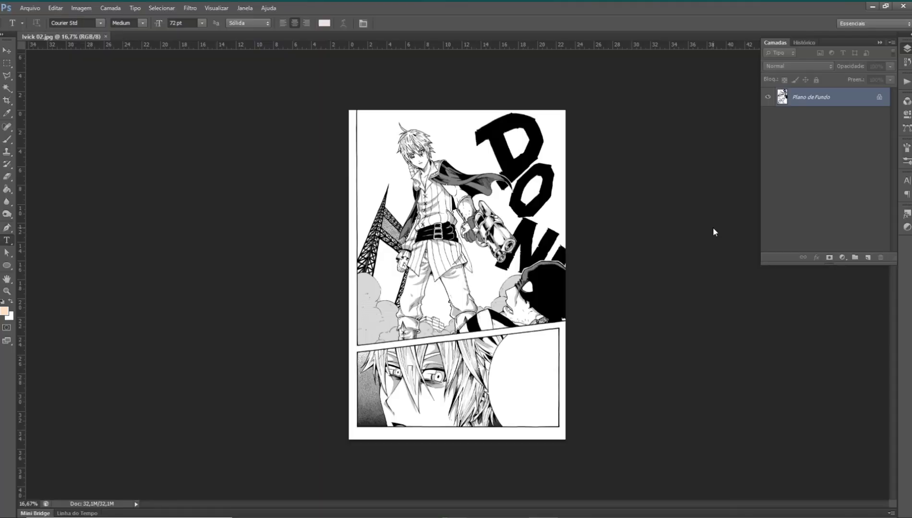
Step: Zoom the page to 50% and pan to the empty balloon in the lower panel
{"action": "key", "text": "ctrl+plus"}
{"action": "scroll", "coordinate": [538, 216], "scroll_direction": "down", "scroll_amount": 3}
{"action": "scroll", "coordinate": [538, 216], "scroll_direction": "down", "scroll_amount": 2}
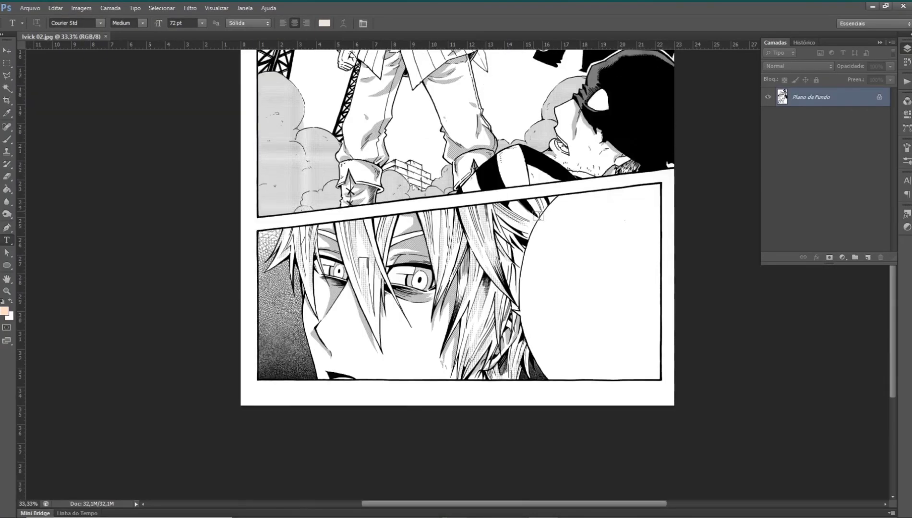
{"action": "key", "text": "ctrl+plus"}
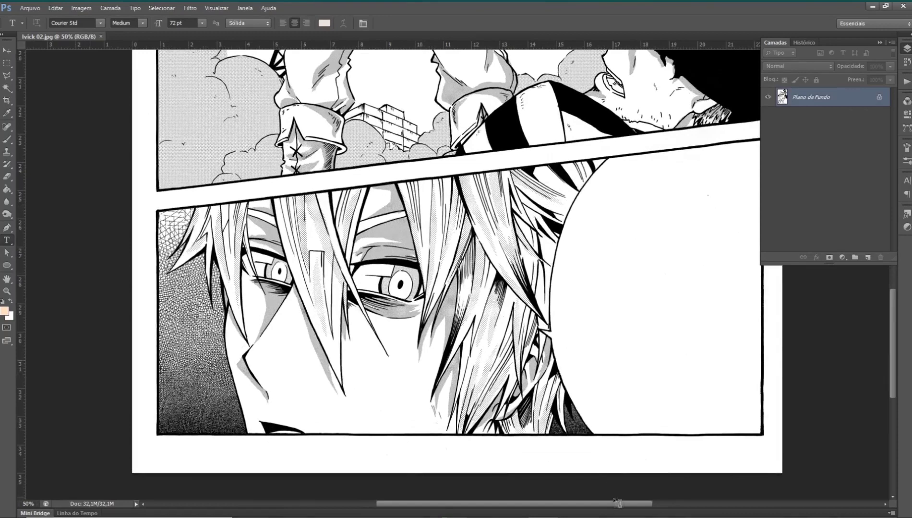
{"action": "left_click_drag", "start_coordinate": [615, 505], "coordinate": [637, 505]}
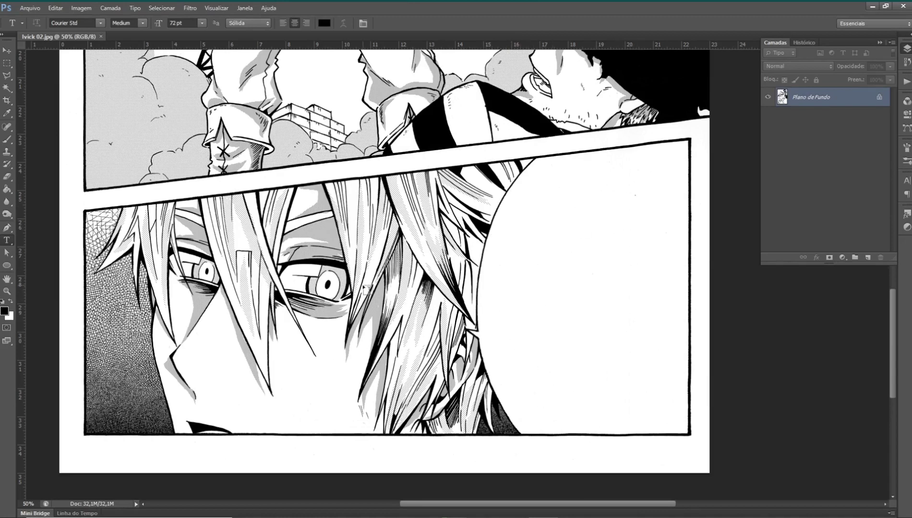
{"action": "scroll", "coordinate": [588, 242], "scroll_direction": "up", "scroll_amount": 2}
{"action": "scroll", "coordinate": [589, 242], "scroll_direction": "up", "scroll_amount": 1}
{"action": "scroll", "coordinate": [588, 242], "scroll_direction": "down", "scroll_amount": 1}
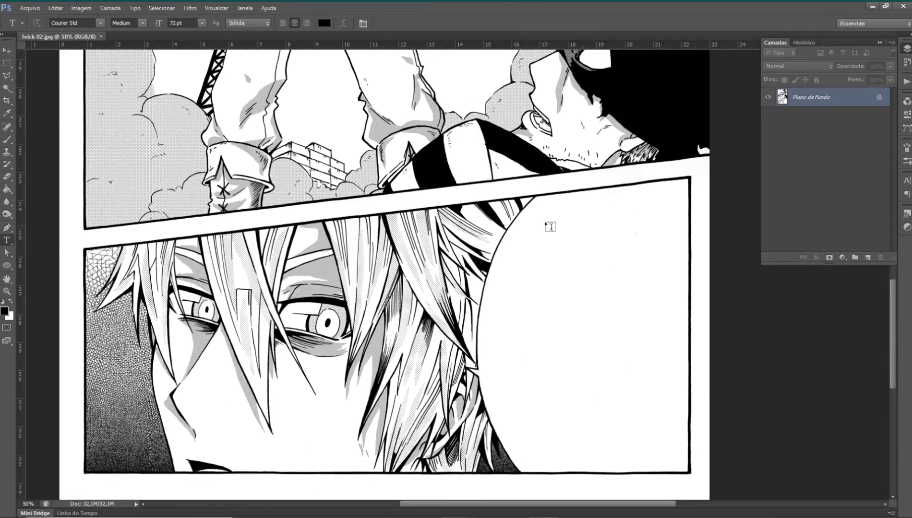
{"action": "scroll", "coordinate": [531, 221], "scroll_direction": "down", "scroll_amount": 1}
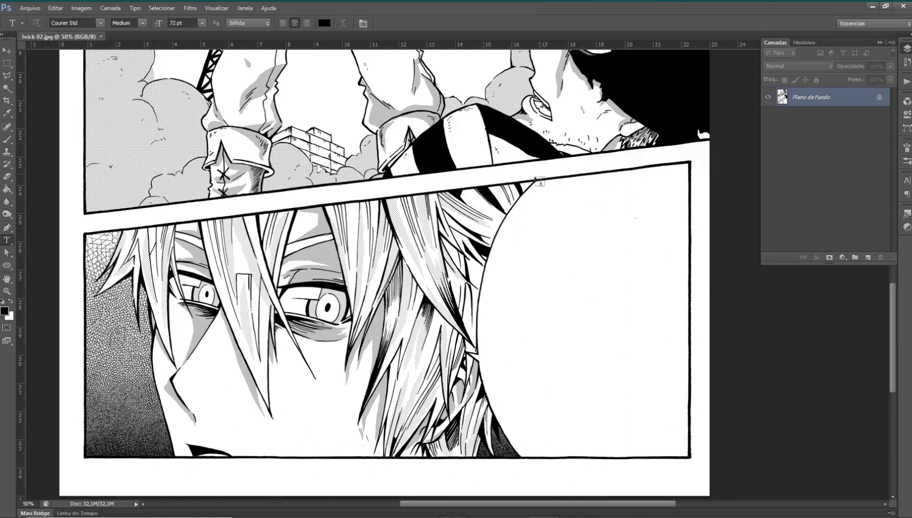
Step: Draw a first paragraph text box inside the balloon, then discard it
{"action": "left_click_drag", "start_coordinate": [515, 216], "coordinate": [675, 414]}
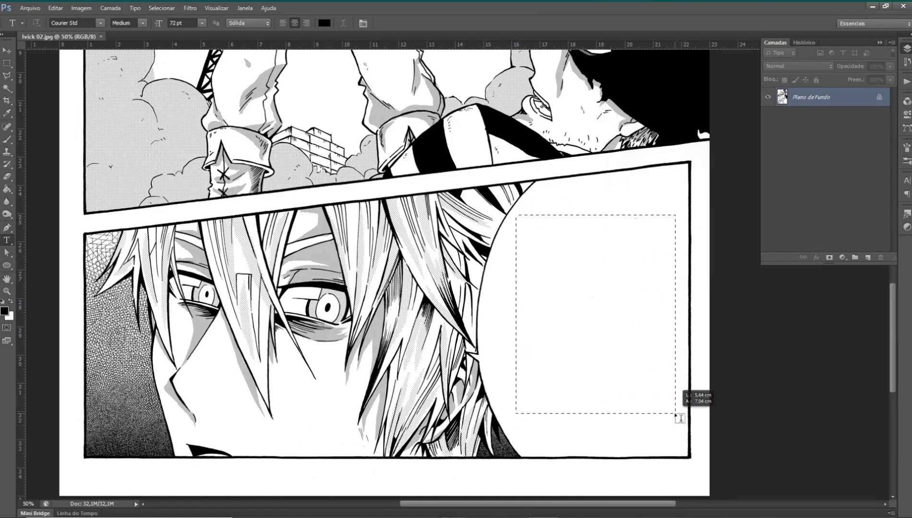
{"action": "left_click_drag", "start_coordinate": [675, 414], "coordinate": [681, 428]}
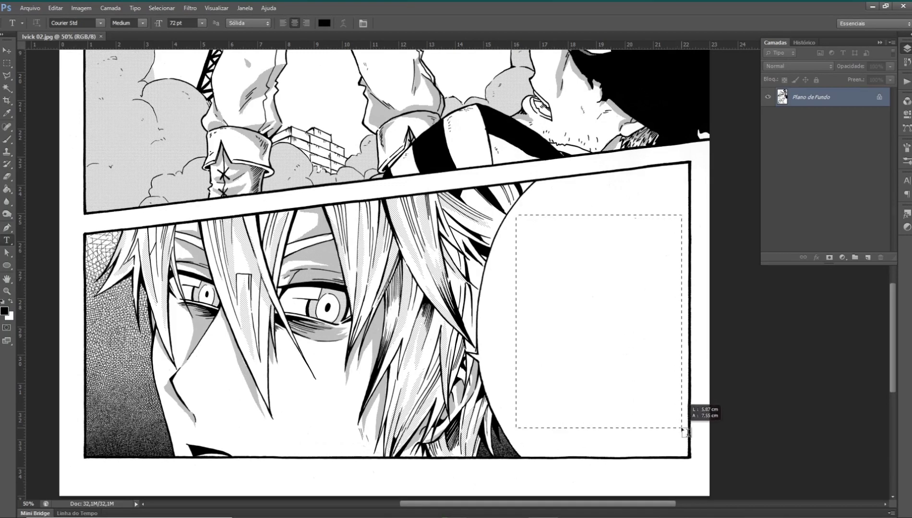
{"action": "left_click_drag", "start_coordinate": [685, 431], "coordinate": [682, 428]}
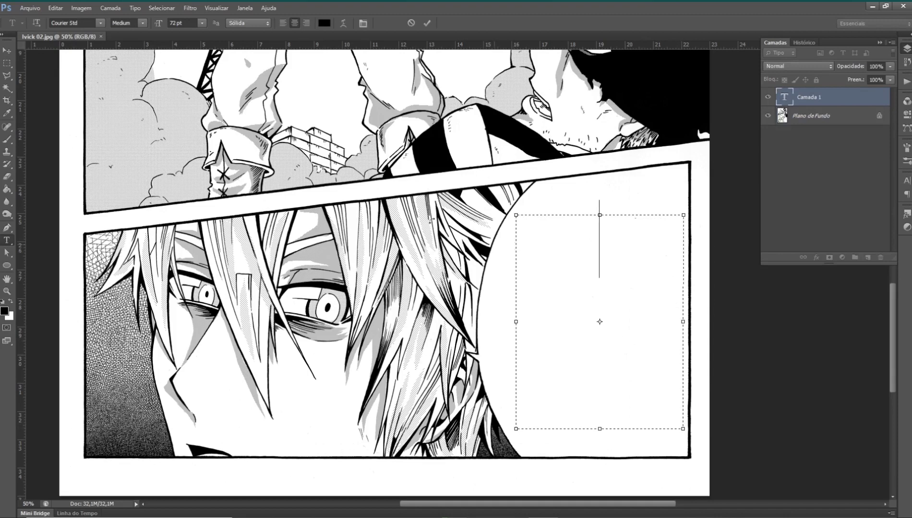
{"action": "key", "text": "Escape"}
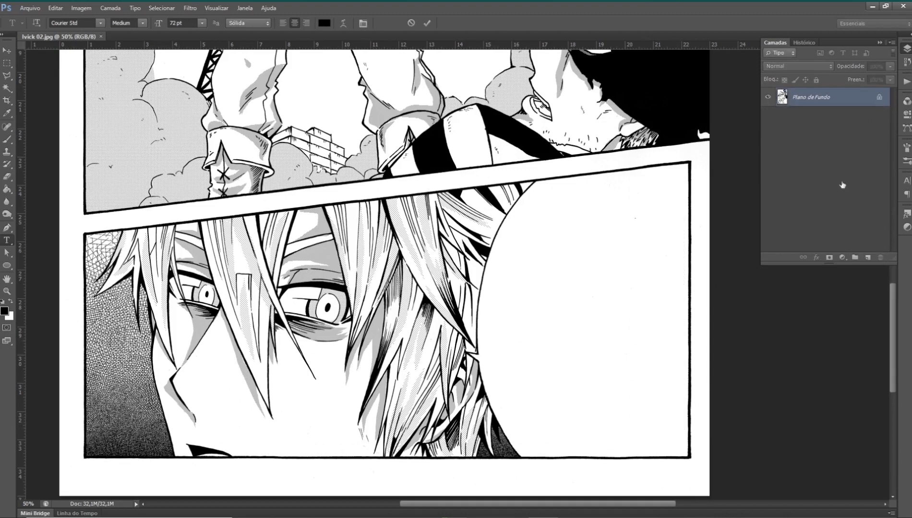
Step: Redraw a larger paragraph text box spanning the whole speech balloon
{"action": "left_click_drag", "start_coordinate": [582, 280], "coordinate": [678, 437]}
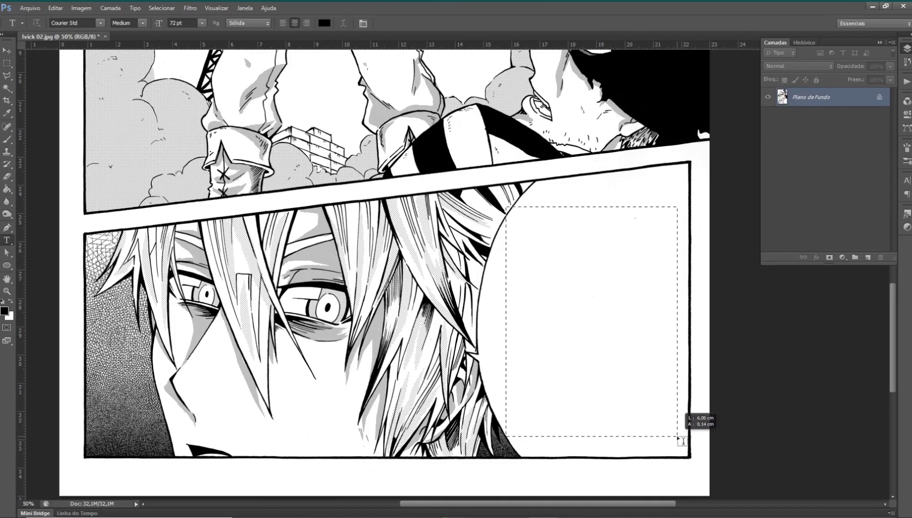
{"action": "left_click_drag", "start_coordinate": [679, 436], "coordinate": [683, 440]}
{"action": "left_click_drag", "start_coordinate": [506, 207], "coordinate": [678, 436]}
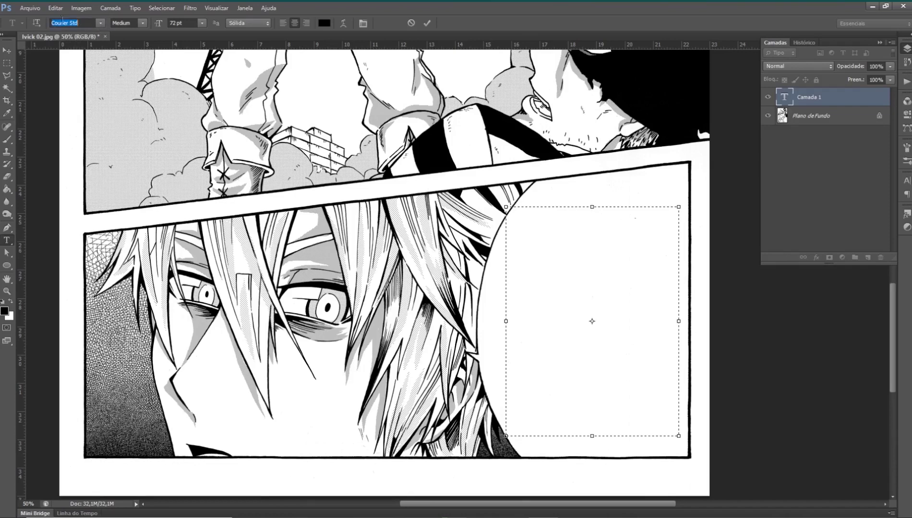
Step: Type the dialogue 'Não é qualquer fonte que serve pra fala.' in Courier Std and commit it
{"action": "left_click", "coordinate": [102, 27]}
{"action": "mouse_move", "coordinate": [228, 107]}
{"action": "left_mouse_down"}
{"action": "mouse_move", "coordinate": [233, 330]}
{"action": "mouse_move", "coordinate": [218, 73]}
{"action": "left_mouse_up"}
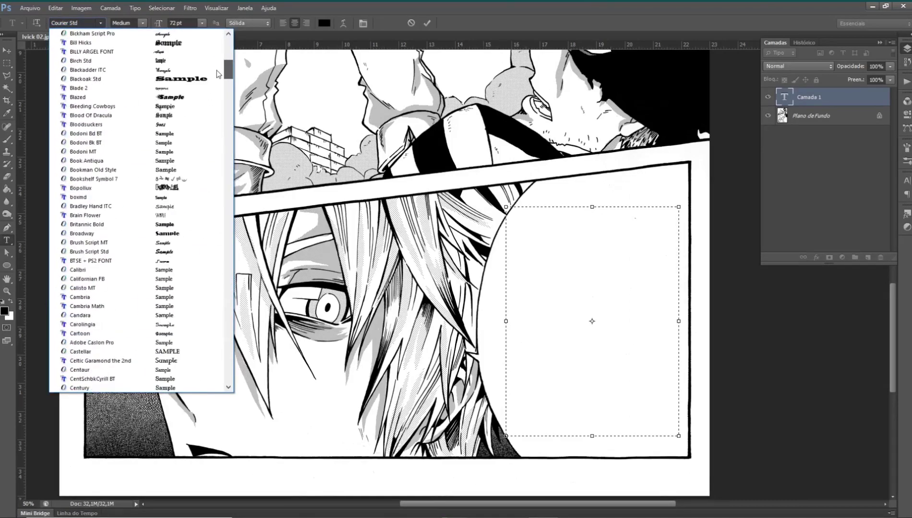
{"action": "left_click", "coordinate": [484, 15]}
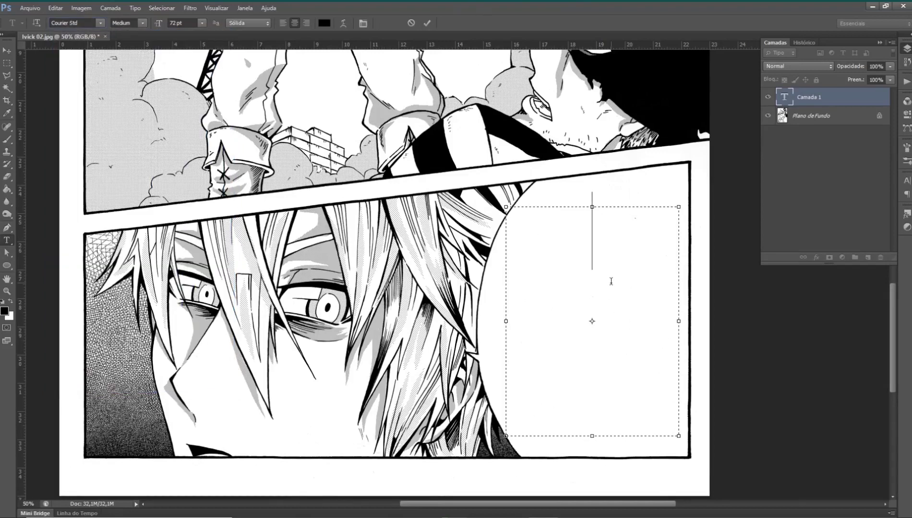
{"action": "type", "text": "N"}
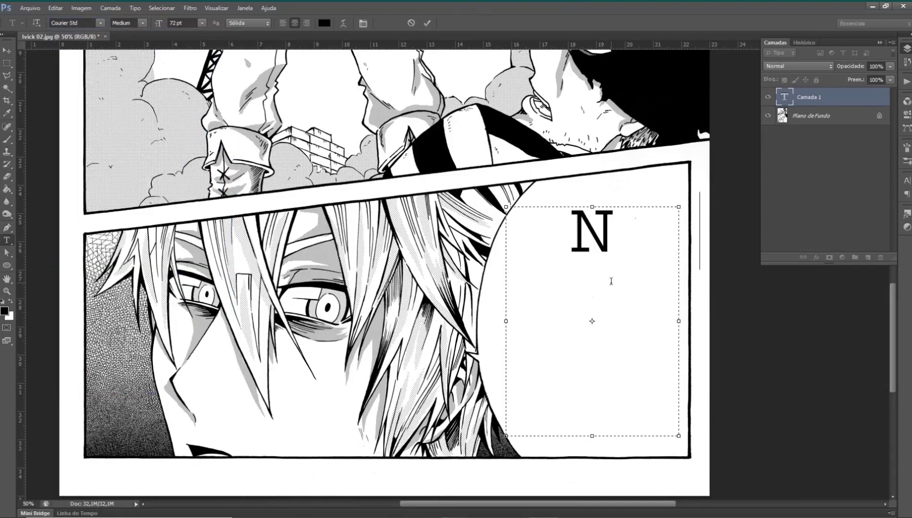
{"action": "type", "text": "ão qualquer"}
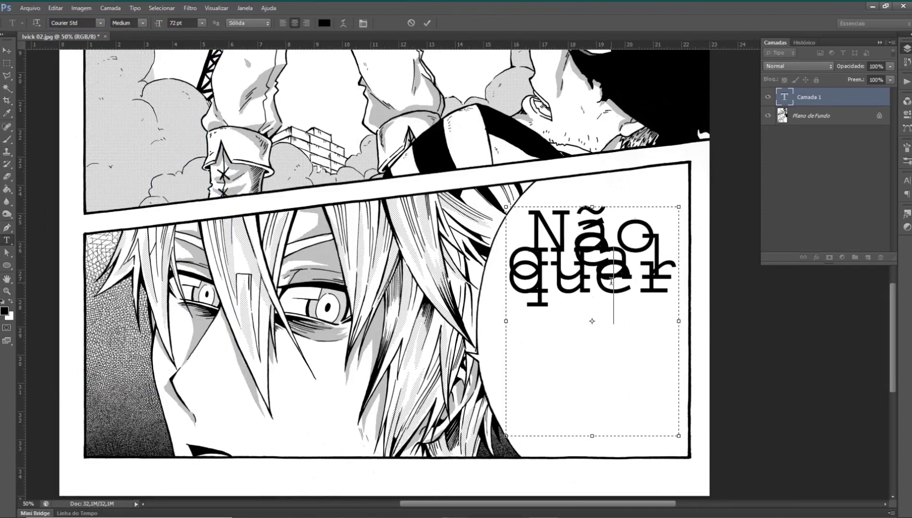
{"action": "type", "text": "ro ter que se v"}
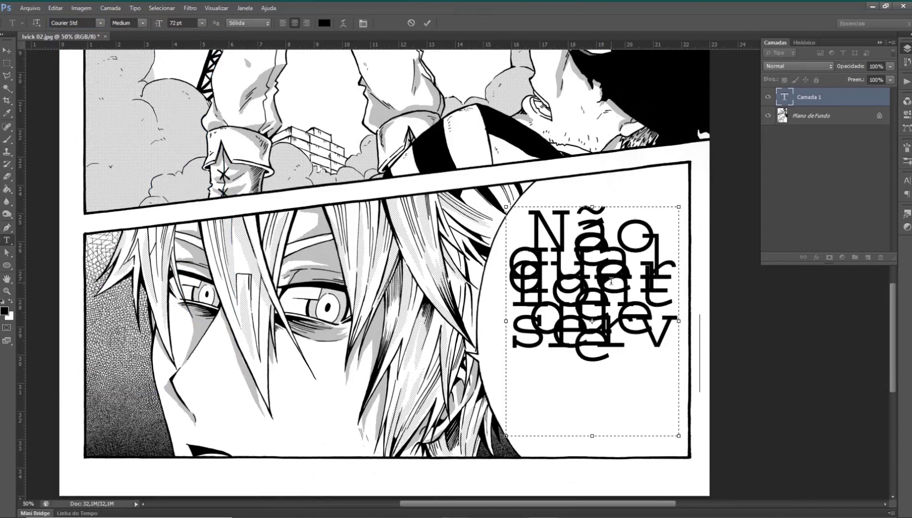
{"action": "type", "text": "ai para fala."}
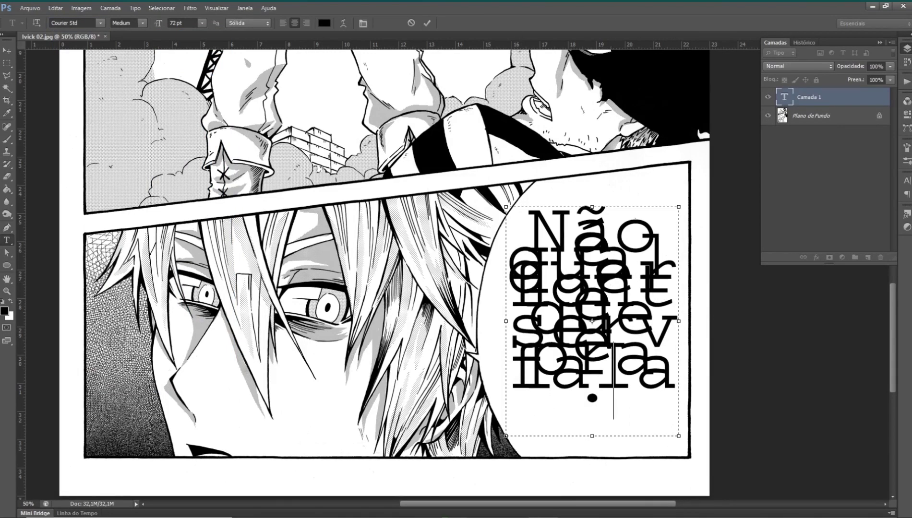
{"action": "left_click", "coordinate": [428, 23]}
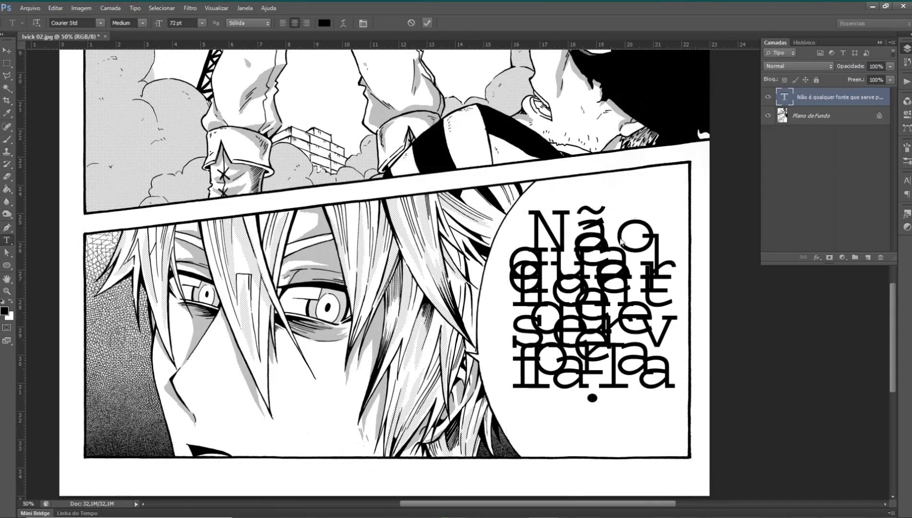
Step: Set the dialogue's font size to 36 pt, then reduce it to 30 pt
{"action": "left_click", "coordinate": [202, 23]}
{"action": "left_click", "coordinate": [194, 165]}
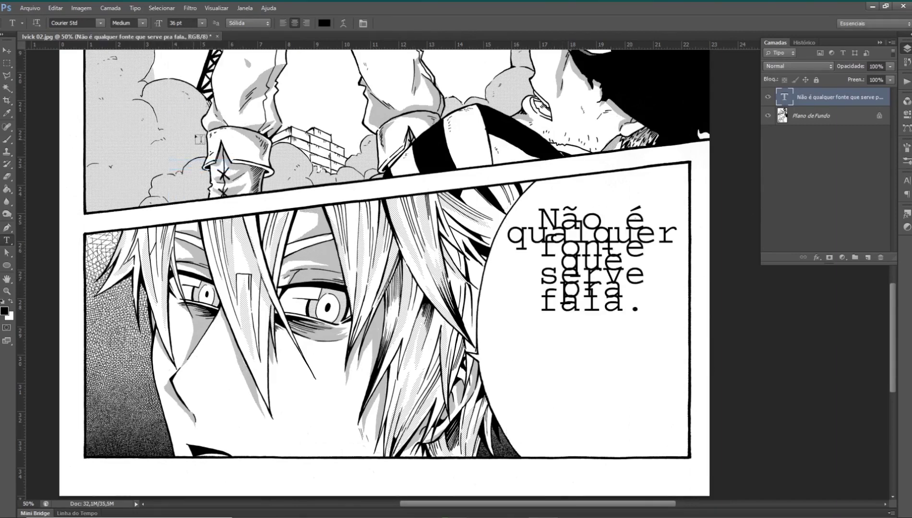
{"action": "left_click", "coordinate": [202, 24]}
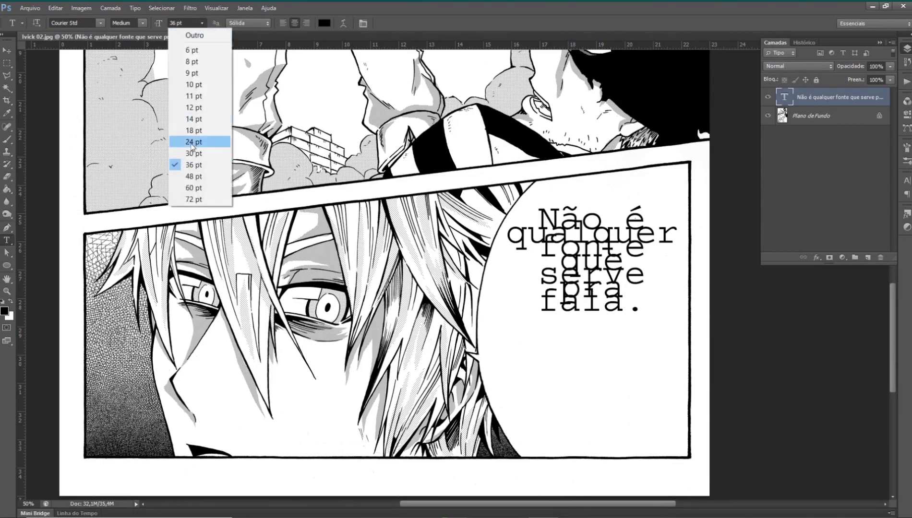
{"action": "left_click", "coordinate": [192, 154]}
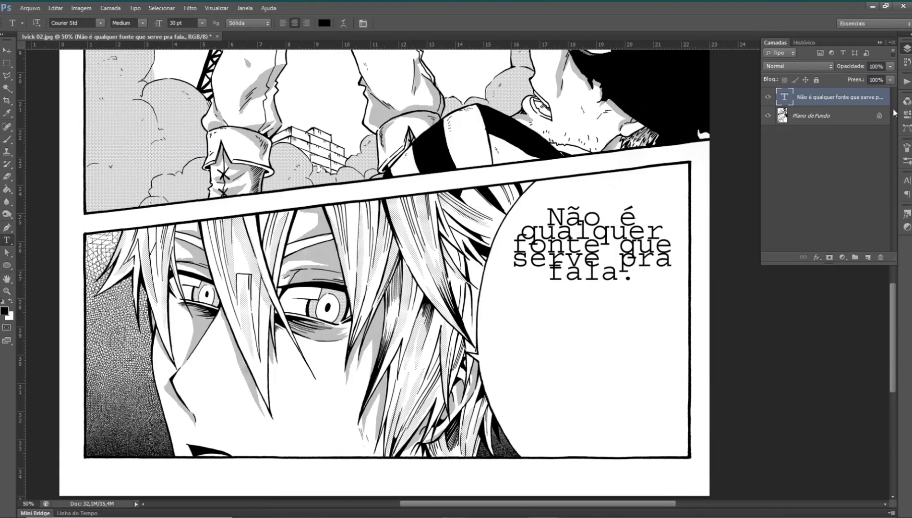
Step: Reopen the balloon text, select and deselect its lines, then commit the edit
{"action": "left_click", "coordinate": [610, 240]}
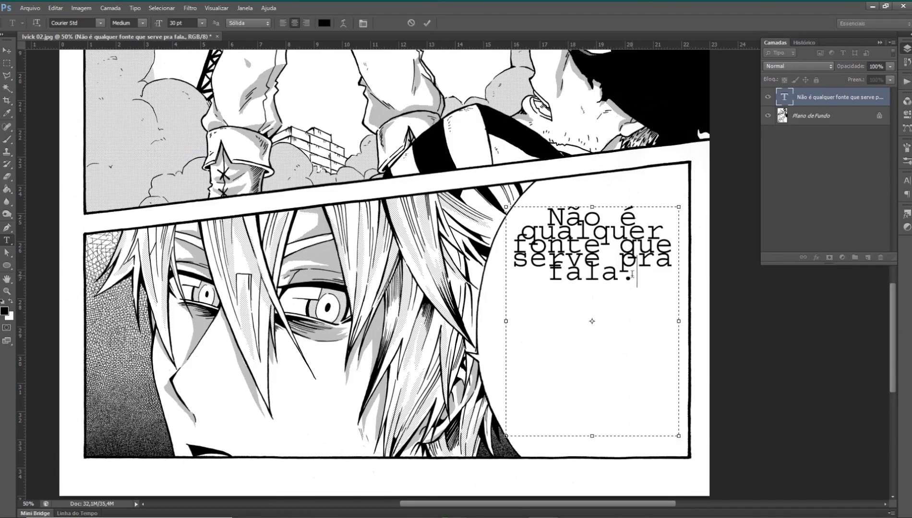
{"action": "left_click_drag", "start_coordinate": [632, 274], "coordinate": [520, 232]}
{"action": "left_click", "coordinate": [597, 214]}
{"action": "left_click", "coordinate": [438, 67]}
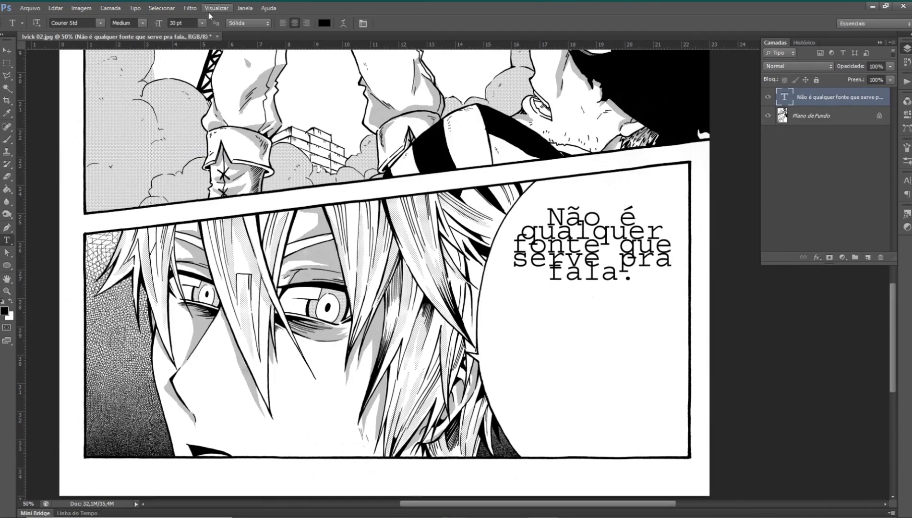
Step: Open the Character panel from the Window menu and set the dialogue's leading to Auto
{"action": "left_click", "coordinate": [246, 8]}
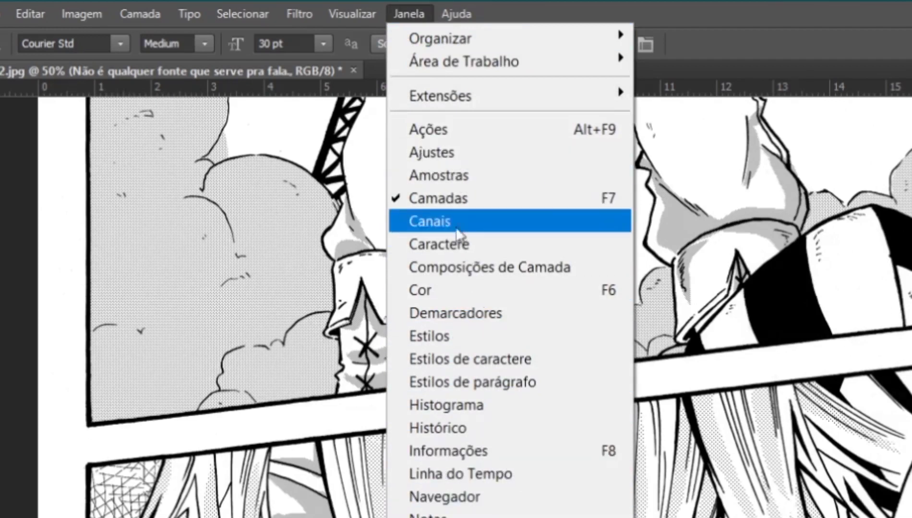
{"action": "left_click", "coordinate": [459, 247]}
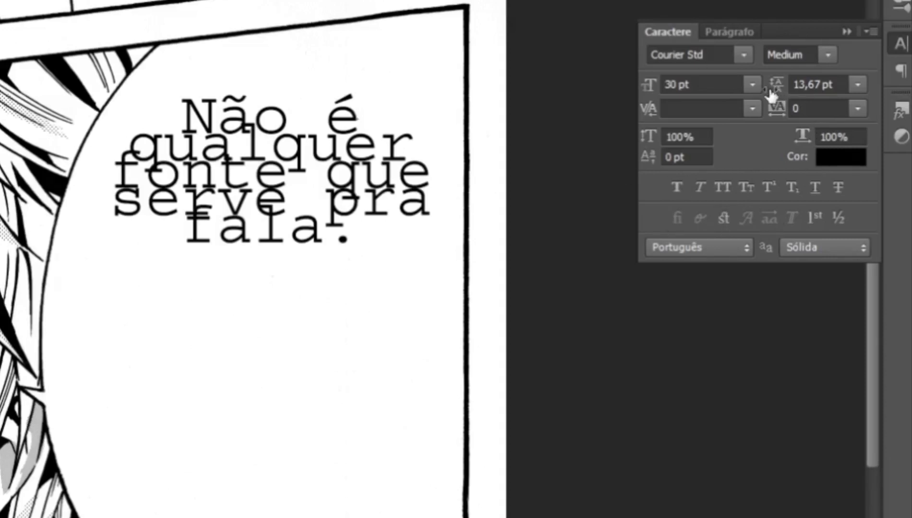
{"action": "mouse_move", "coordinate": [782, 90]}
{"action": "left_mouse_down"}
{"action": "mouse_move", "coordinate": [740, 96]}
{"action": "mouse_move", "coordinate": [784, 98]}
{"action": "left_mouse_up"}
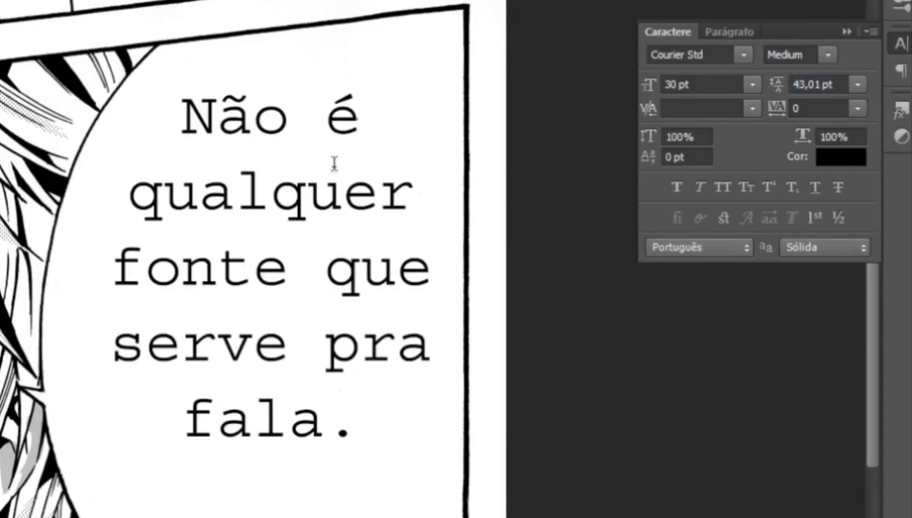
{"action": "left_click", "coordinate": [858, 85]}
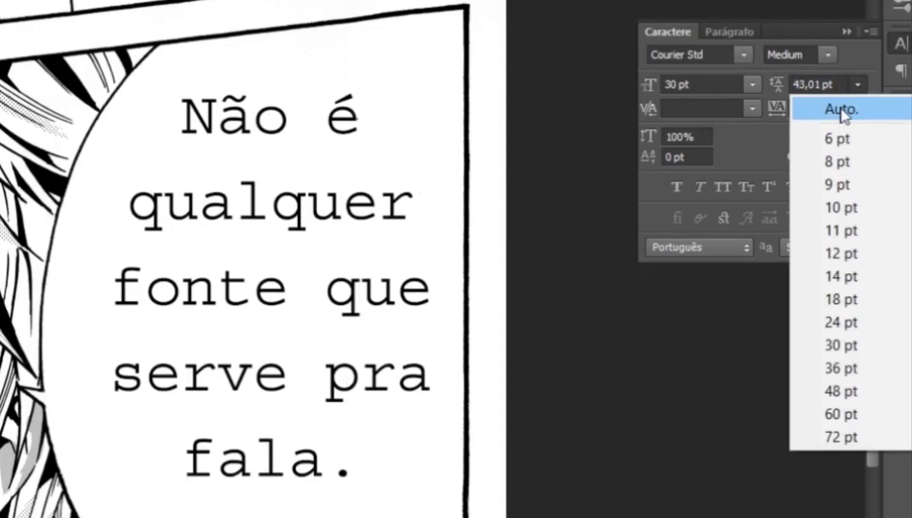
{"action": "left_click", "coordinate": [842, 109]}
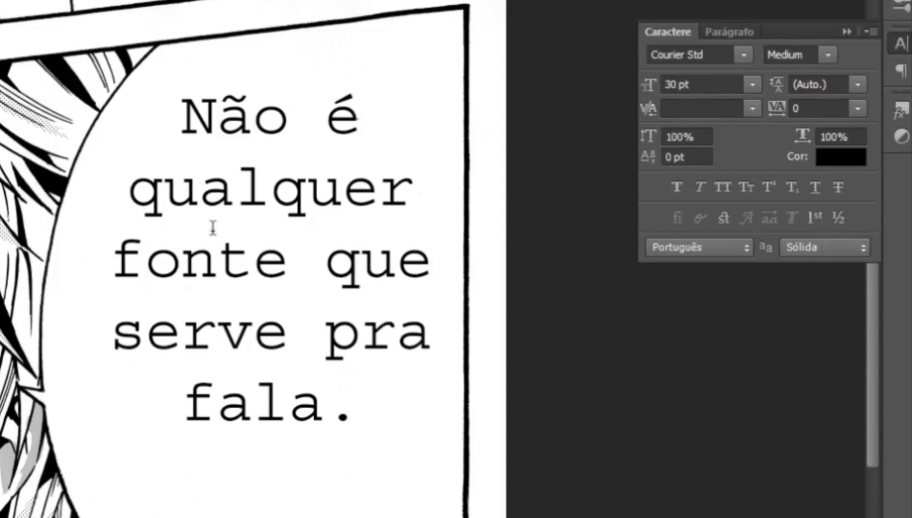
Step: Try leading values of 24, 30 and 72 pt, then return leading to Auto
{"action": "left_click", "coordinate": [864, 85]}
{"action": "left_click", "coordinate": [839, 324]}
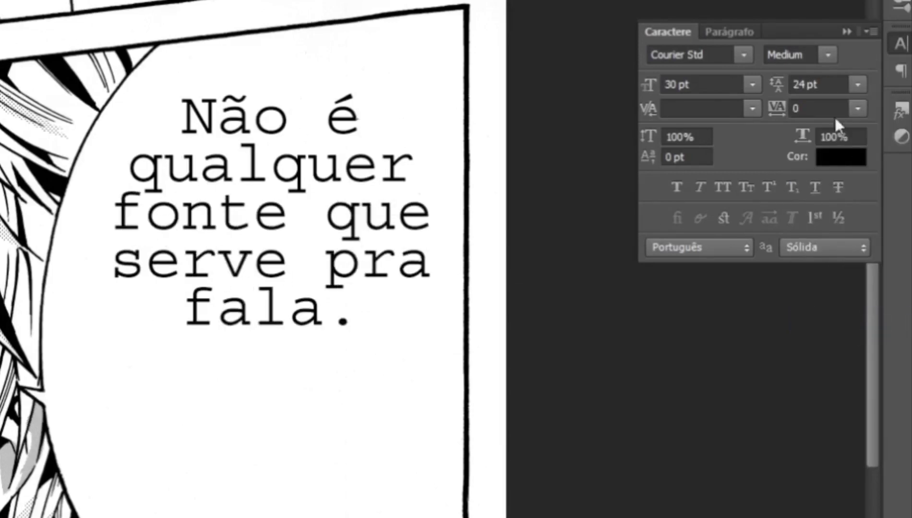
{"action": "left_click", "coordinate": [859, 85]}
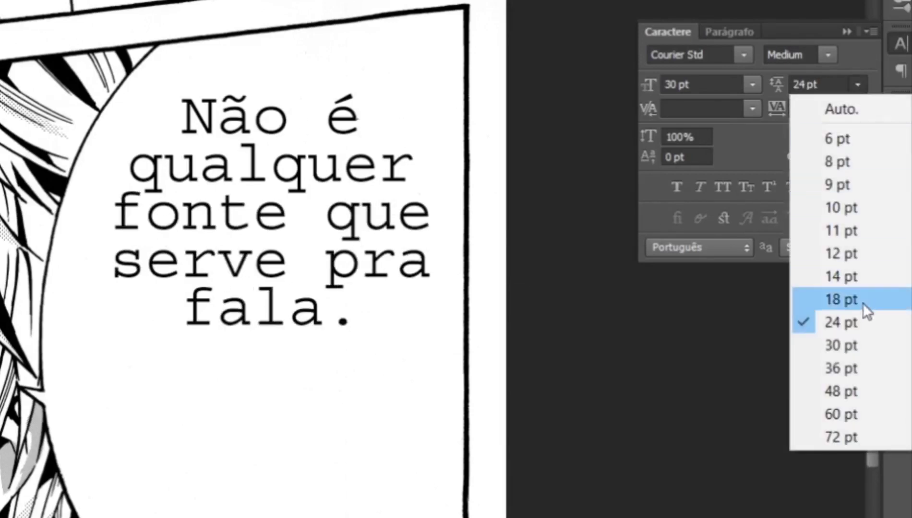
{"action": "left_click", "coordinate": [856, 346]}
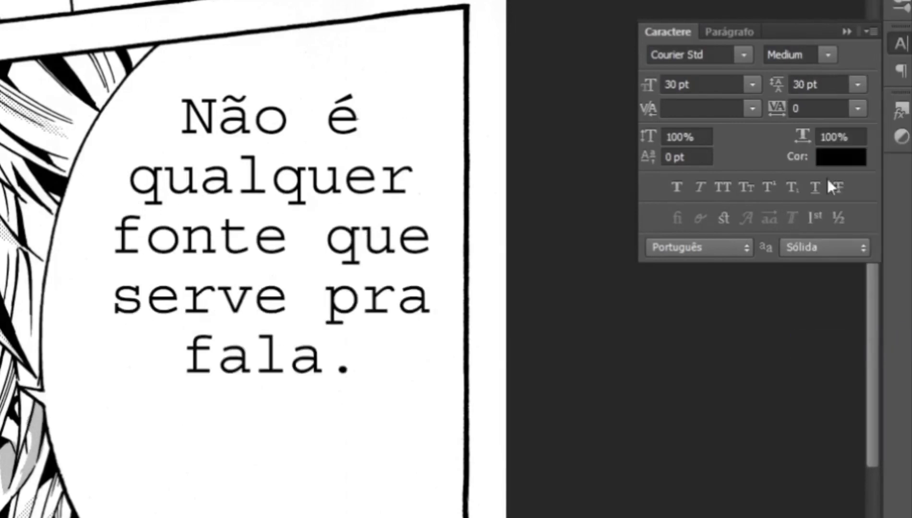
{"action": "left_click", "coordinate": [858, 86]}
{"action": "left_click", "coordinate": [864, 437]}
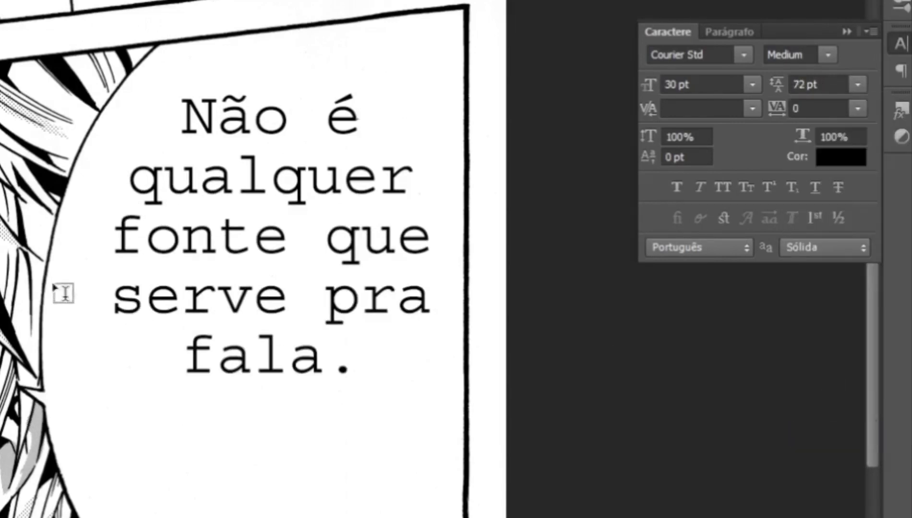
{"action": "left_click", "coordinate": [857, 86]}
{"action": "left_click", "coordinate": [840, 113]}
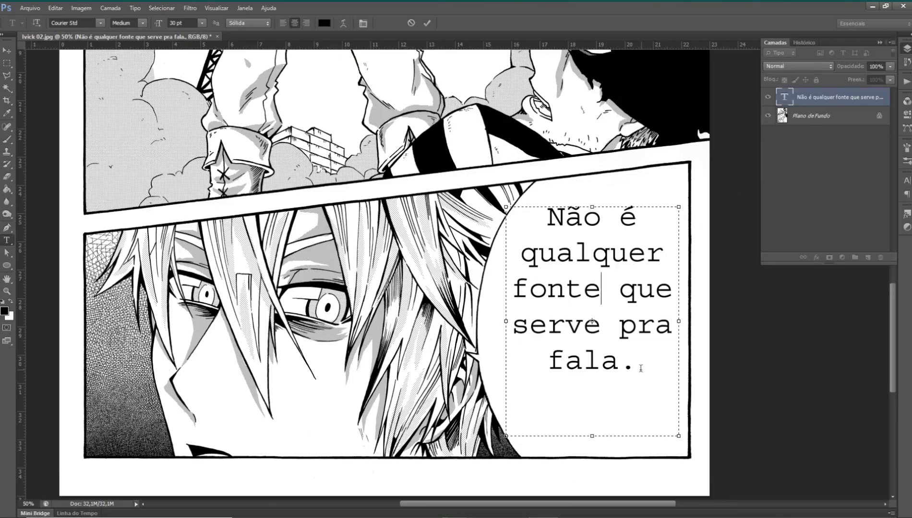
Step: Try Left and Right Align on the whole dialogue, then settle on Center Align
{"action": "left_click_drag", "start_coordinate": [639, 360], "coordinate": [474, 207]}
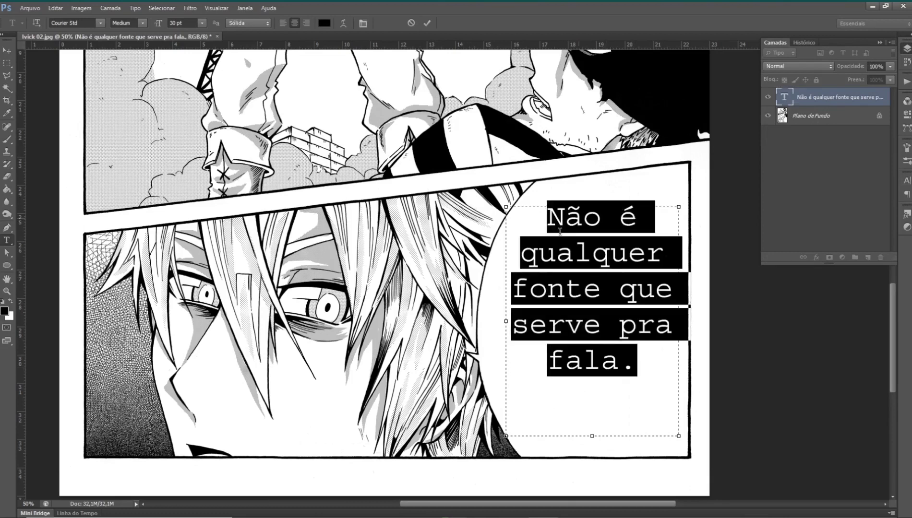
{"action": "left_click", "coordinate": [284, 23]}
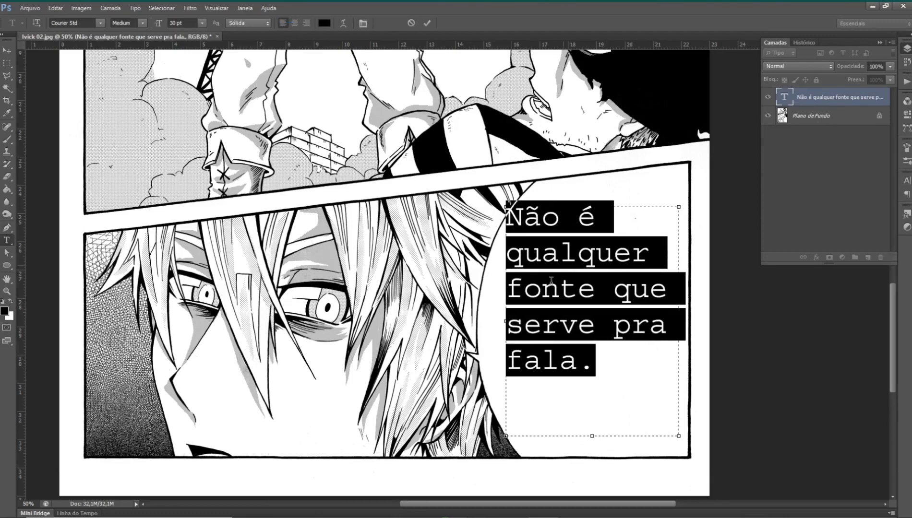
{"action": "left_click", "coordinate": [306, 23]}
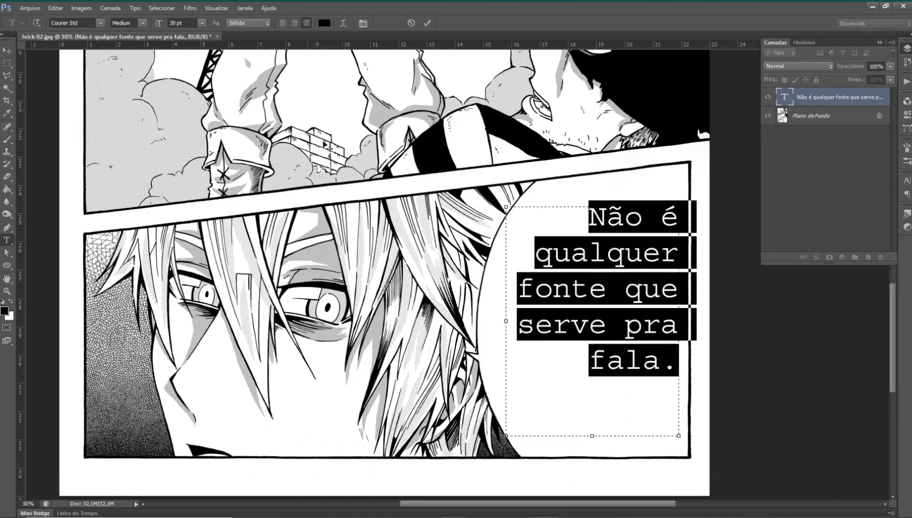
{"action": "left_click", "coordinate": [294, 22]}
{"action": "left_click", "coordinate": [653, 389]}
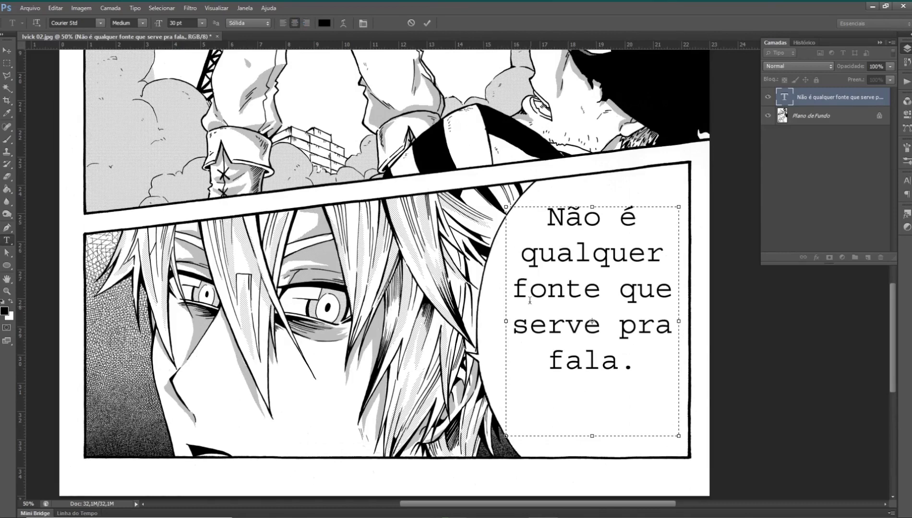
Step: Move the dialogue text block slightly lower inside the balloon
{"action": "left_click", "coordinate": [6, 50]}
{"action": "left_click_drag", "start_coordinate": [613, 277], "coordinate": [615, 301]}
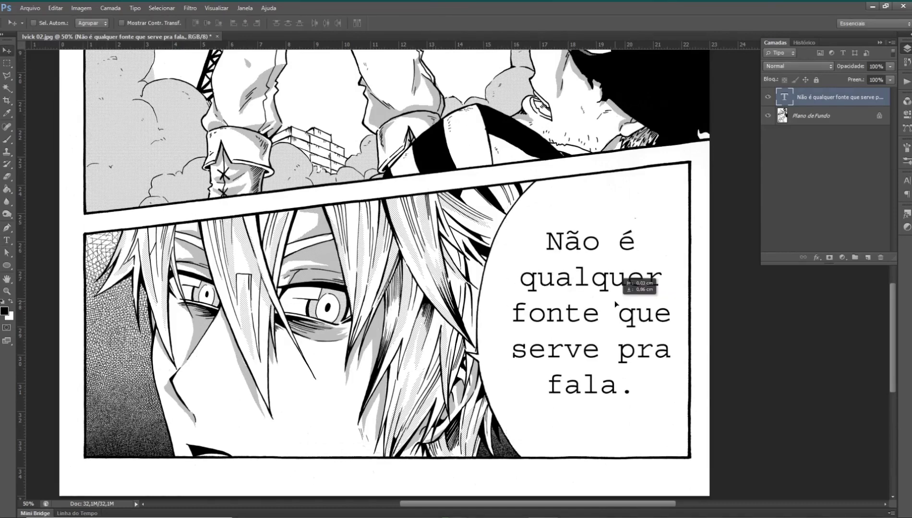
{"action": "left_click_drag", "start_coordinate": [633, 313], "coordinate": [634, 307]}
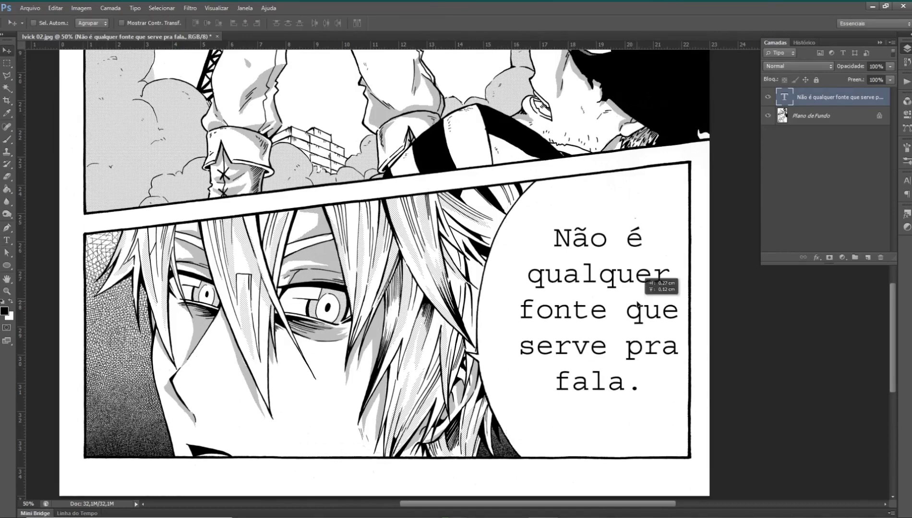
Step: Reenter text editing with the insertion point after the word 'fala'
{"action": "key", "text": "t"}
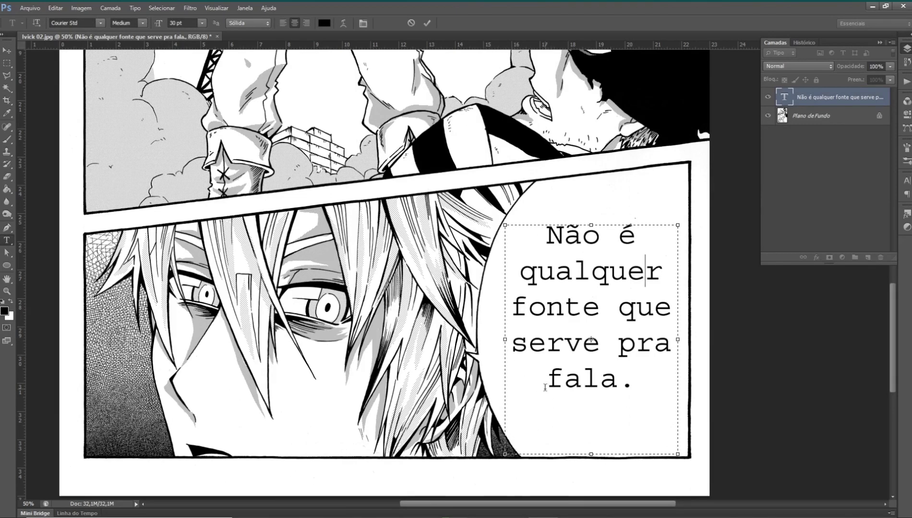
{"action": "left_click", "coordinate": [567, 288]}
{"action": "left_click_drag", "start_coordinate": [747, 331], "coordinate": [750, 338]}
{"action": "left_click", "coordinate": [627, 395]}
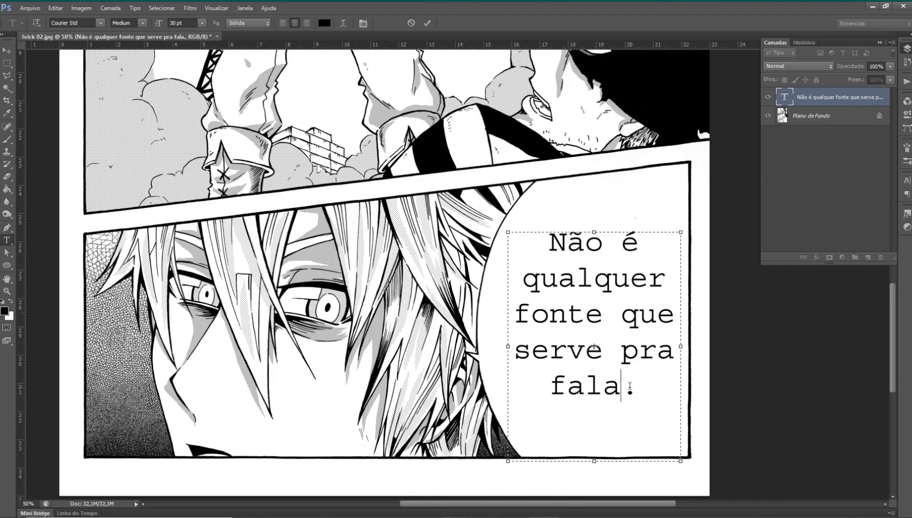
Step: Add 'de um quadrinho.' after 'fala' and enlarge the text box so the last line shows
{"action": "type", "text": "de um qual"}
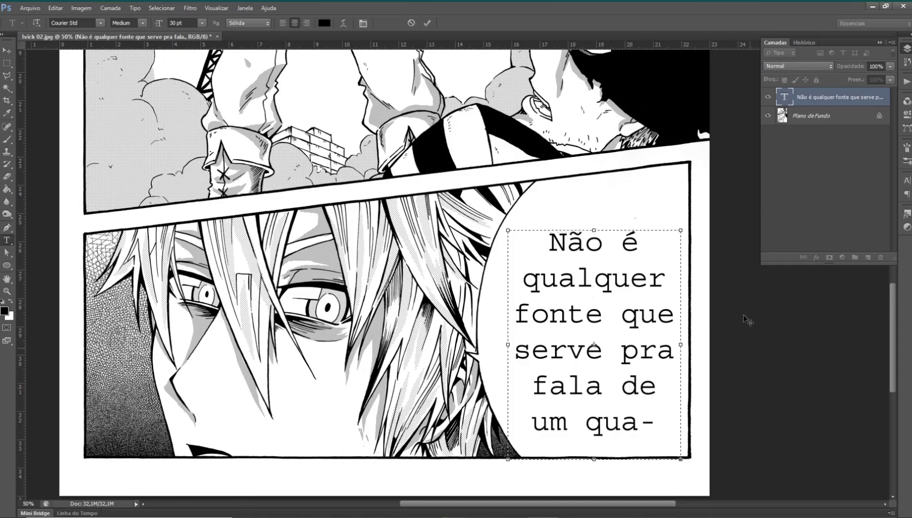
{"action": "left_click_drag", "start_coordinate": [753, 353], "coordinate": [748, 320]}
{"action": "left_click_drag", "start_coordinate": [588, 428], "coordinate": [588, 450]}
{"action": "left_click_drag", "start_coordinate": [756, 445], "coordinate": [760, 445]}
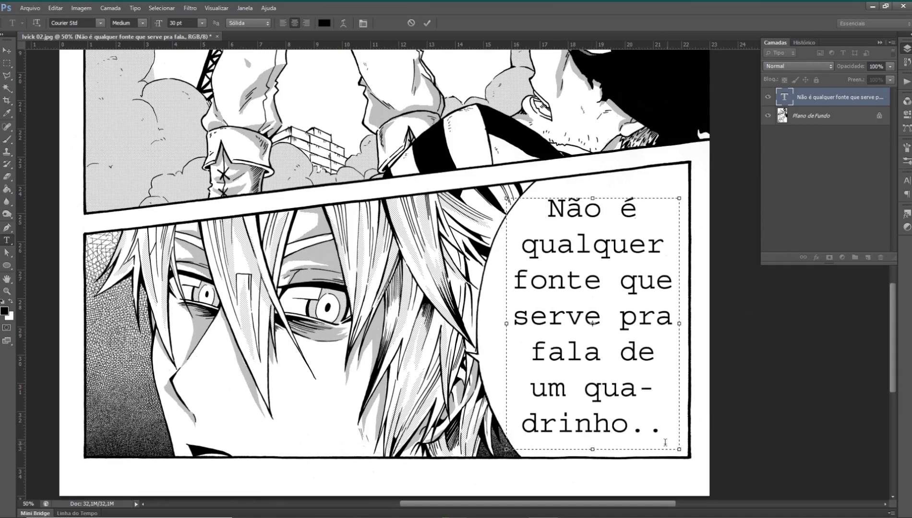
Step: Delete the doubled period after 'drinho' and commit the dialogue
{"action": "left_click", "coordinate": [647, 431]}
{"action": "key", "text": "BackSpace"}
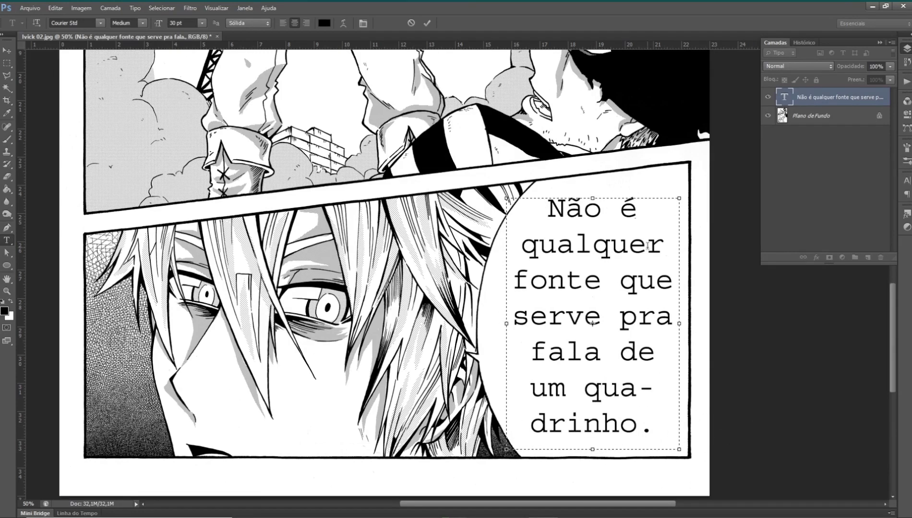
{"action": "left_click", "coordinate": [427, 23]}
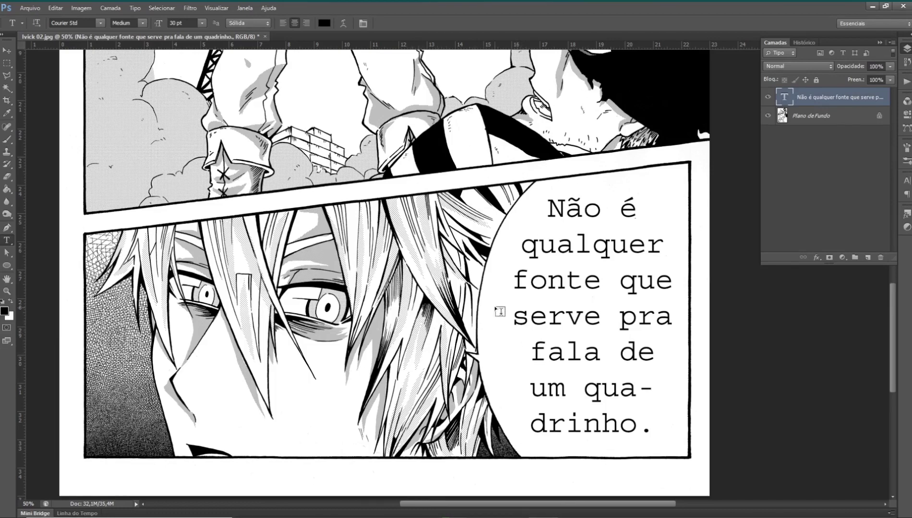
{"action": "scroll", "coordinate": [622, 344], "scroll_direction": "down", "scroll_amount": 2}
{"action": "scroll", "coordinate": [620, 343], "scroll_direction": "down", "scroll_amount": 2}
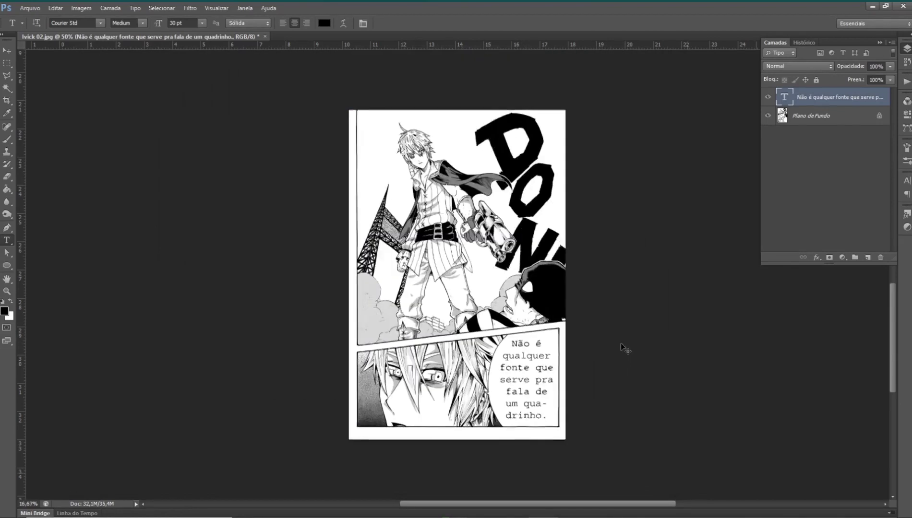
{"action": "scroll", "coordinate": [621, 343], "scroll_direction": "down", "scroll_amount": 1}
{"action": "scroll", "coordinate": [621, 343], "scroll_direction": "down", "scroll_amount": 1}
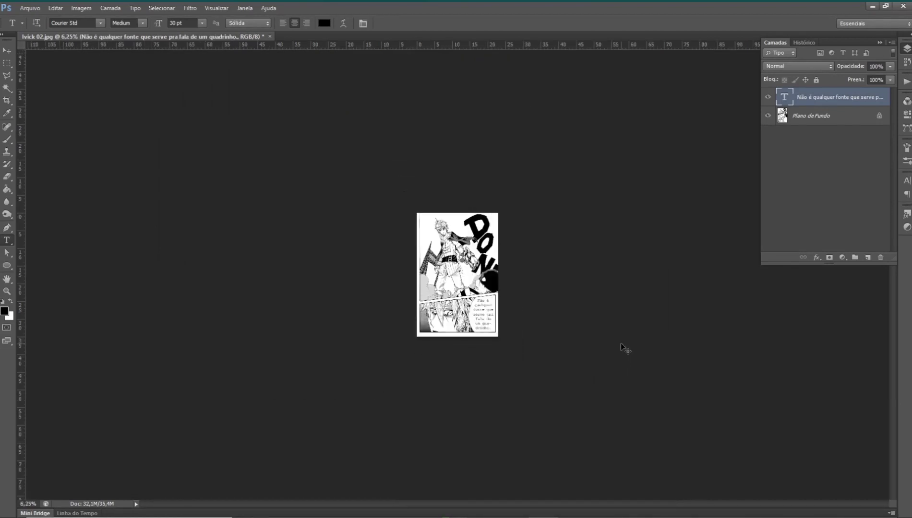
{"action": "scroll", "coordinate": [620, 343], "scroll_direction": "up", "scroll_amount": 1}
{"action": "scroll", "coordinate": [620, 343], "scroll_direction": "up", "scroll_amount": 2}
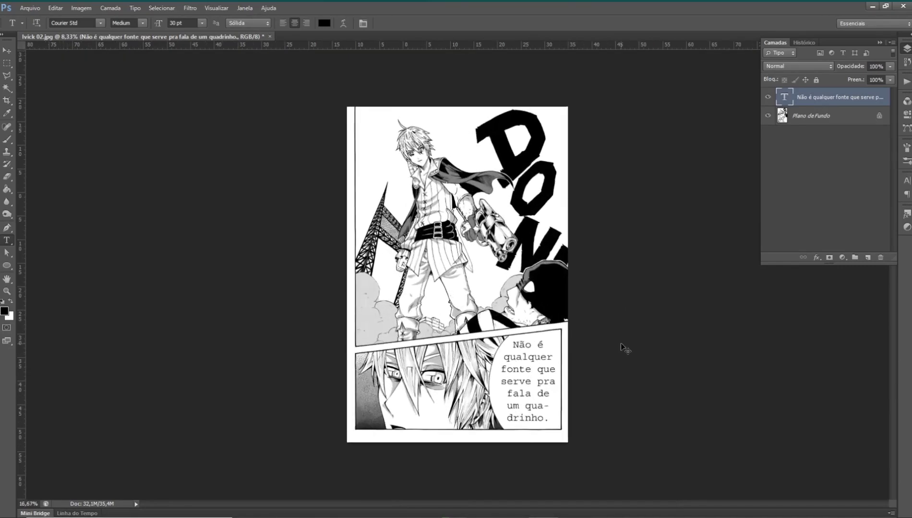
{"action": "scroll", "coordinate": [621, 343], "scroll_direction": "up", "scroll_amount": 1}
{"action": "scroll", "coordinate": [620, 344], "scroll_direction": "up", "scroll_amount": 1}
{"action": "scroll", "coordinate": [621, 343], "scroll_direction": "down", "scroll_amount": 2}
{"action": "scroll", "coordinate": [620, 343], "scroll_direction": "down", "scroll_amount": 1}
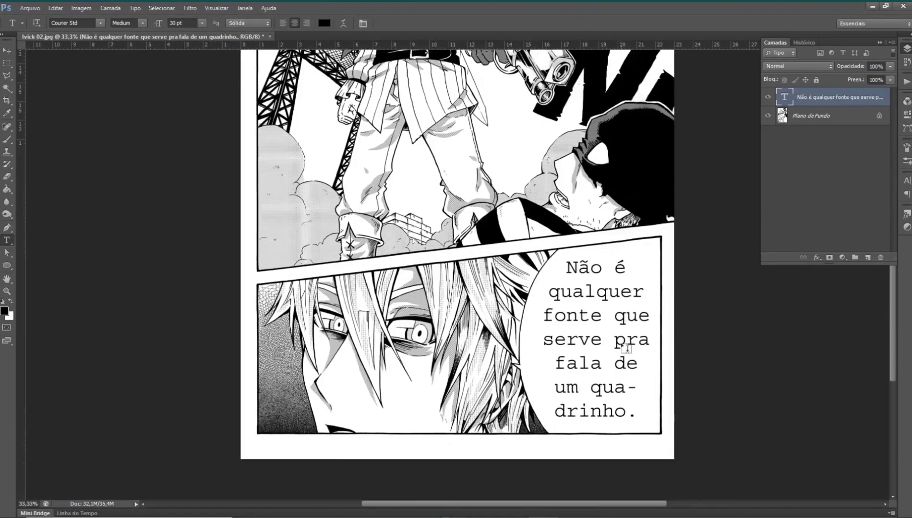
{"action": "scroll", "coordinate": [620, 343], "scroll_direction": "down", "scroll_amount": 1}
{"action": "scroll", "coordinate": [624, 348], "scroll_direction": "up", "scroll_amount": 1}
{"action": "scroll", "coordinate": [624, 348], "scroll_direction": "up", "scroll_amount": 2}
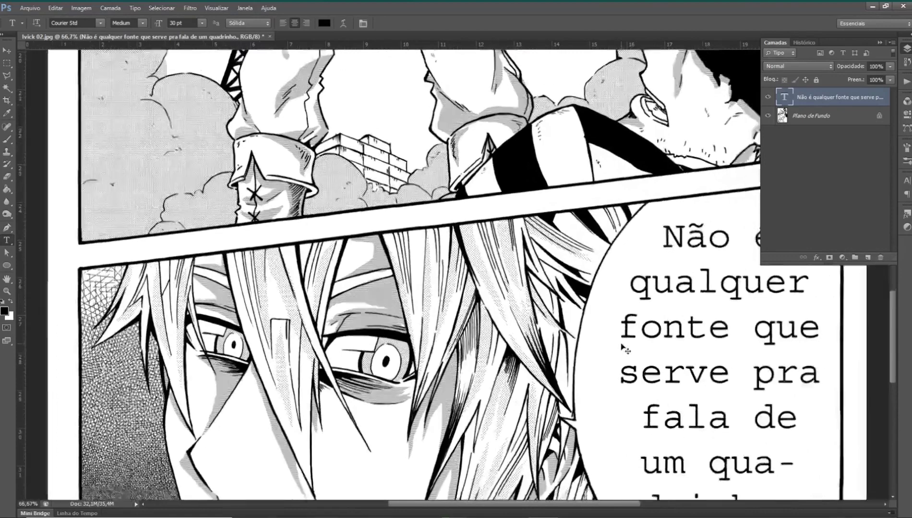
{"action": "scroll", "coordinate": [764, 426], "scroll_direction": "down", "scroll_amount": 2}
{"action": "left_click_drag", "start_coordinate": [893, 301], "coordinate": [893, 315]}
Step: Select all the balloon dialogue and switch its font family to Comic Sans MS
{"action": "left_click_drag", "start_coordinate": [630, 502], "coordinate": [654, 500]}
{"action": "left_click", "coordinate": [591, 288]}
{"action": "key", "text": "ctrl+a"}
{"action": "left_click", "coordinate": [72, 23]}
{"action": "type", "text": "Comic"}
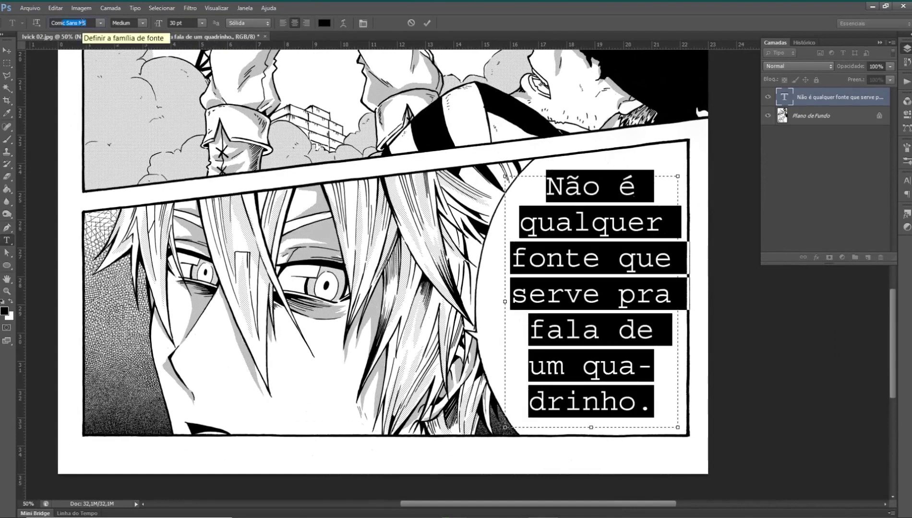
{"action": "key", "text": "Return"}
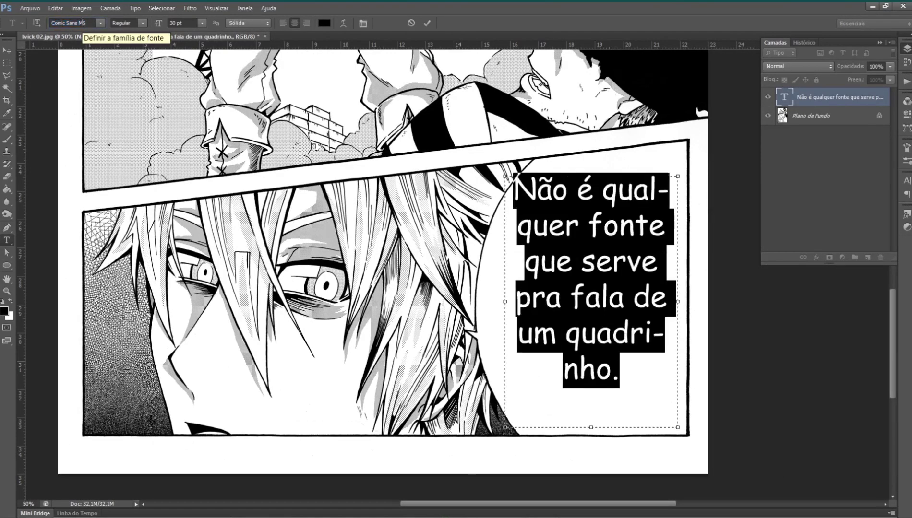
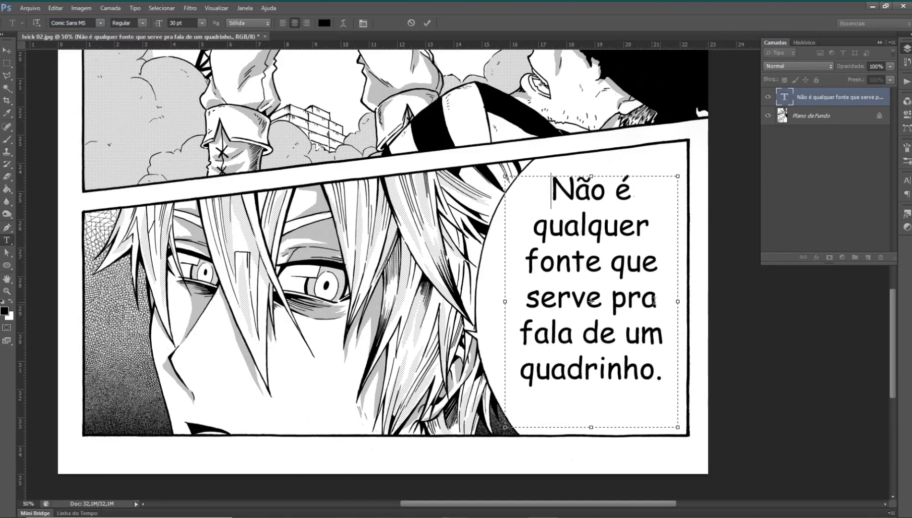
Step: Nudge the balloon sentence slightly lower, then highlight it and deselect it
{"action": "left_click_drag", "start_coordinate": [757, 367], "coordinate": [746, 376]}
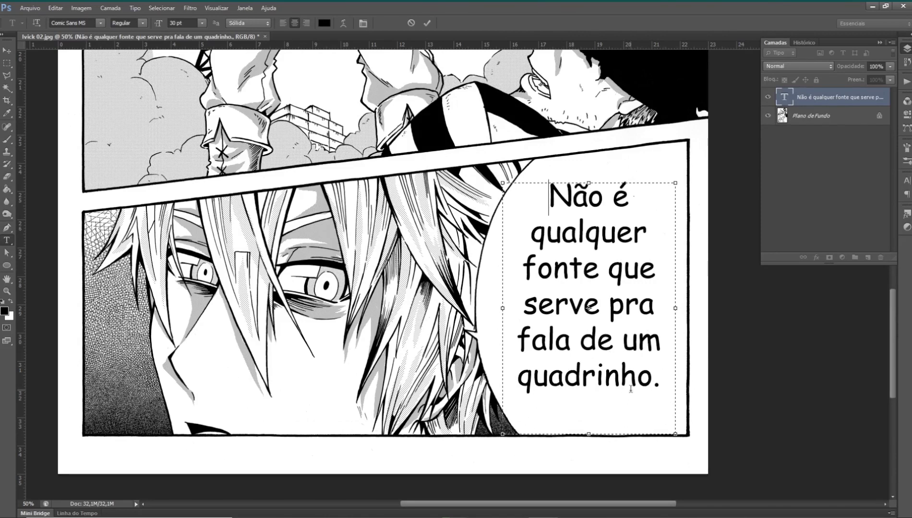
{"action": "left_click_drag", "start_coordinate": [659, 382], "coordinate": [530, 192]}
{"action": "left_click", "coordinate": [569, 302]}
Step: Repeatedly highlight the whole sentence from 'Não' to 'quadrinho' and clear the selection
{"action": "left_click_drag", "start_coordinate": [651, 381], "coordinate": [522, 199]}
{"action": "left_click", "coordinate": [553, 268]}
{"action": "left_click_drag", "start_coordinate": [652, 379], "coordinate": [538, 188]}
{"action": "left_click", "coordinate": [632, 307]}
{"action": "left_click_drag", "start_coordinate": [653, 378], "coordinate": [566, 193]}
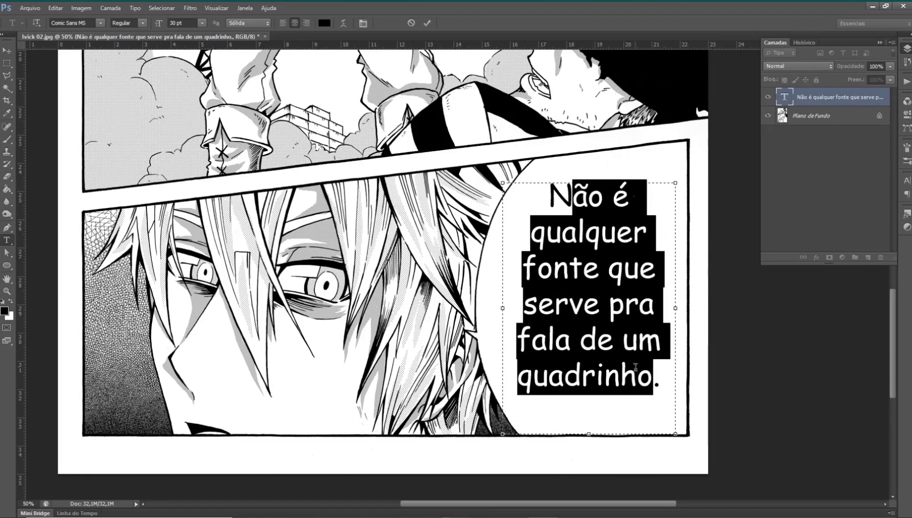
{"action": "left_click", "coordinate": [542, 195]}
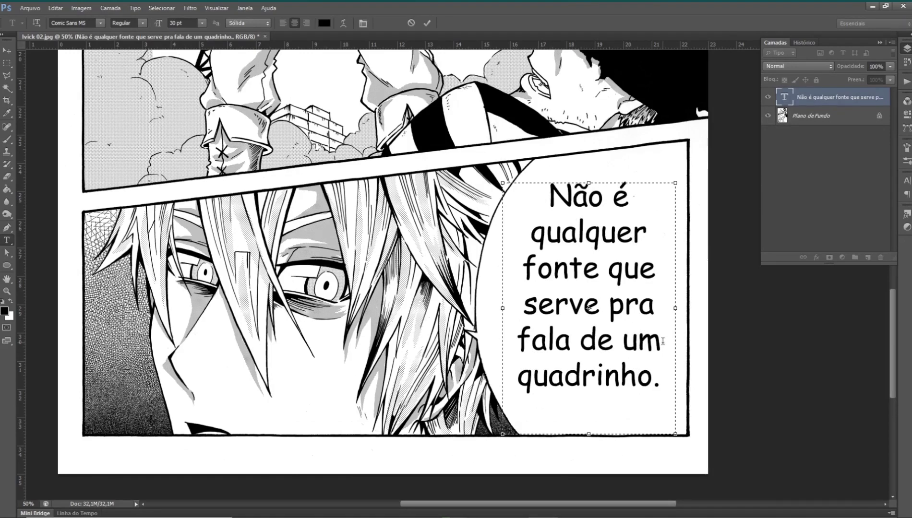
Step: Replace the balloon text with 'VAMOS UTILIZAR SOMENTE LETRAS MAIÚSCULAS'
{"action": "key", "text": "ctrl+minus"}
{"action": "key", "text": "ctrl+minus"}
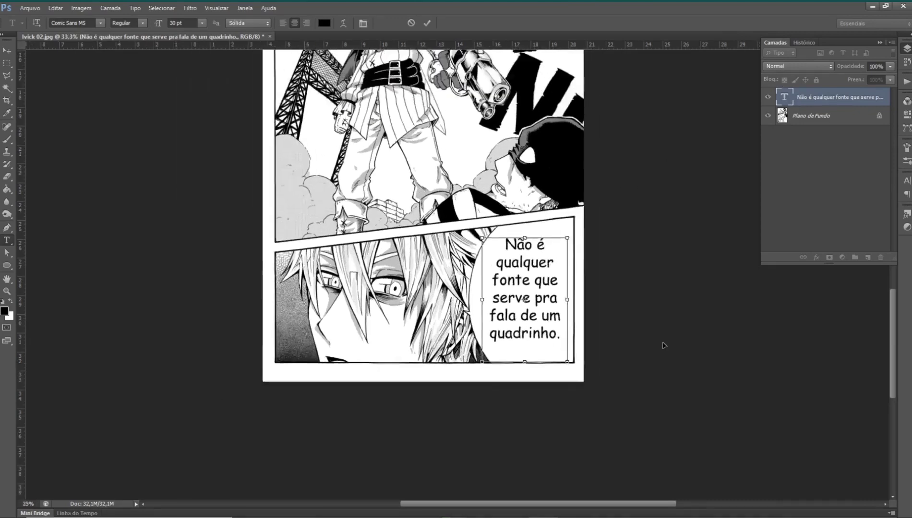
{"action": "key", "text": "ctrl+minus"}
{"action": "key", "text": "ctrl+minus"}
{"action": "key", "text": "ctrl+minus"}
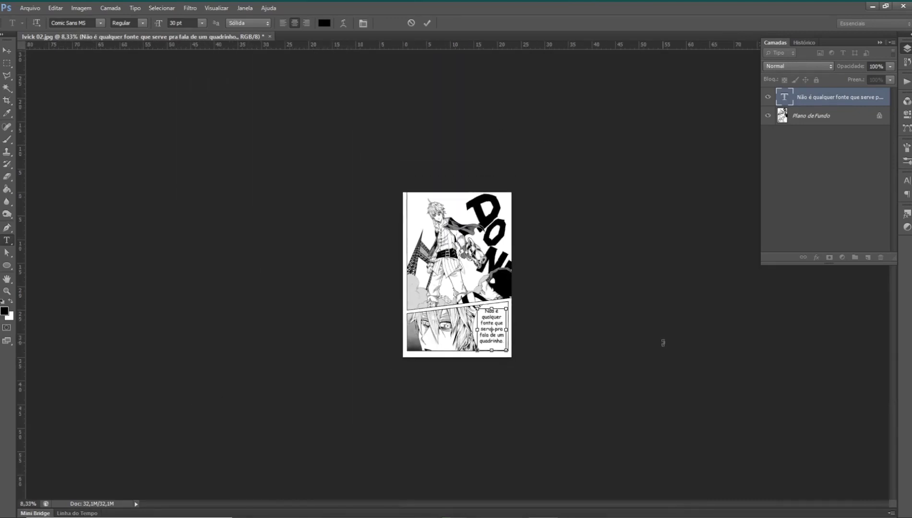
{"action": "key", "text": "ctrl+plus"}
{"action": "key", "text": "ctrl+plus"}
{"action": "key", "text": "ctrl+plus"}
{"action": "key", "text": "ctrl+plus"}
{"action": "scroll", "coordinate": [594, 494], "scroll_direction": "down", "scroll_amount": 2}
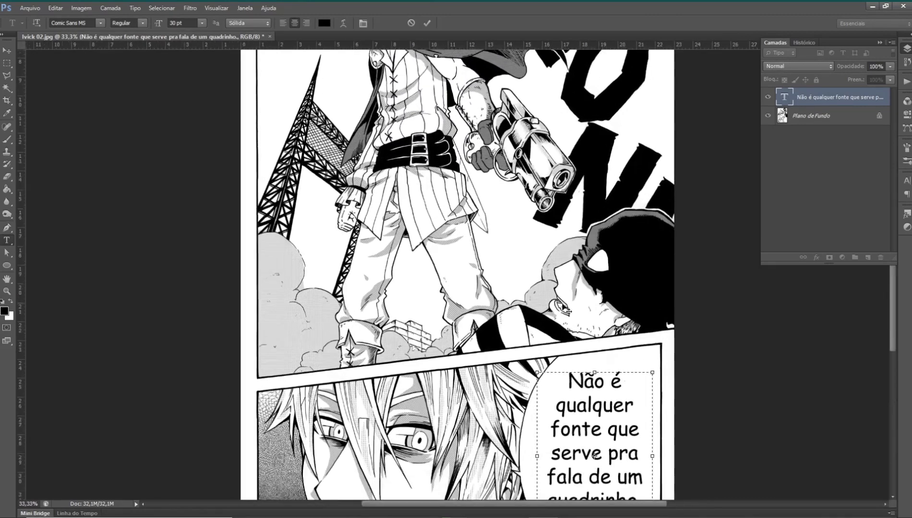
{"action": "scroll", "coordinate": [594, 494], "scroll_direction": "down", "scroll_amount": 4}
{"action": "scroll", "coordinate": [594, 493], "scroll_direction": "down", "scroll_amount": 1}
{"action": "key", "text": "ctrl+plus"}
{"action": "key", "text": "ctrl+a"}
{"action": "type", "text": "VAMOS UTI"}
{"action": "key", "text": "BackSpace"}
{"action": "type", "text": "UTIL"}
{"action": "type", "text": "AR"}
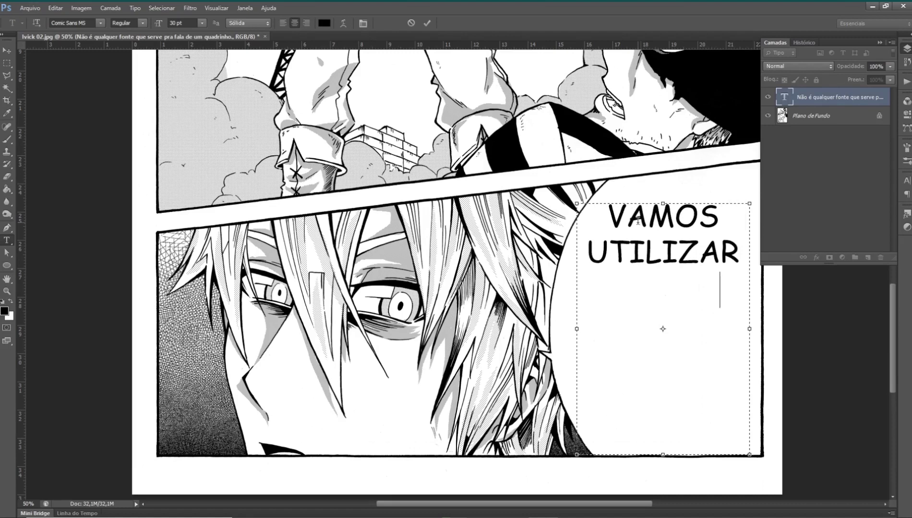
{"action": "type", "text": " SOMENTE LETRAS MA"}
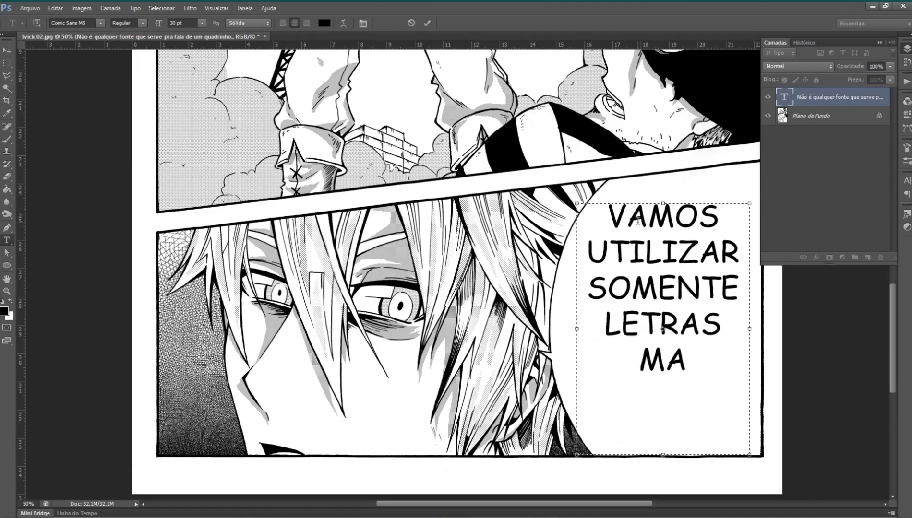
{"action": "type", "text": "IÚSCU-LAS"}
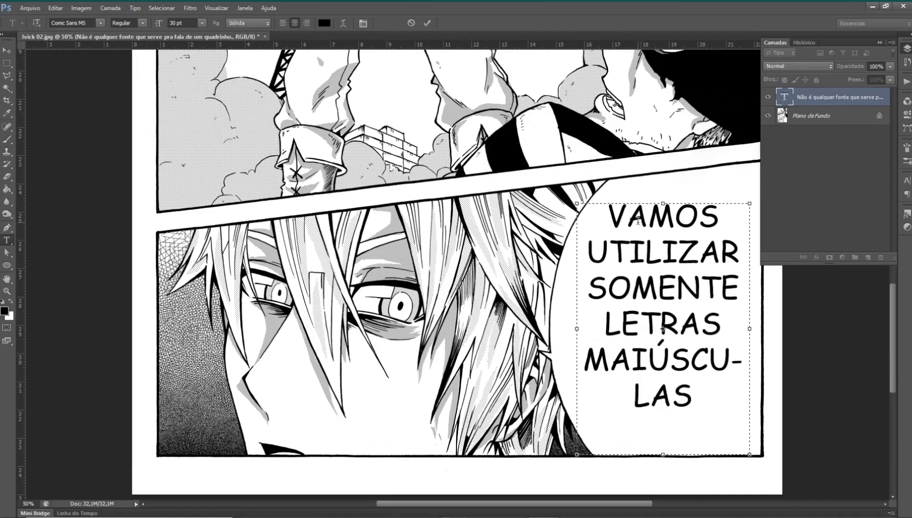
Step: Commit the new text, set it to 24 pt and move it lower in the balloon
{"action": "left_click", "coordinate": [426, 23]}
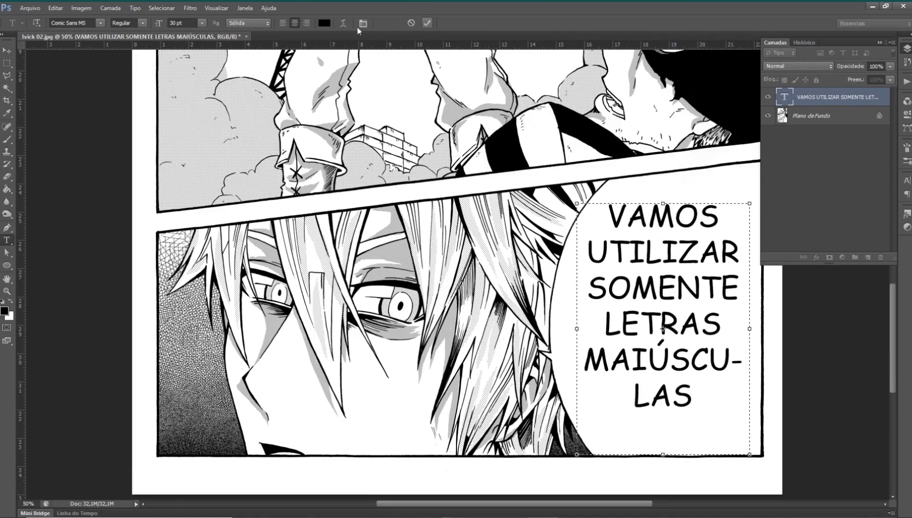
{"action": "left_click", "coordinate": [202, 23]}
{"action": "left_click", "coordinate": [201, 146]}
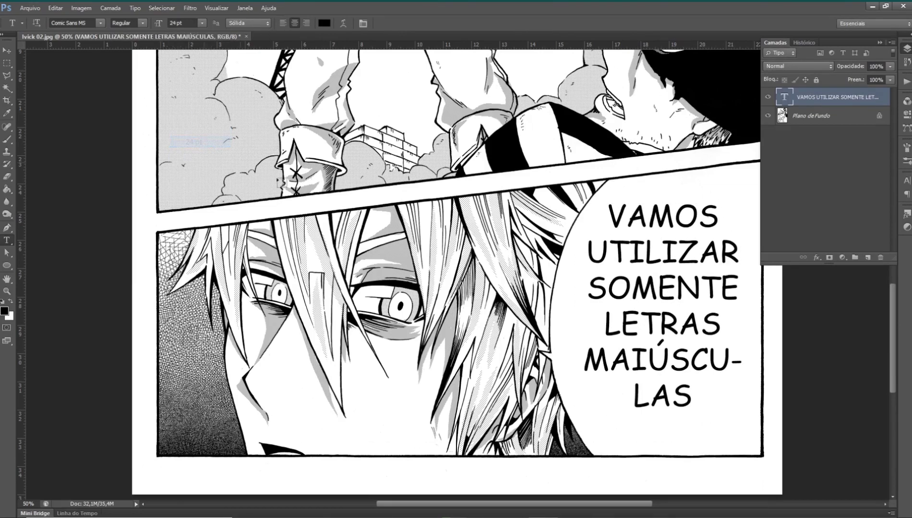
{"action": "left_click", "coordinate": [677, 221]}
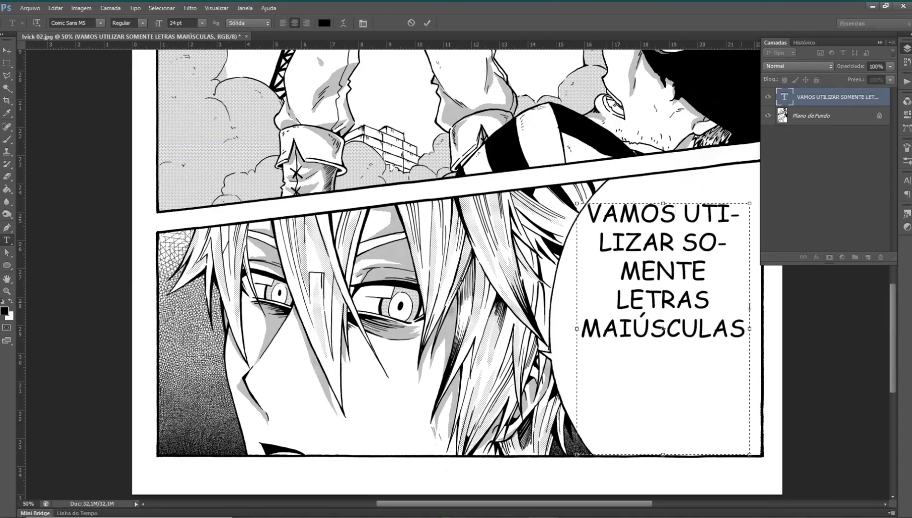
{"action": "left_click_drag", "start_coordinate": [787, 355], "coordinate": [789, 396]}
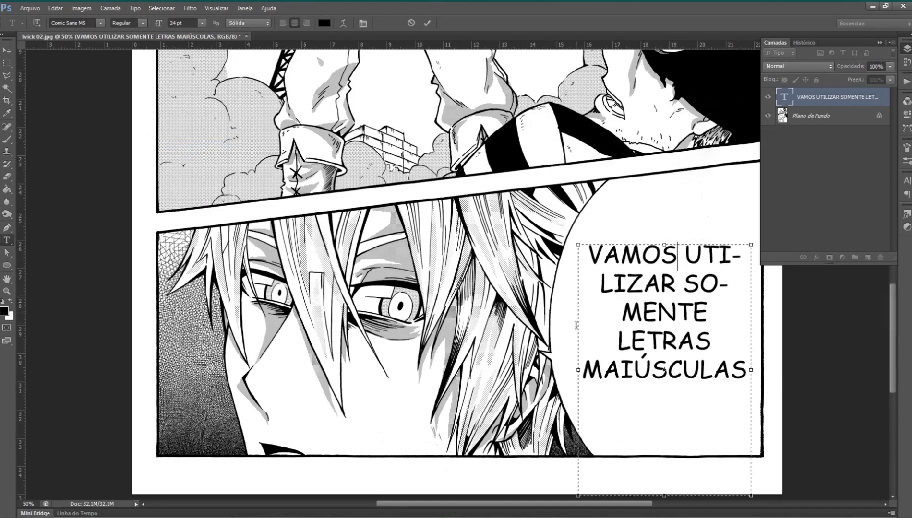
Step: Put UTILIZAR on its own line and move the text up to centre it
{"action": "left_click_drag", "start_coordinate": [681, 264], "coordinate": [733, 256]}
{"action": "left_click", "coordinate": [729, 259]}
{"action": "left_click", "coordinate": [686, 250]}
{"action": "key", "text": "Return"}
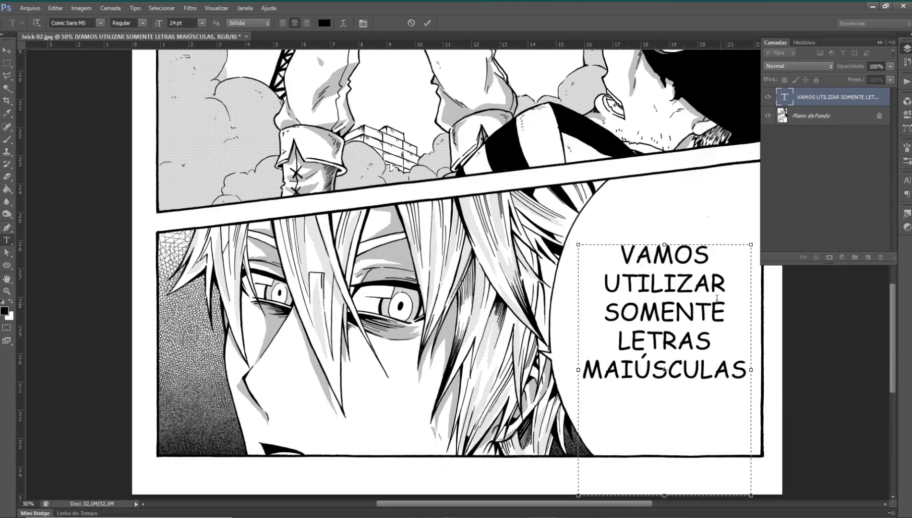
{"action": "left_click_drag", "start_coordinate": [820, 358], "coordinate": [821, 340]}
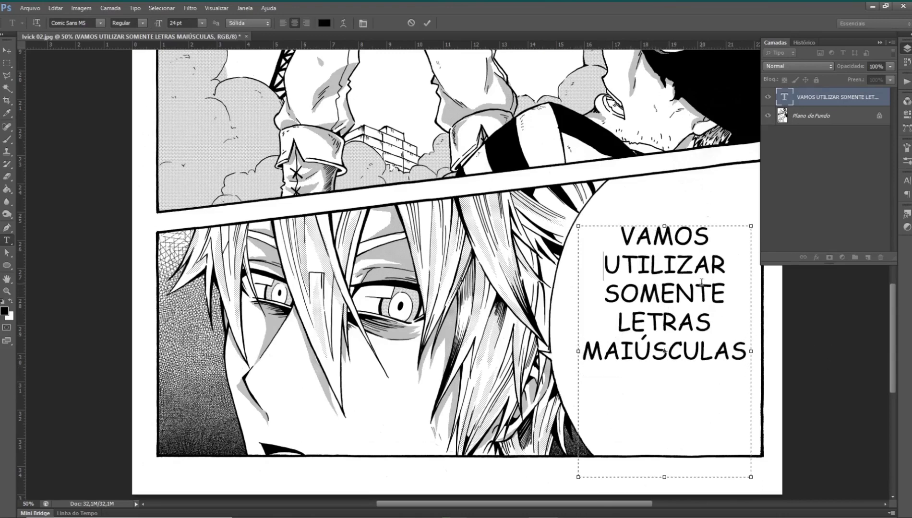
{"action": "left_click", "coordinate": [643, 374]}
Step: Change SOMENTE to 'SÓ' and UTILIZAR to 'USAR' in the balloon text
{"action": "left_click_drag", "start_coordinate": [727, 294], "coordinate": [638, 290]}
{"action": "key", "text": "BackSpace"}
{"action": "key", "text": "BackSpace"}
{"action": "type", "text": "Ó"}
{"action": "key", "text": "BackSpace"}
{"action": "type", "text": "Ó"}
{"action": "left_click_drag", "start_coordinate": [704, 266], "coordinate": [607, 259]}
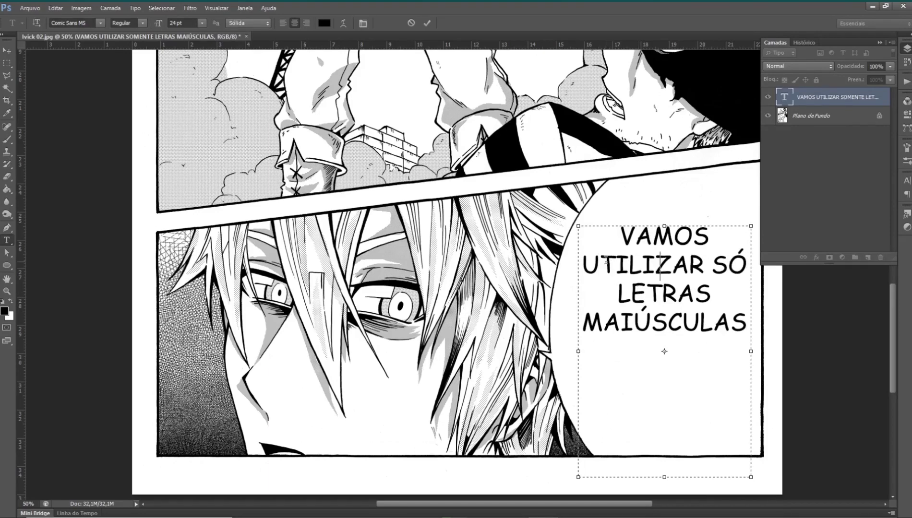
{"action": "type", "text": "SAR"}
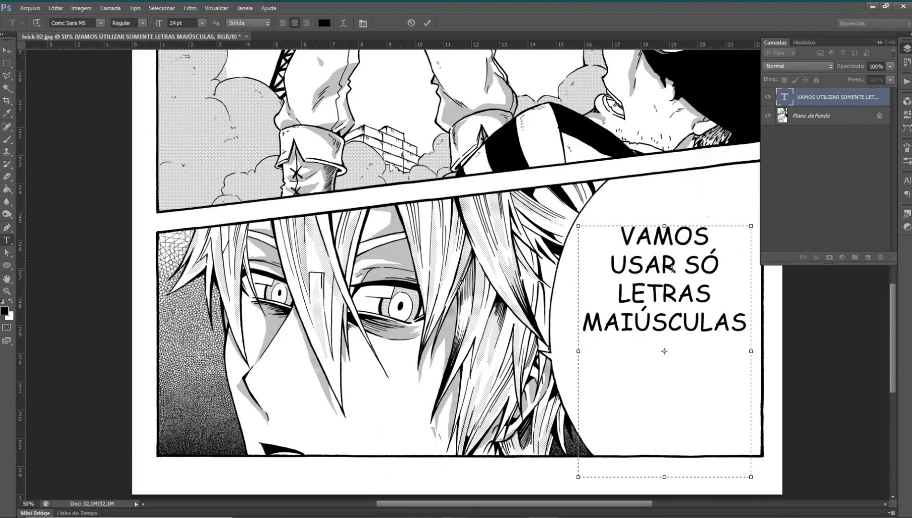
Step: Append 'PARA NOSSOS BALÕES DE FALA.' after MAIÚSCULAS and move the text up
{"action": "left_click", "coordinate": [745, 324]}
{"action": "type", "text": "PARA NOSS"}
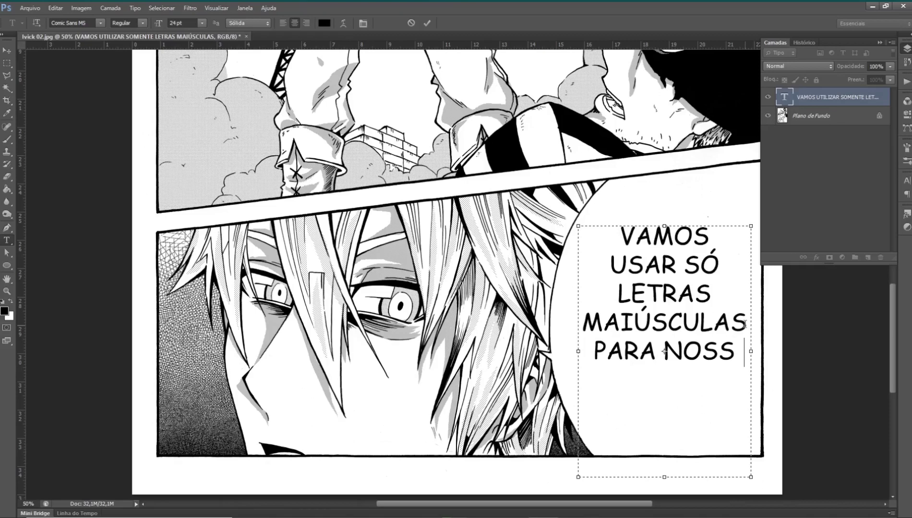
{"action": "type", "text": "OS BALÕ"}
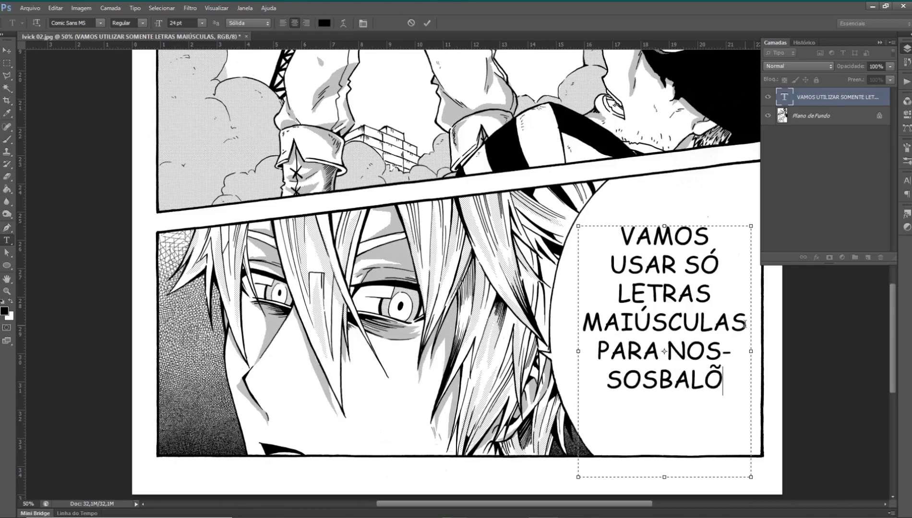
{"action": "type", "text": "ES"}
{"action": "key", "text": "Left"}
{"action": "key", "text": "Left"}
{"action": "key", "text": "Left"}
{"action": "key", "text": "Left"}
{"action": "key", "text": "Left"}
{"action": "key", "text": "Left"}
{"action": "key", "text": "Right"}
{"action": "key", "text": "Right"}
{"action": "key", "text": "Right"}
{"action": "type", "text": "DE FALA."}
{"action": "left_click_drag", "start_coordinate": [826, 338], "coordinate": [821, 328]}
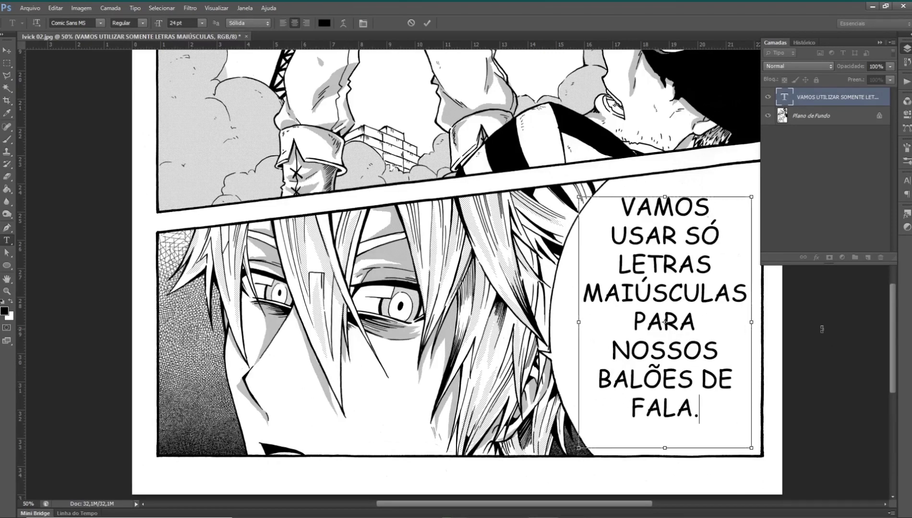
Step: Widen the text box so 'PARA NOSSOS' fits, shift the text slightly right and down, and commit
{"action": "key", "text": "ctrl+minus"}
{"action": "key", "text": "ctrl+plus"}
{"action": "key", "text": "ctrl+minus"}
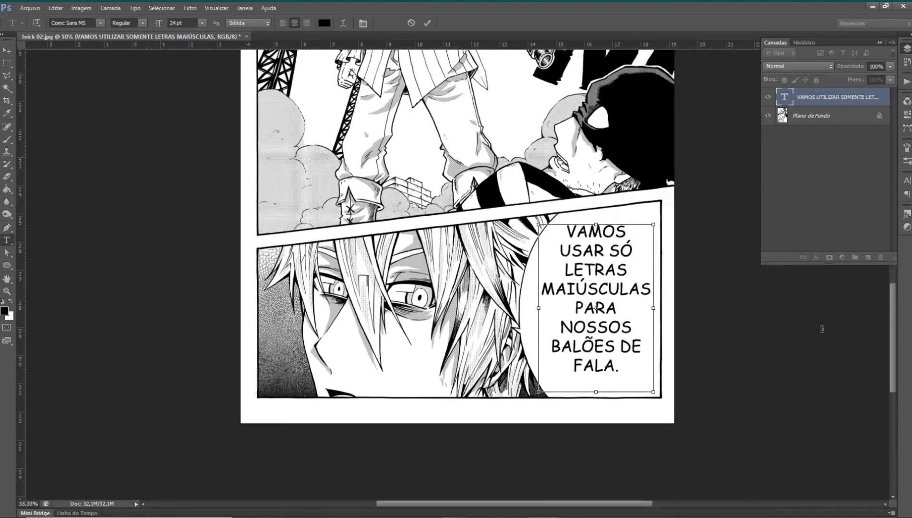
{"action": "key", "text": "ctrl+Return"}
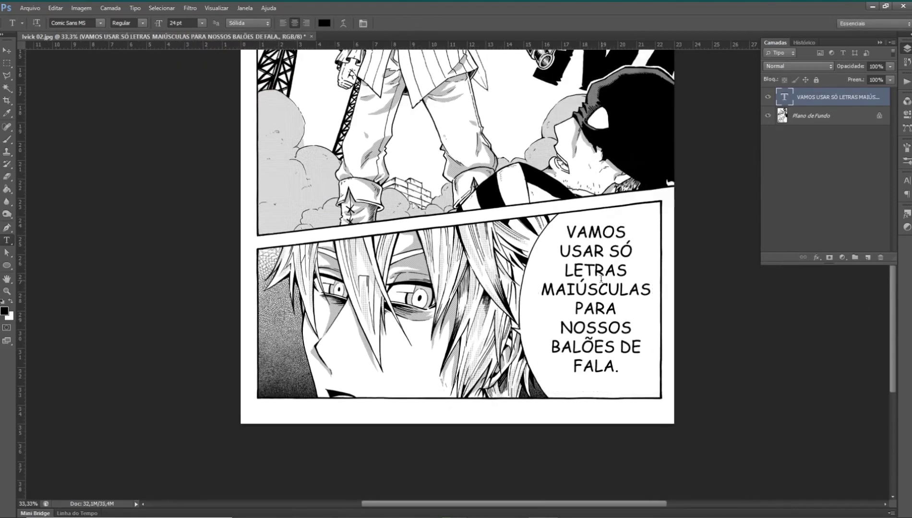
{"action": "left_click", "coordinate": [557, 332]}
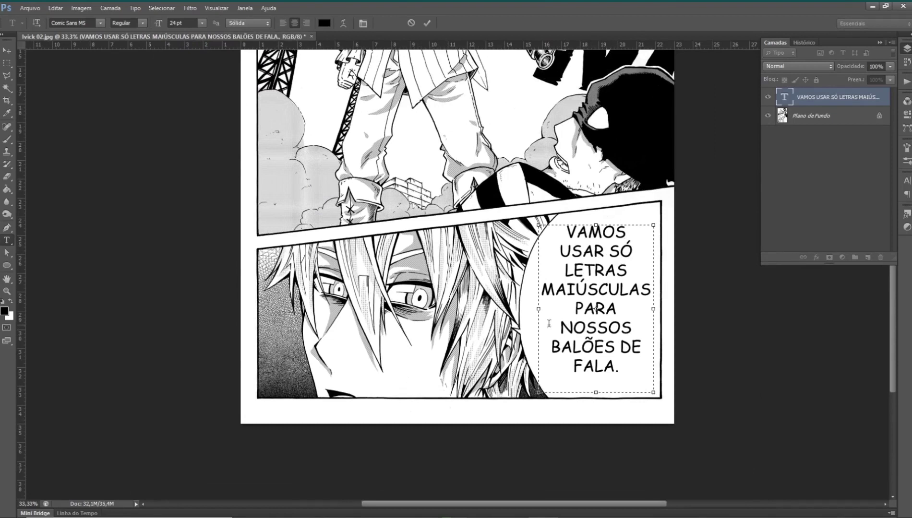
{"action": "key", "text": "BackSpace"}
{"action": "key", "text": "Return"}
{"action": "left_click_drag", "start_coordinate": [538, 308], "coordinate": [532, 311]}
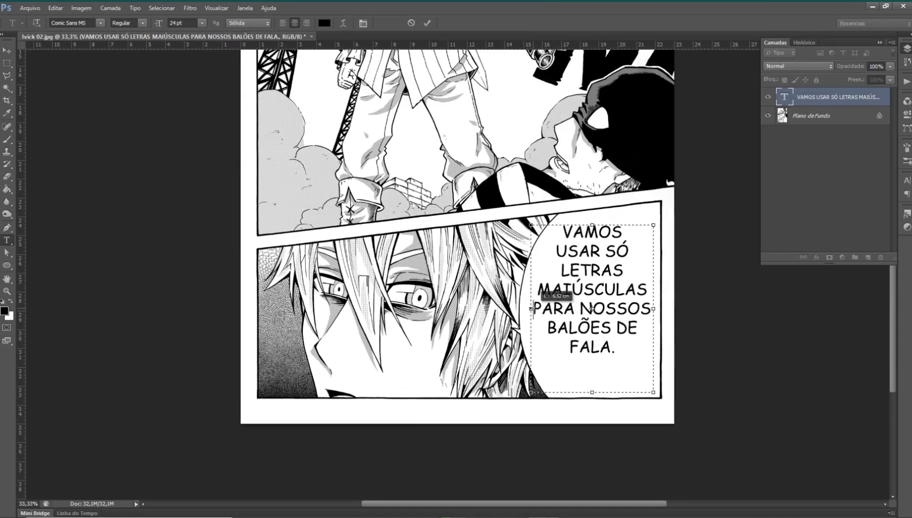
{"action": "left_click_drag", "start_coordinate": [706, 363], "coordinate": [709, 372]}
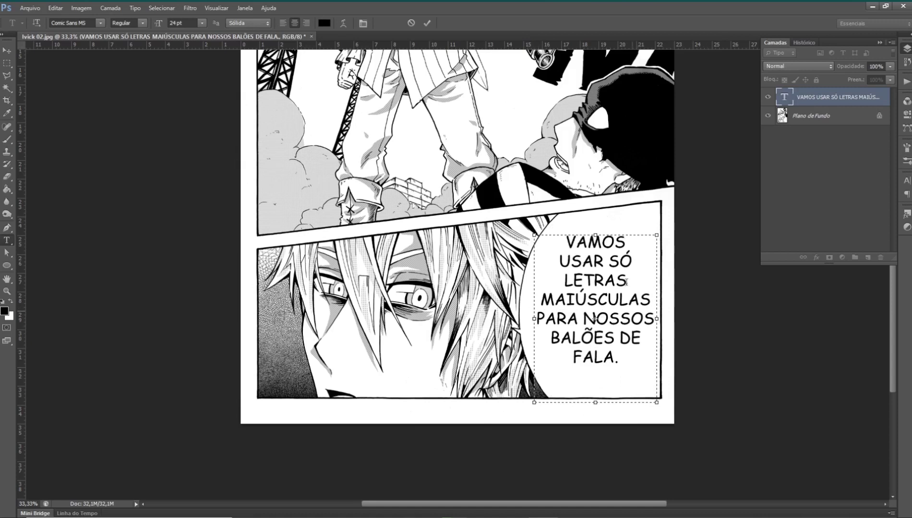
{"action": "key", "text": "ctrl+Return"}
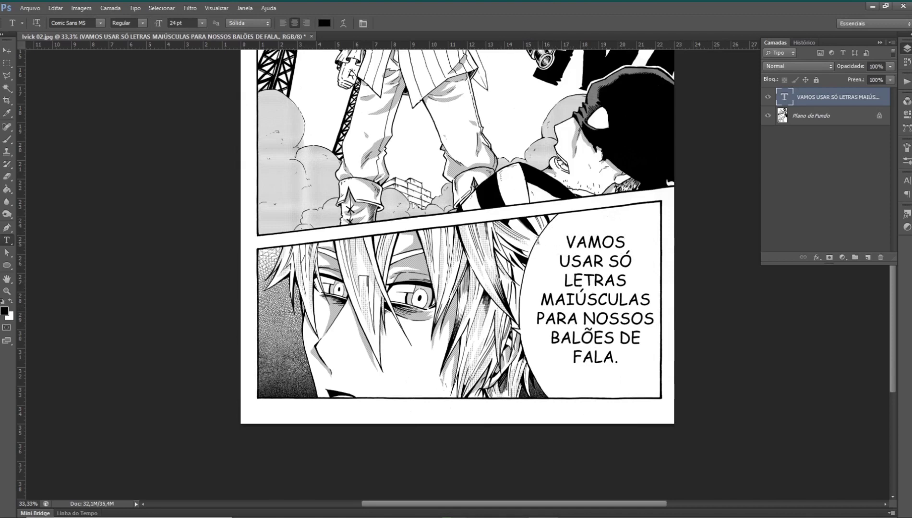
Step: Duplicate the finished balloon text layer
{"action": "left_click", "coordinate": [566, 244]}
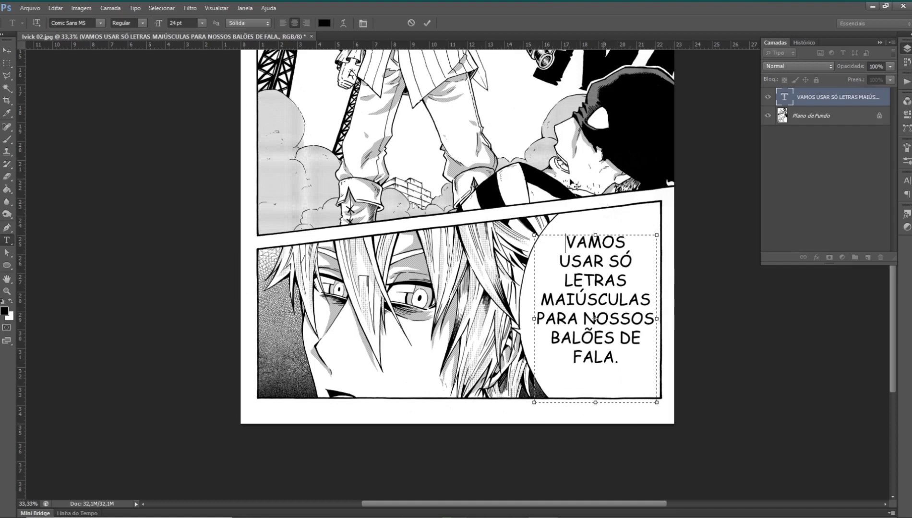
{"action": "left_click", "coordinate": [427, 23]}
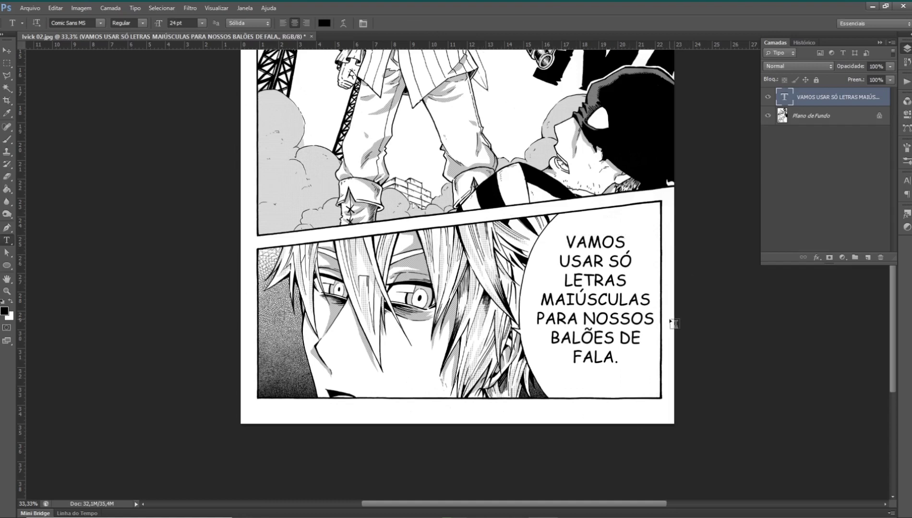
{"action": "key", "text": "ctrl+j"}
{"action": "left_click", "coordinate": [768, 115]}
Step: Set the balloon dialogue in Komika Hand and rejoin MAIÚSCULAS onto one line
{"action": "left_click", "coordinate": [85, 23]}
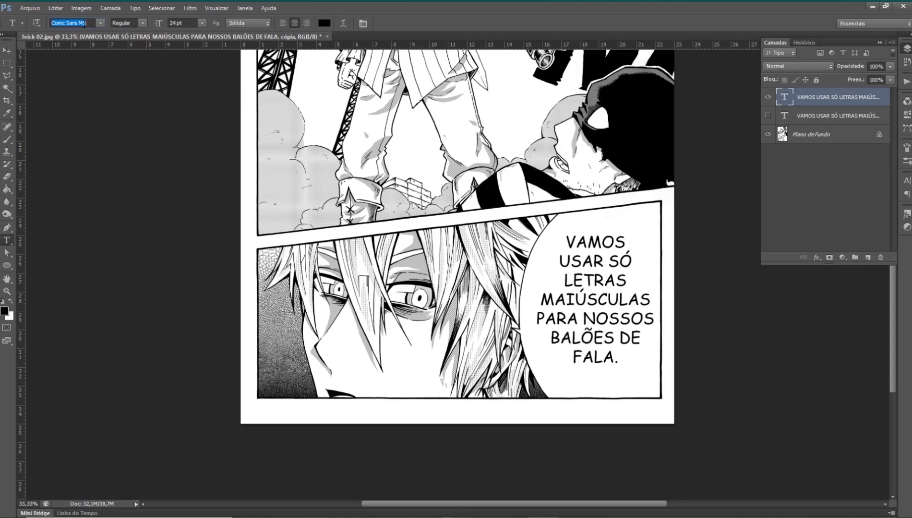
{"action": "type", "text": "Komika Hand"}
{"action": "key", "text": "Return"}
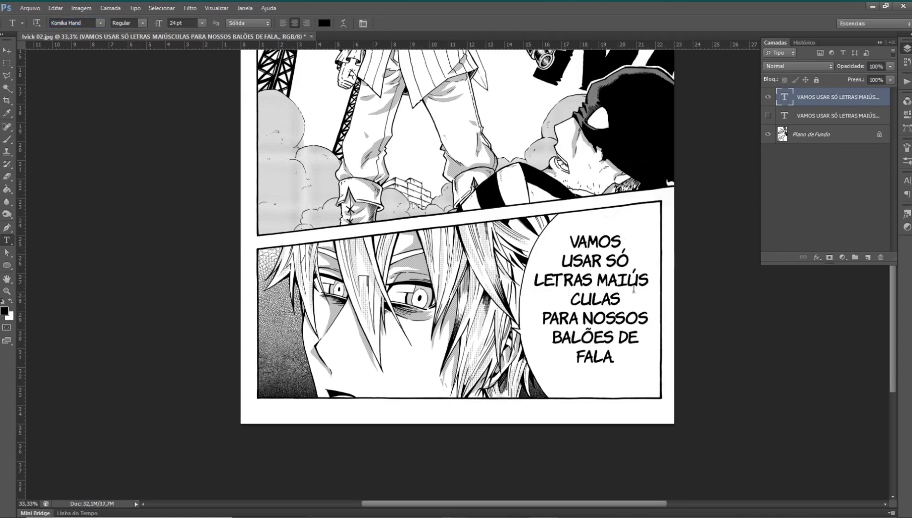
{"action": "key", "text": "Return"}
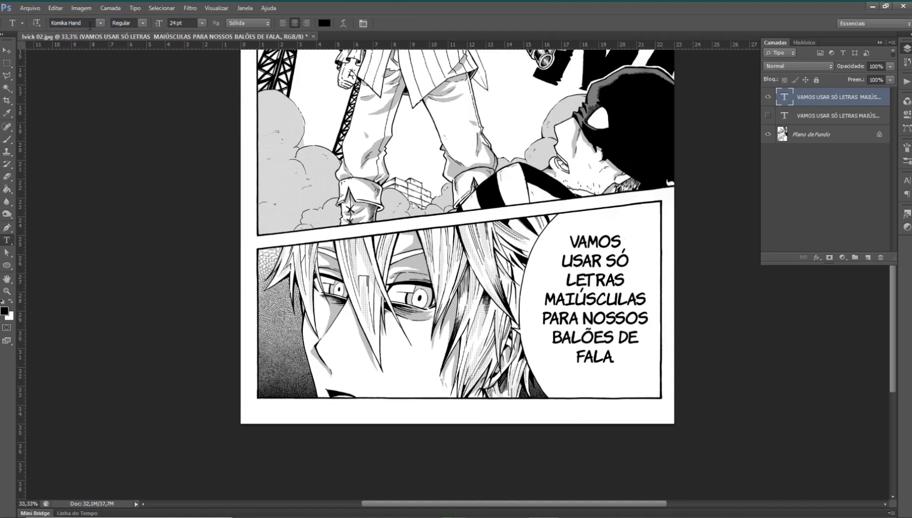
{"action": "left_click", "coordinate": [56, 19]}
Step: Make a Wild Words copy of the dialogue, nudge it right and down, and hide the text layers
{"action": "key", "text": "ctrl+j"}
{"action": "left_click", "coordinate": [768, 116]}
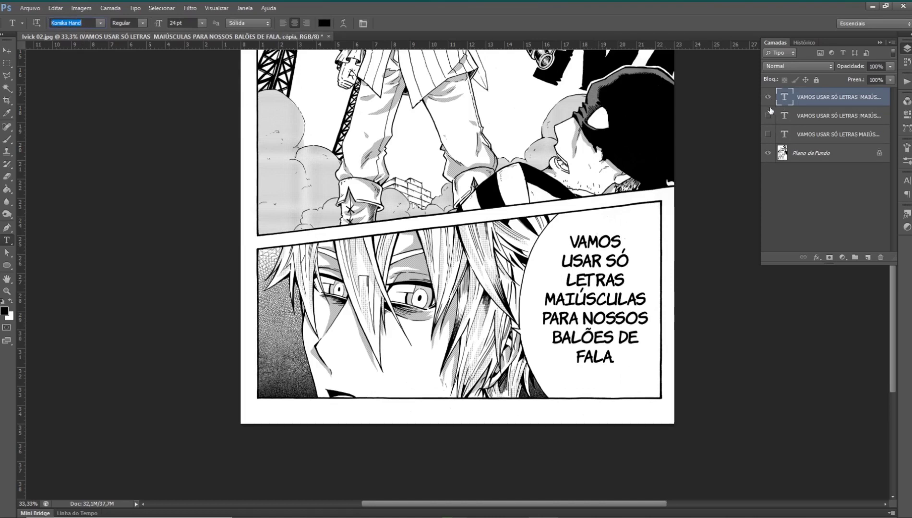
{"action": "type", "text": "Wild Words Ro..."}
{"action": "key", "text": "Return"}
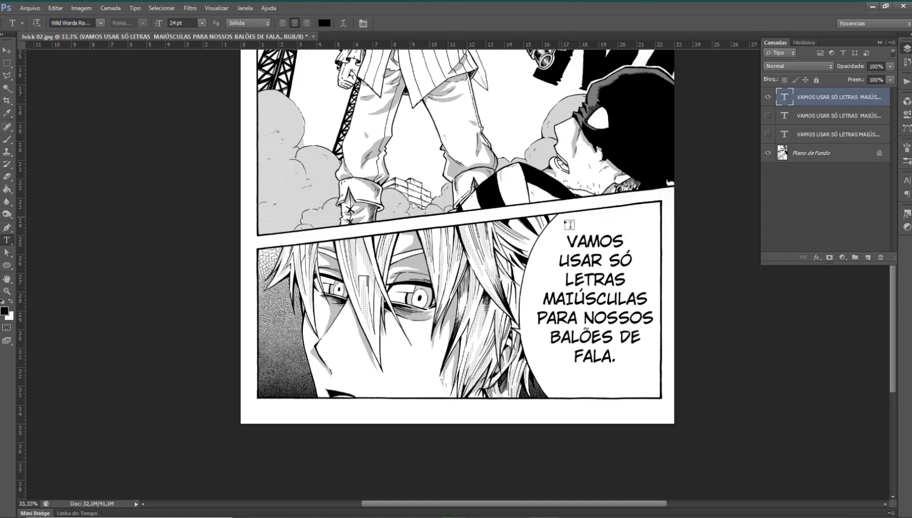
{"action": "key", "text": "v"}
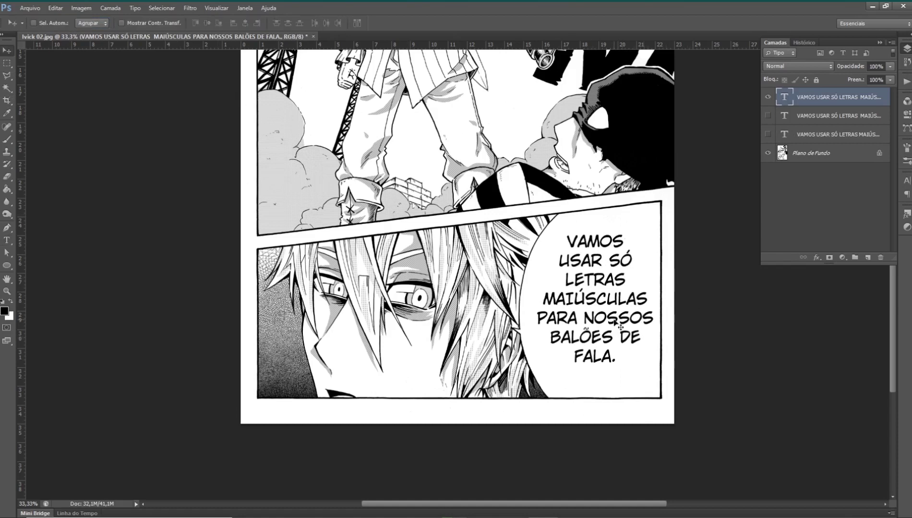
{"action": "key", "text": "Right"}
{"action": "key", "text": "Right"}
{"action": "key", "text": "Right"}
{"action": "key", "text": "Down"}
{"action": "key", "text": "Down"}
{"action": "key", "text": "Down"}
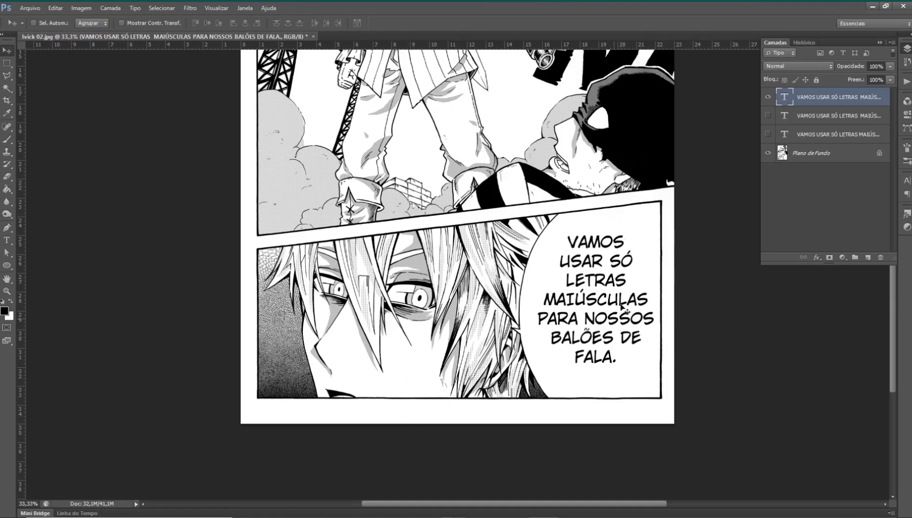
{"action": "key", "text": "t"}
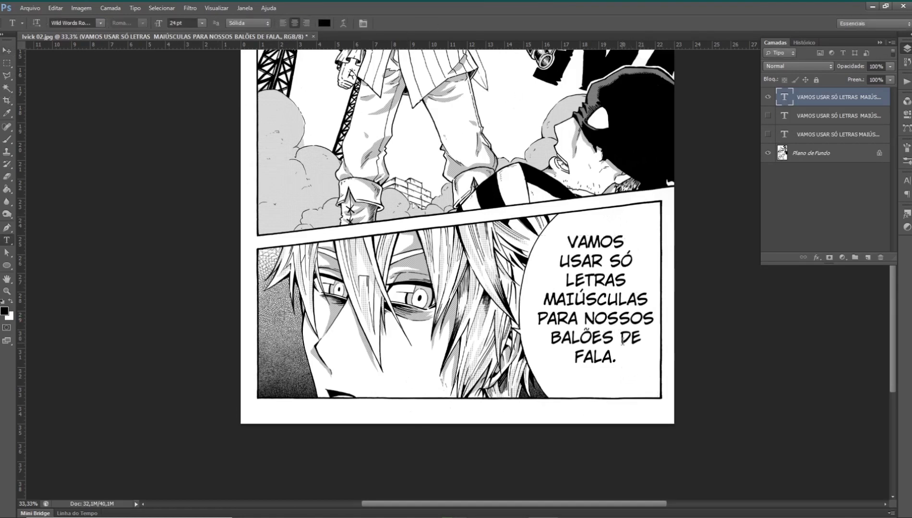
{"action": "left_click", "coordinate": [768, 98]}
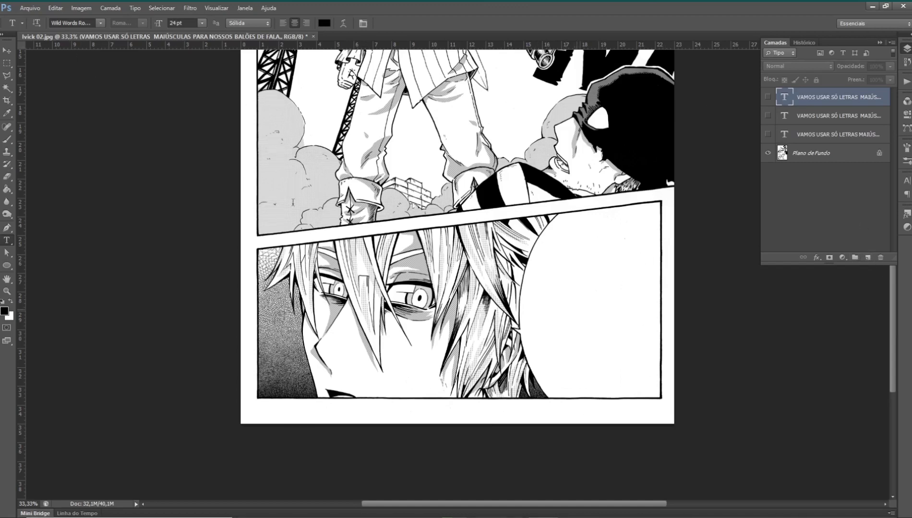
{"action": "left_click", "coordinate": [575, 313]}
{"action": "left_click", "coordinate": [102, 24]}
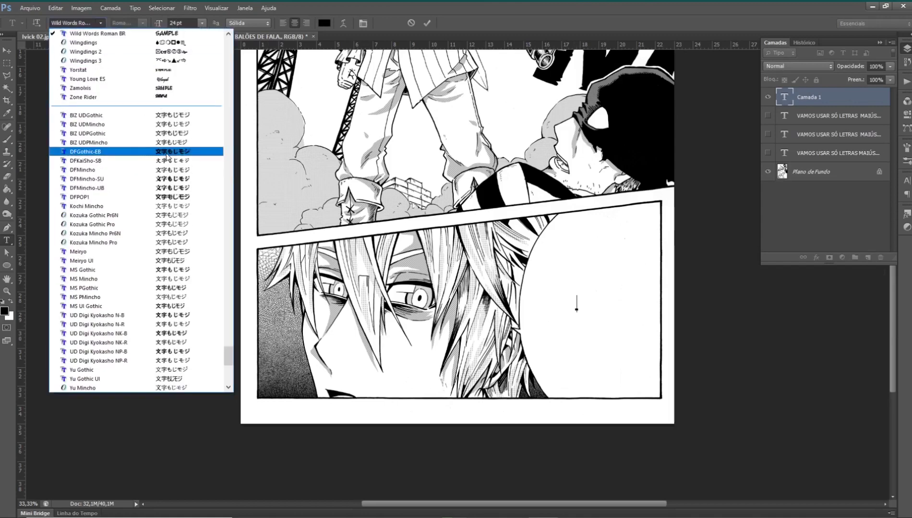
{"action": "scroll", "coordinate": [167, 190], "scroll_direction": "up", "scroll_amount": 3}
{"action": "scroll", "coordinate": [166, 190], "scroll_direction": "up", "scroll_amount": 3}
{"action": "left_click", "coordinate": [167, 190]}
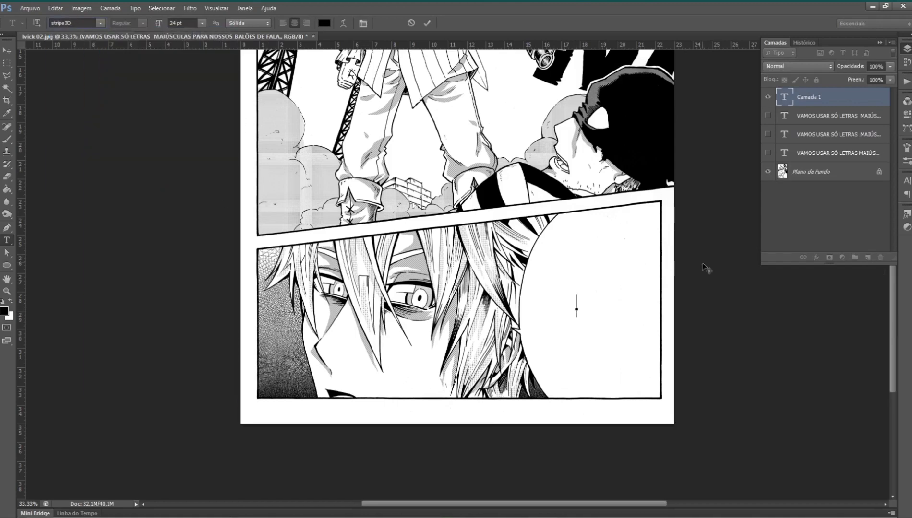
{"action": "type", "text": "ER"}
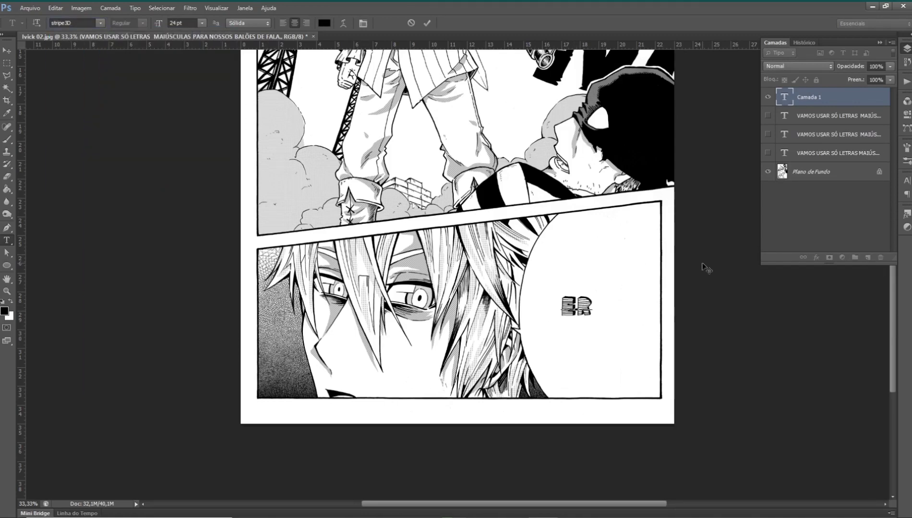
{"action": "type", "text": "A"}
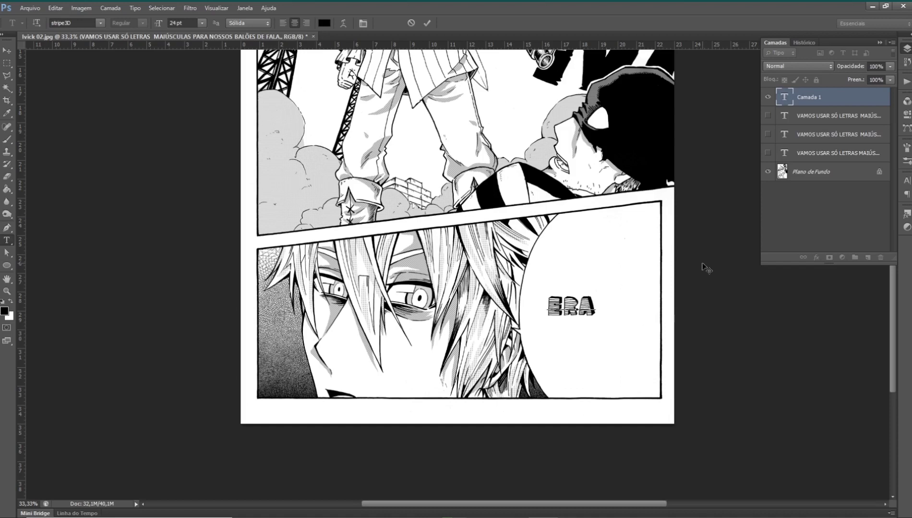
{"action": "type", "text": " .É"}
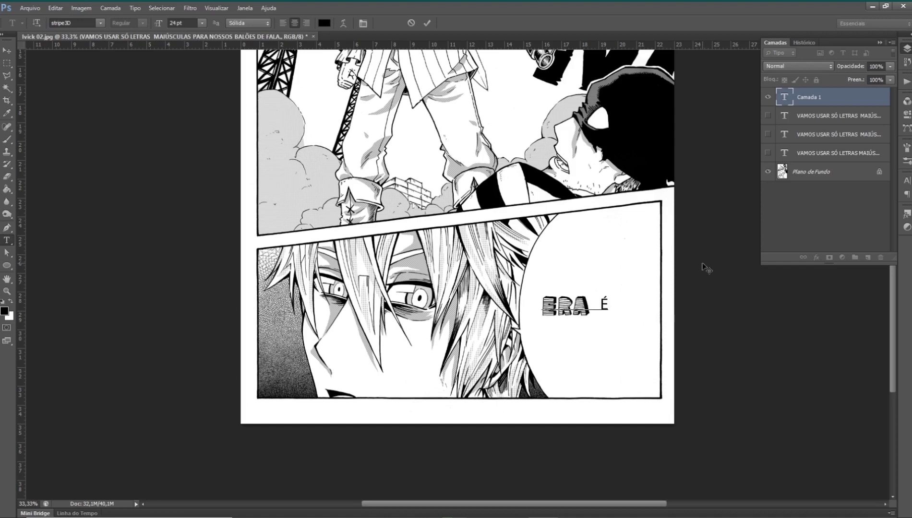
{"action": "type", "text": " PAREC"}
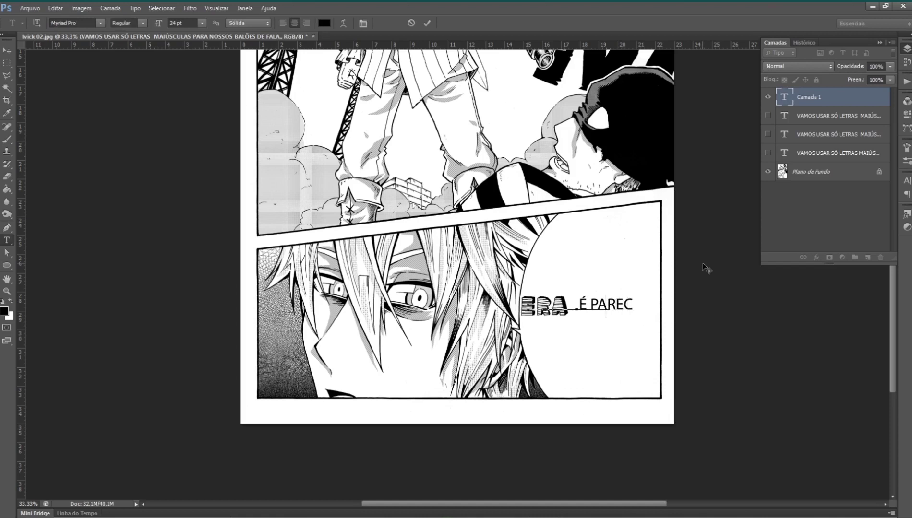
{"action": "key", "text": "BackSpace"}
{"action": "key", "text": "BackSpace"}
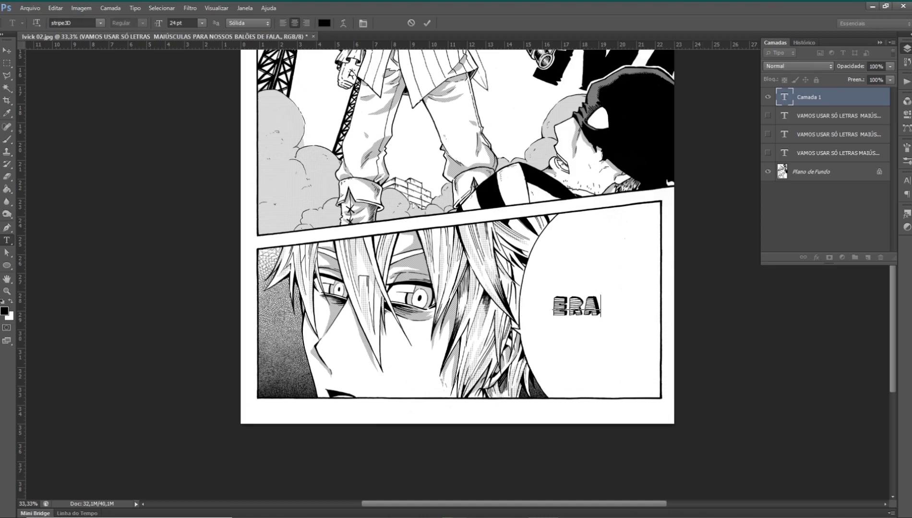
{"action": "left_click", "coordinate": [411, 22]}
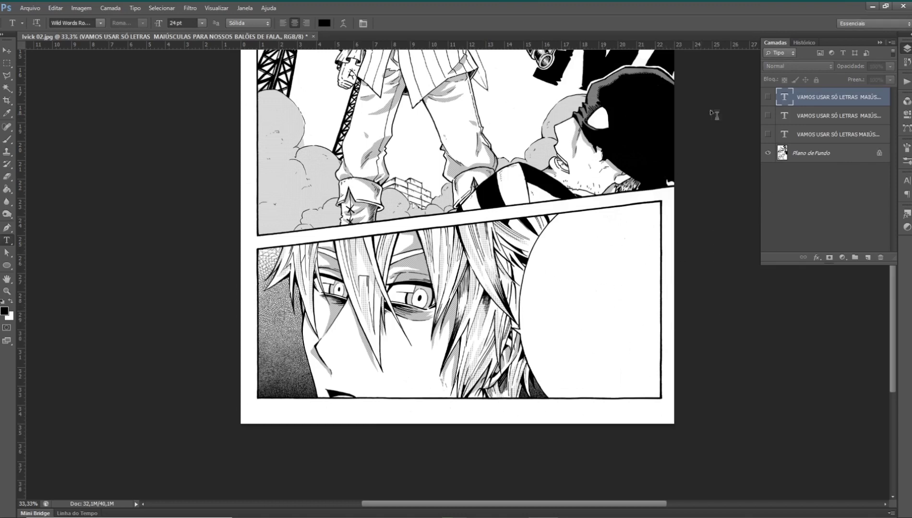
{"action": "left_click", "coordinate": [768, 97]}
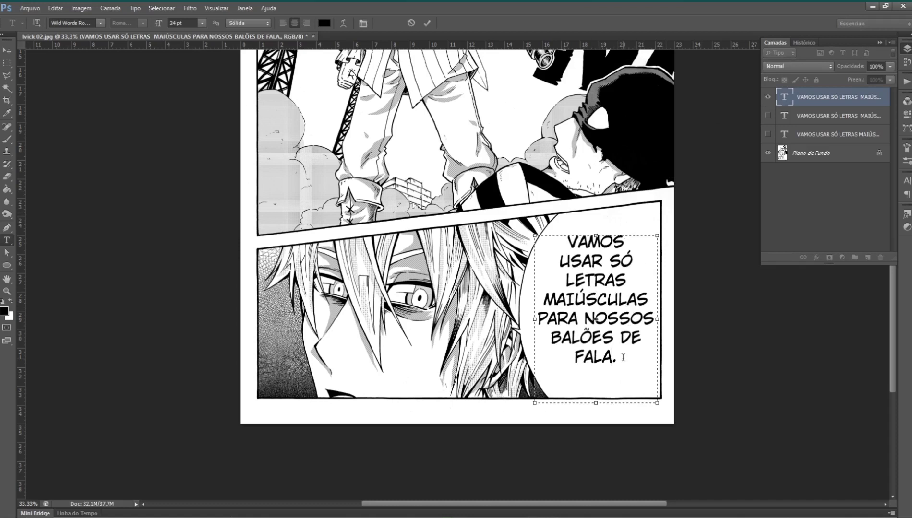
Step: Cancel the pending text edit and delete an empty layer that was added
{"action": "left_click", "coordinate": [410, 23]}
{"action": "left_click", "coordinate": [867, 258]}
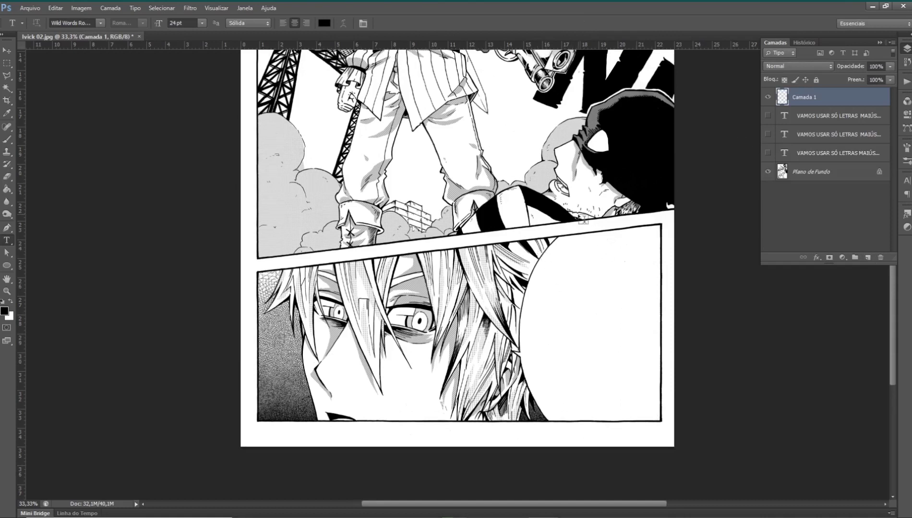
{"action": "key", "text": "Delete"}
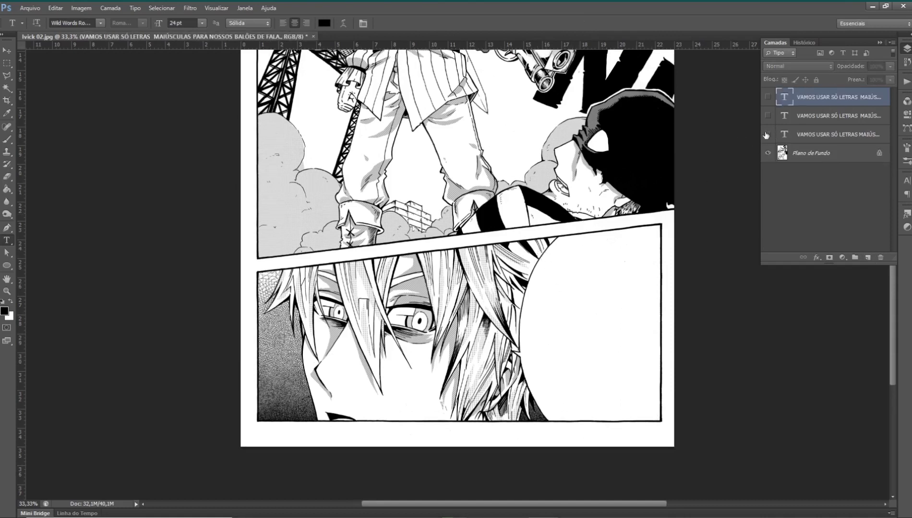
Step: Preview the Comic Sans balloon text in Dark Crystal Outline
{"action": "left_click", "coordinate": [599, 278]}
{"action": "key", "text": "ctrl+a"}
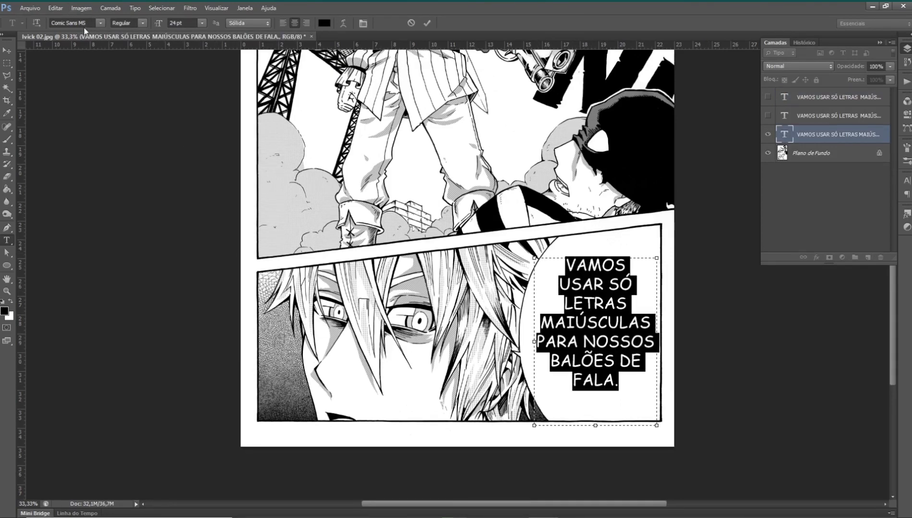
{"action": "left_click", "coordinate": [99, 24]}
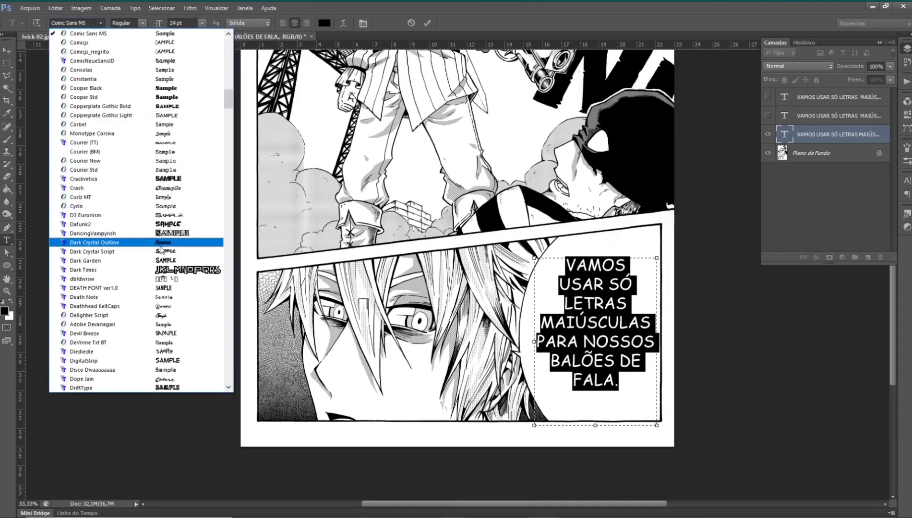
{"action": "left_click", "coordinate": [168, 244]}
{"action": "left_click", "coordinate": [624, 387]}
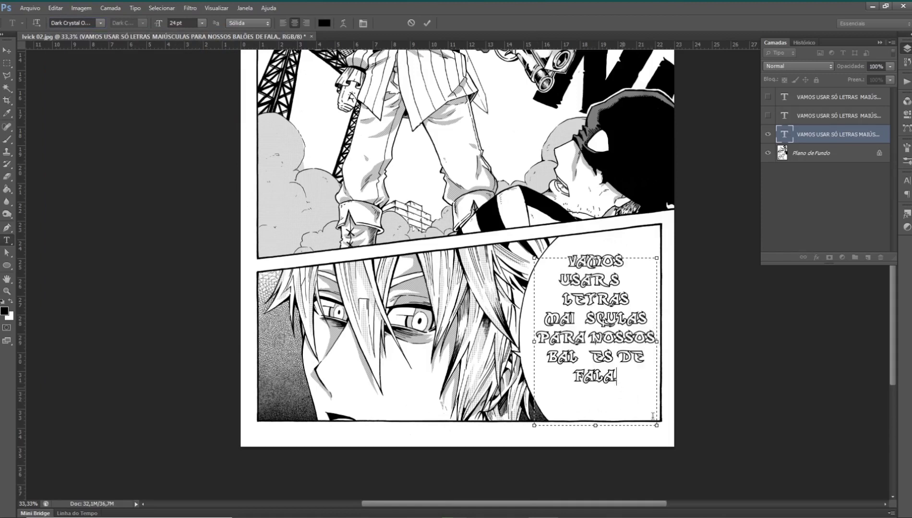
Step: Replace the dialogue with 'Não consigo ler nada.' in Edwardian Script and commit it
{"action": "key", "text": "ctrl+a"}
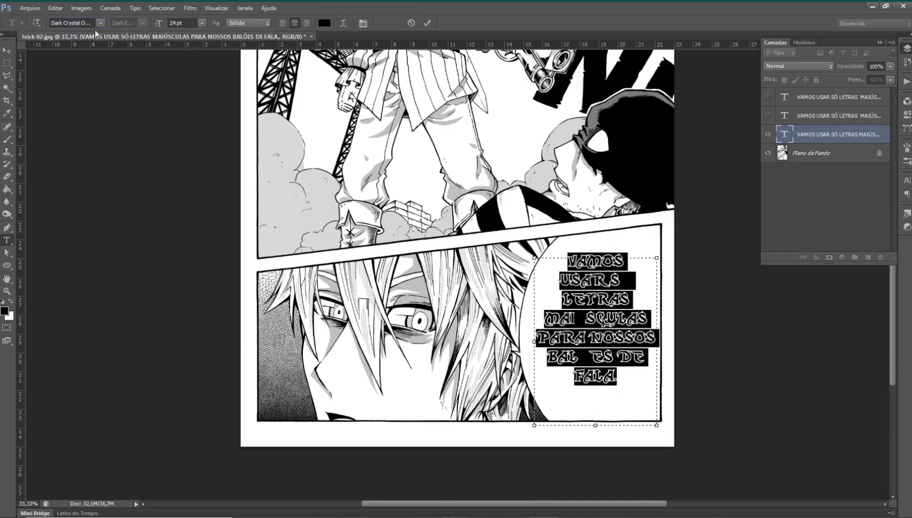
{"action": "type", "text": "Não consigo "}
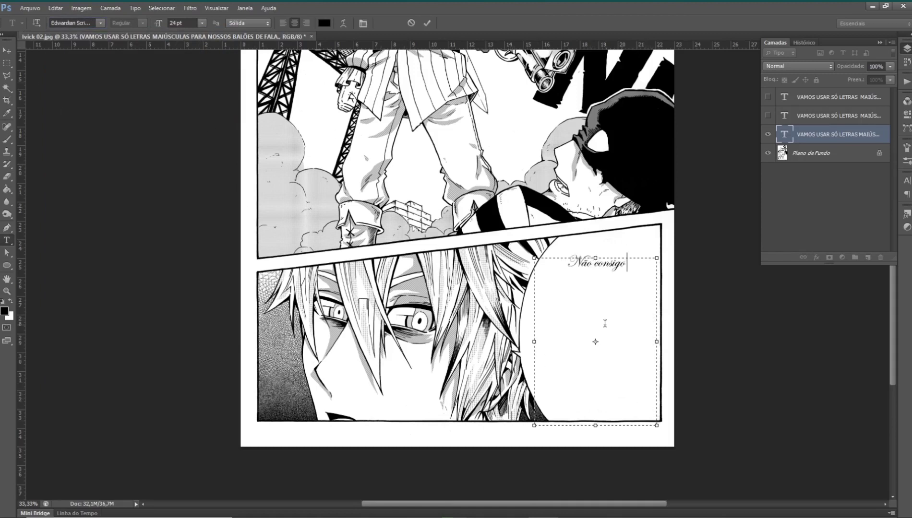
{"action": "type", "text": "ler nada."}
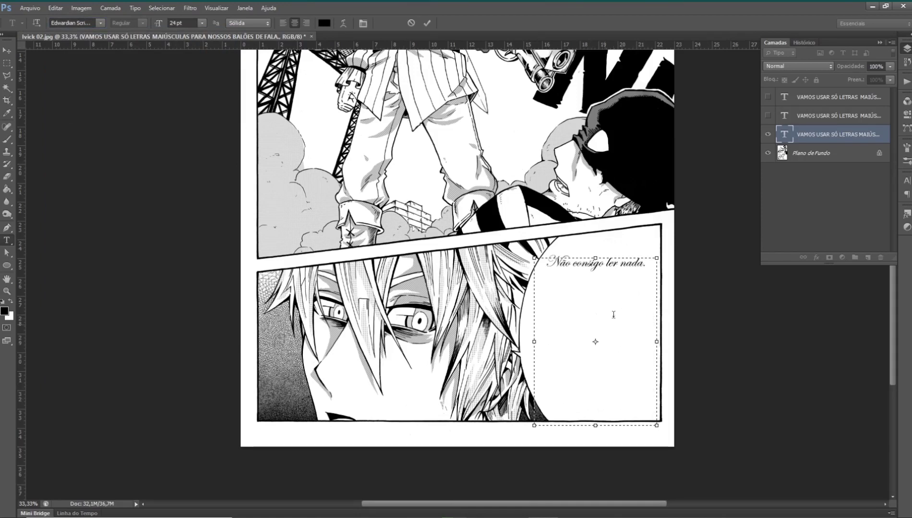
{"action": "left_click", "coordinate": [720, 316]}
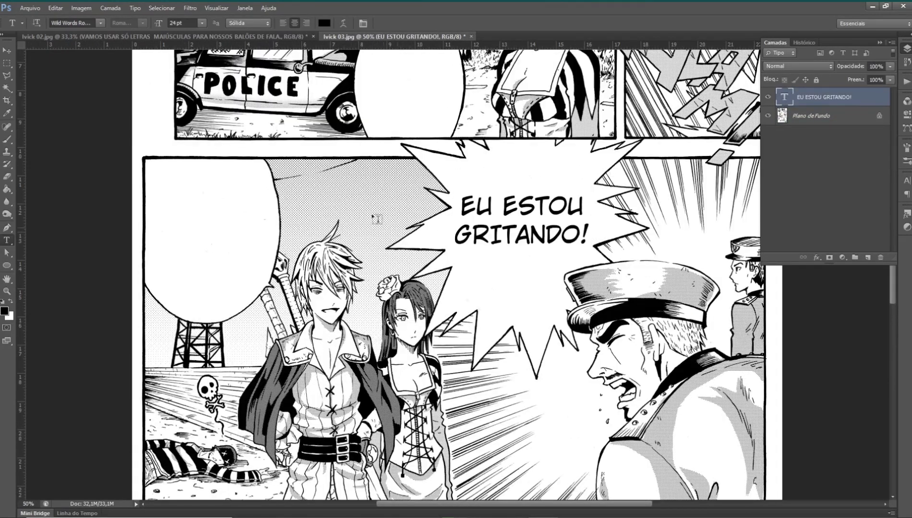
Step: Show the font list for the 'EU ESTOU GRITANDO!' shout text
{"action": "left_click", "coordinate": [100, 24]}
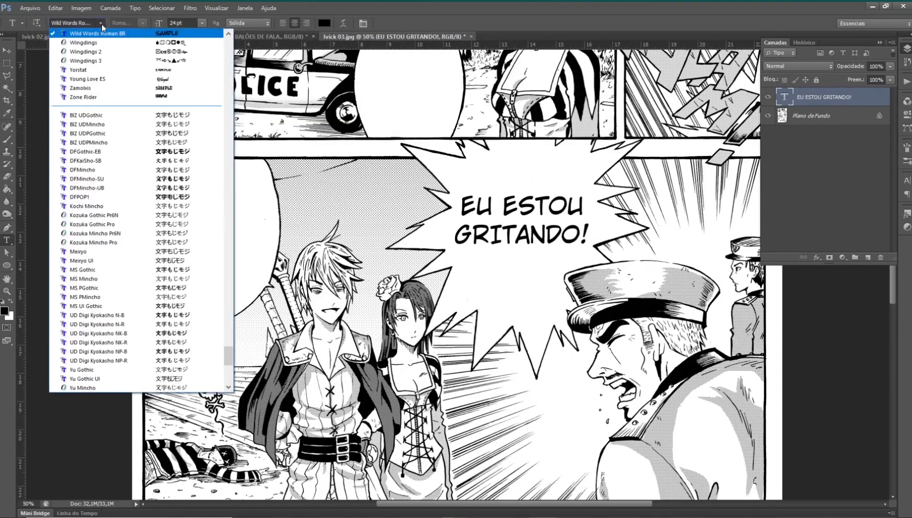
Step: Apply AngryBirds to 'EU ESTOU GRITANDO!', commit it, and shift it to the balloon's centre
{"action": "left_click_drag", "start_coordinate": [230, 357], "coordinate": [203, 75]}
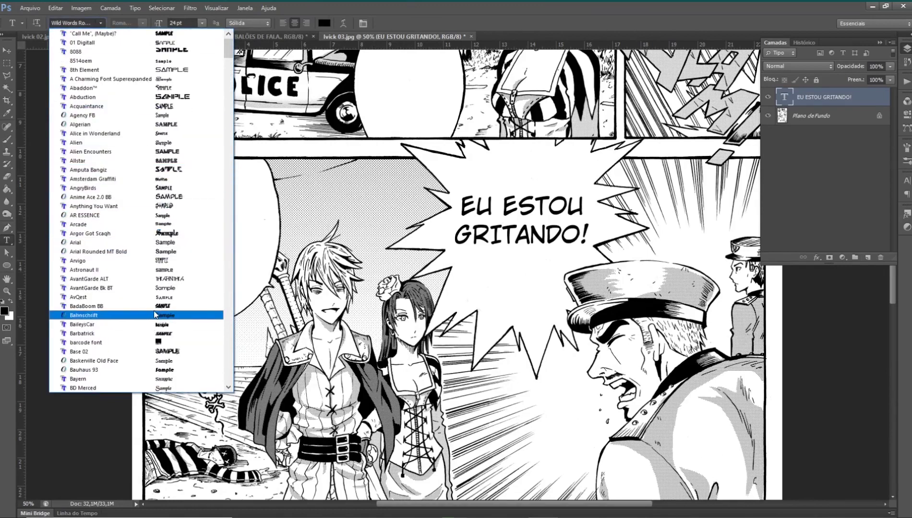
{"action": "left_click", "coordinate": [83, 187]}
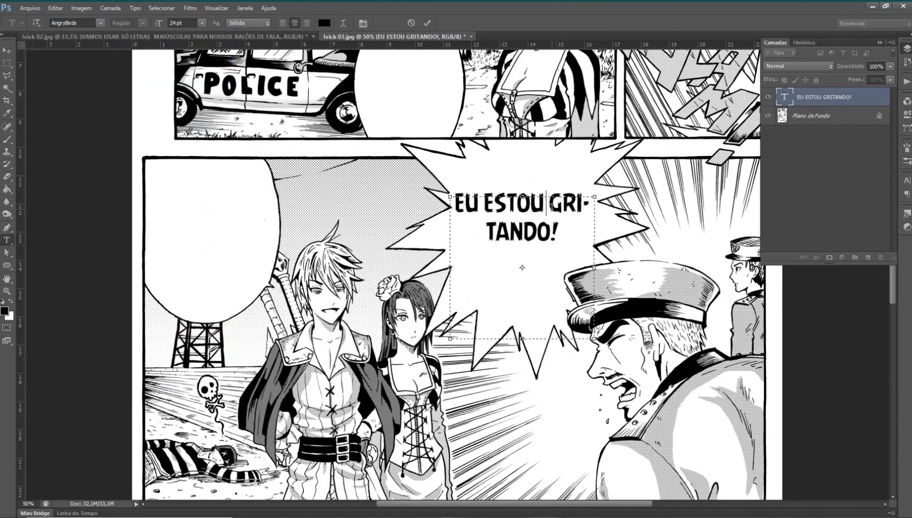
{"action": "left_click", "coordinate": [564, 214]}
{"action": "key", "text": "ctrl+Return"}
{"action": "key", "text": "v"}
{"action": "left_click_drag", "start_coordinate": [564, 200], "coordinate": [565, 214]}
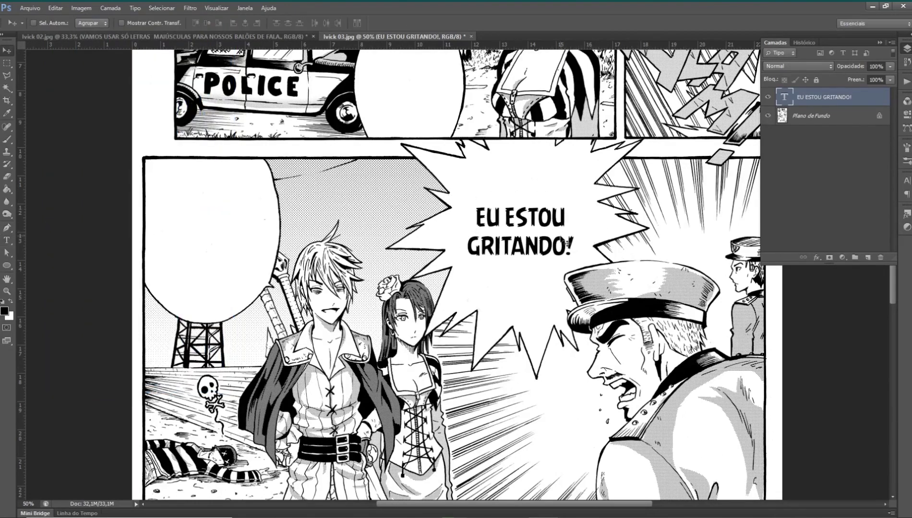
Step: Add 'POR QUE VOCÊ TÁ GRITANDO?' in Comic Sans MS inside the left oval balloon
{"action": "key", "text": "t"}
{"action": "left_click_drag", "start_coordinate": [156, 168], "coordinate": [246, 298]}
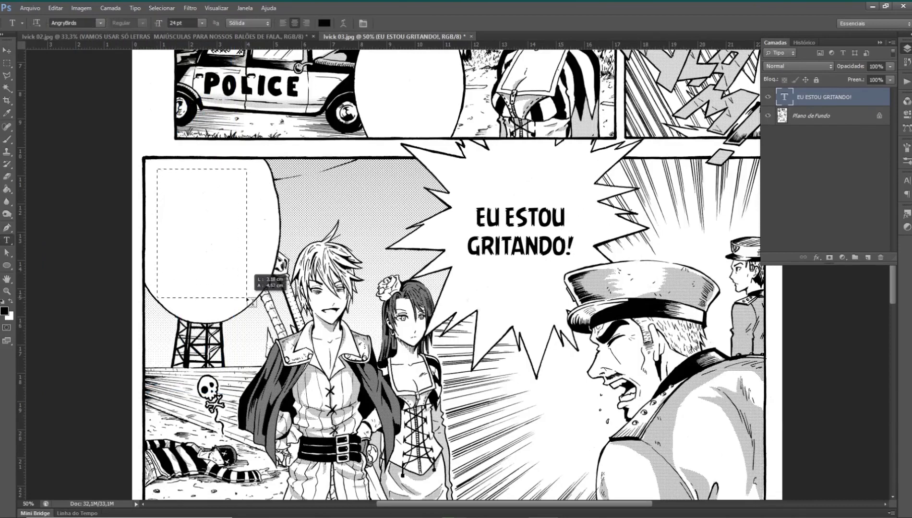
{"action": "key", "text": "ctrl+v"}
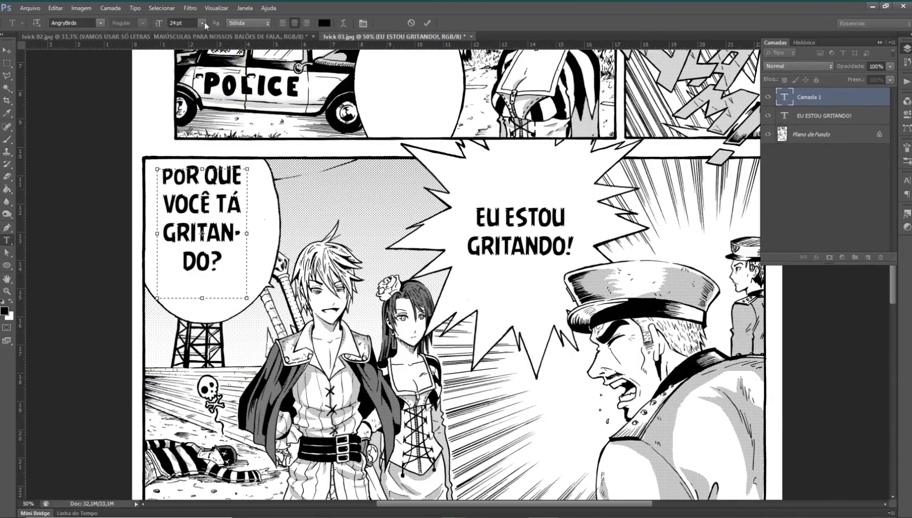
{"action": "left_click", "coordinate": [427, 23]}
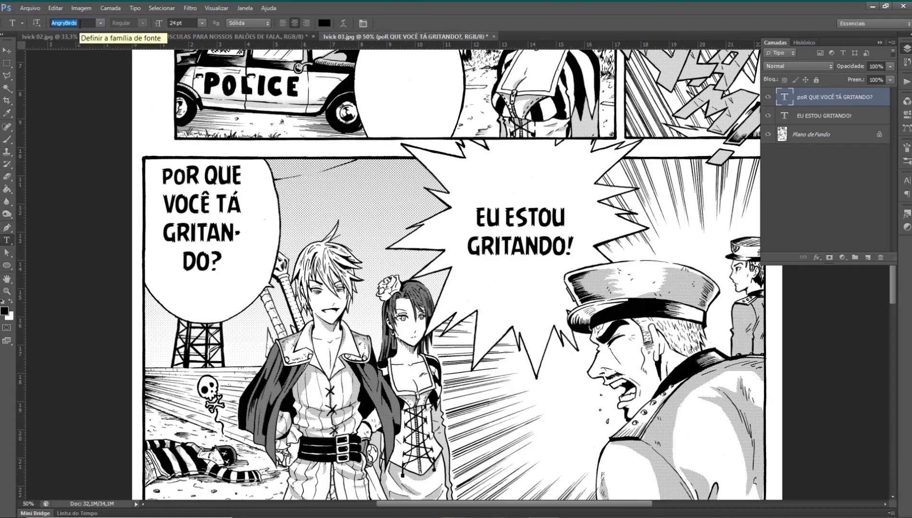
{"action": "type", "text": "Comic Sans MS"}
{"action": "key", "text": "Return"}
{"action": "double_click", "coordinate": [193, 179]}
{"action": "type", "text": "POR"}
Step: Reword the shout to 'PORQUE EU ESTOU BRAVO!' with a line break after PORQUE
{"action": "left_click_drag", "start_coordinate": [476, 217], "coordinate": [568, 246]}
{"action": "type", "text": "PORQU"}
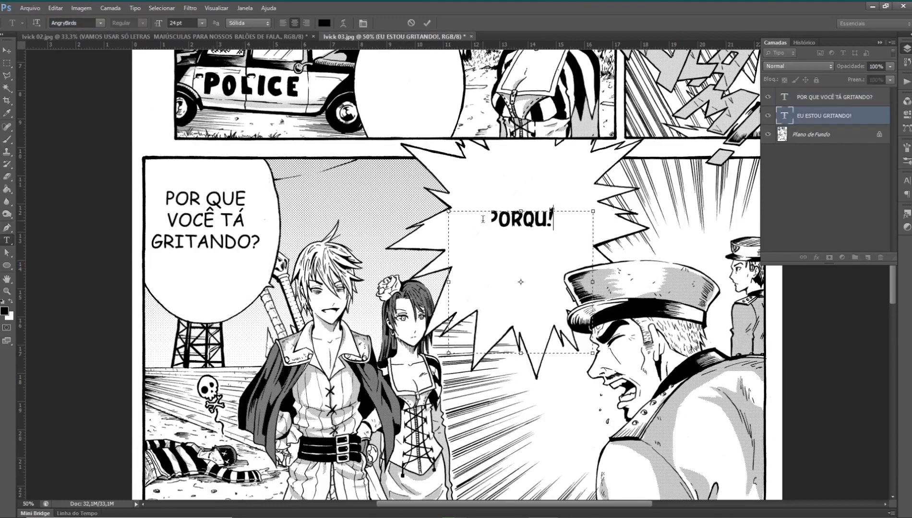
{"action": "type", "text": "E EU TÔ"}
{"action": "key", "text": "BackSpace"}
{"action": "key", "text": "BackSpace"}
{"action": "type", "text": "ESTOU"}
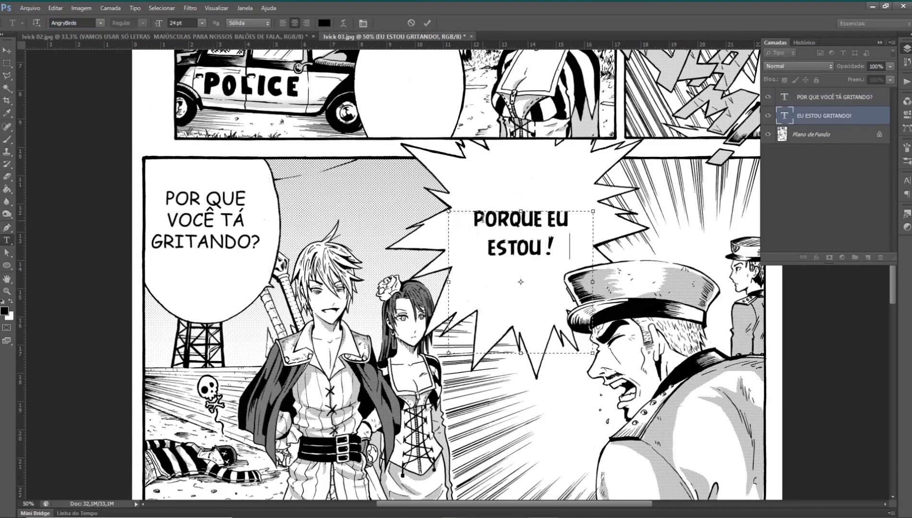
{"action": "type", "text": " BRAVO"}
{"action": "left_click", "coordinate": [546, 218]}
{"action": "key", "text": "Return"}
{"action": "key", "text": "ctrl+Return"}
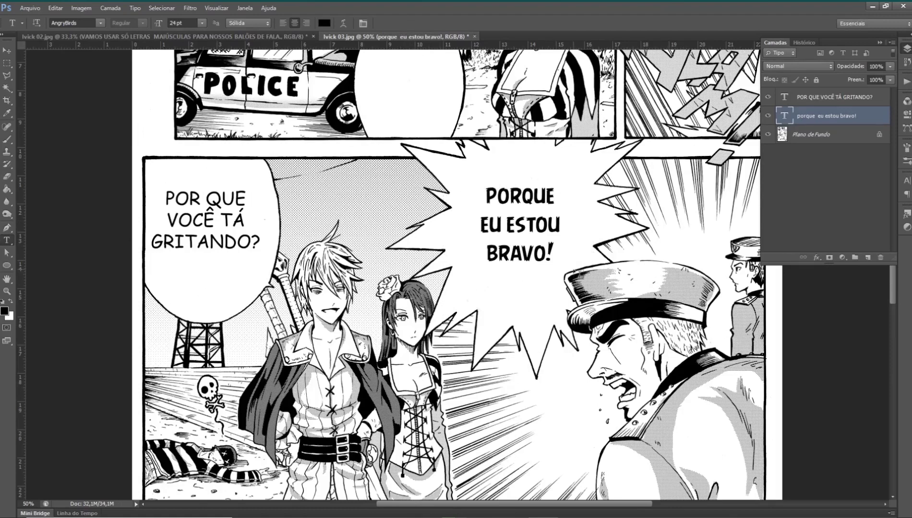
{"action": "scroll", "coordinate": [504, 234], "scroll_direction": "down", "scroll_amount": 3}
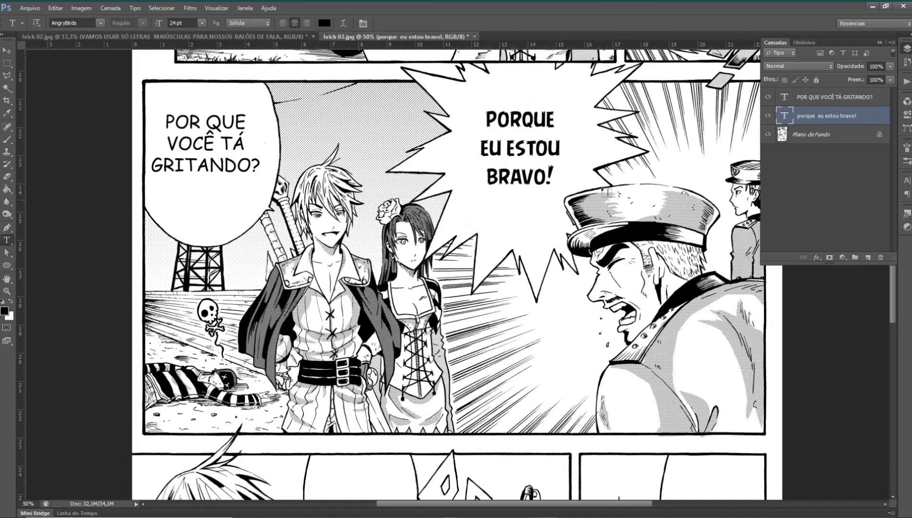
{"action": "scroll", "coordinate": [534, 270], "scroll_direction": "up", "scroll_amount": 1}
{"action": "scroll", "coordinate": [532, 268], "scroll_direction": "up", "scroll_amount": 1}
{"action": "scroll", "coordinate": [531, 269], "scroll_direction": "up", "scroll_amount": 1}
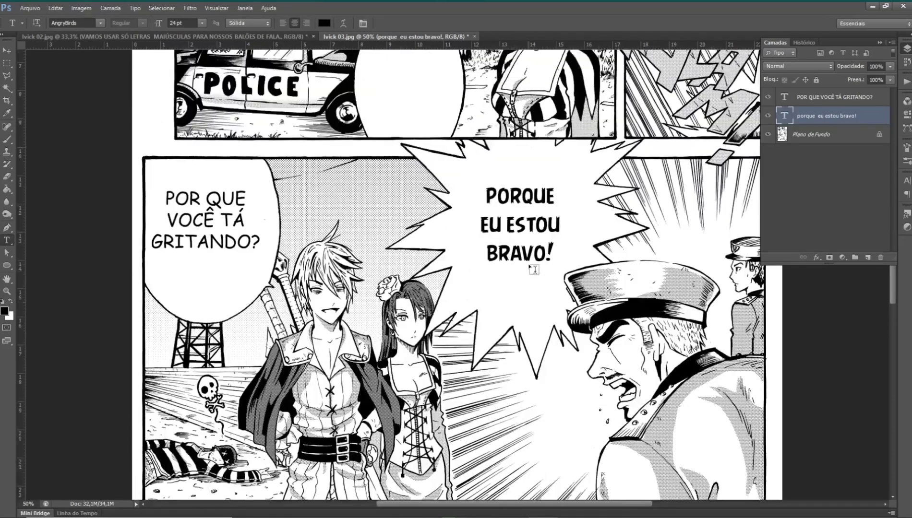
{"action": "scroll", "coordinate": [528, 268], "scroll_direction": "up", "scroll_amount": 1}
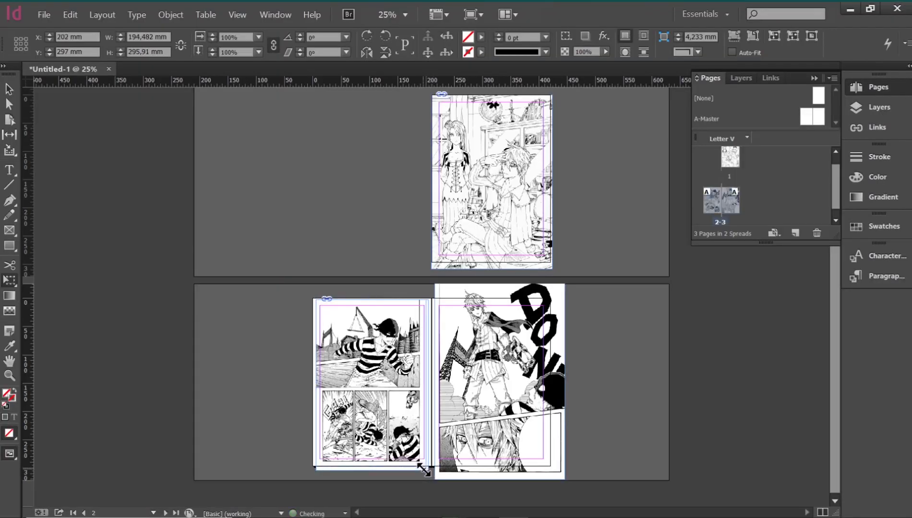
Step: Resize the left and right manga images to their pages, then add a fourth page
{"action": "left_click_drag", "start_coordinate": [423, 470], "coordinate": [426, 467]}
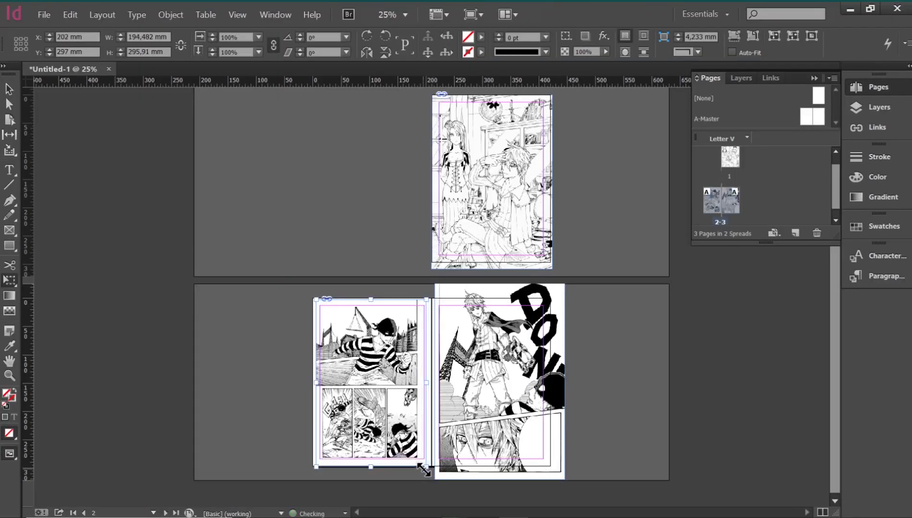
{"action": "left_click", "coordinate": [499, 381]}
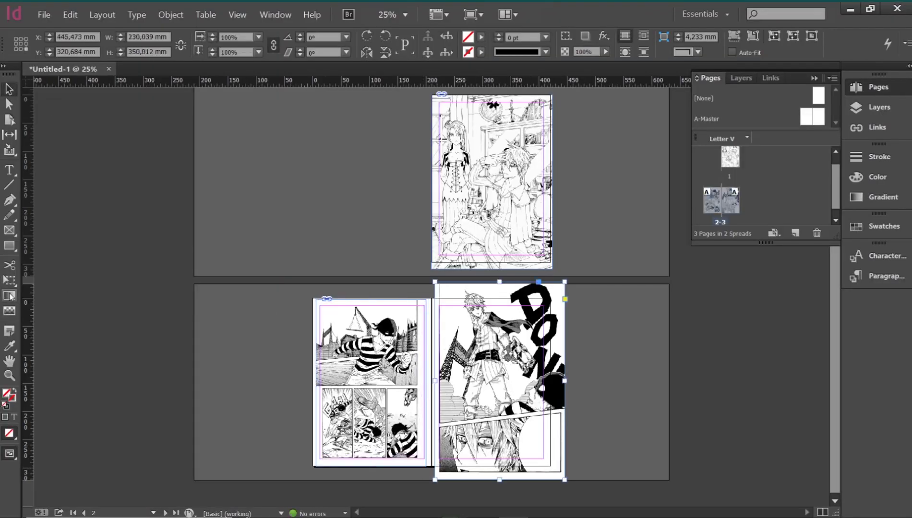
{"action": "left_click_drag", "start_coordinate": [564, 284], "coordinate": [554, 301]}
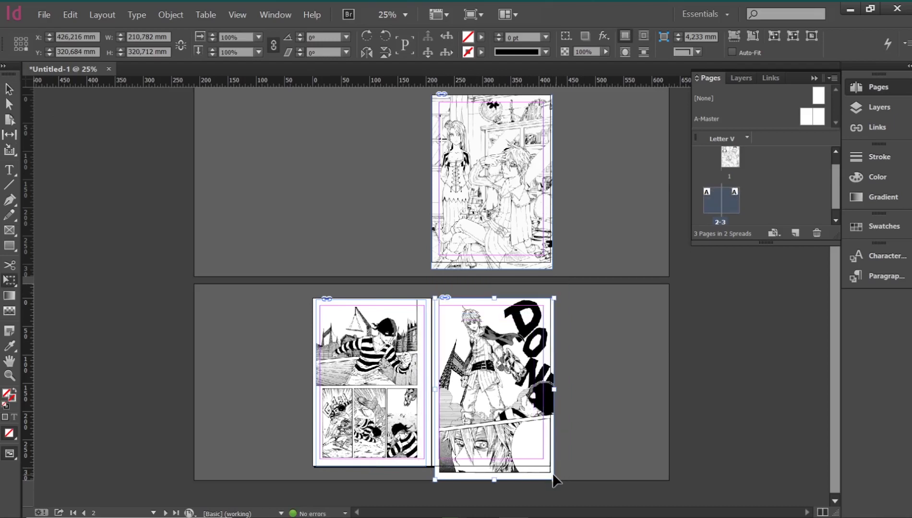
{"action": "left_click_drag", "start_coordinate": [553, 481], "coordinate": [546, 470]}
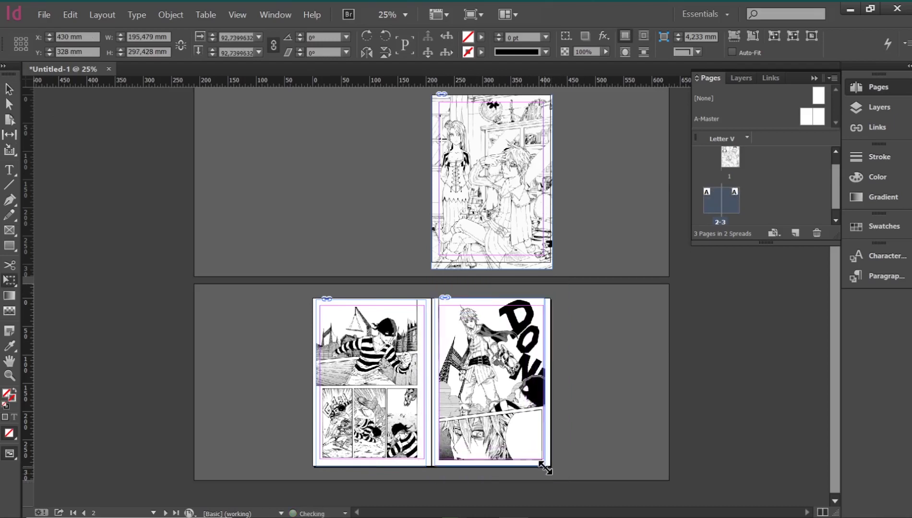
{"action": "left_click", "coordinate": [700, 365]}
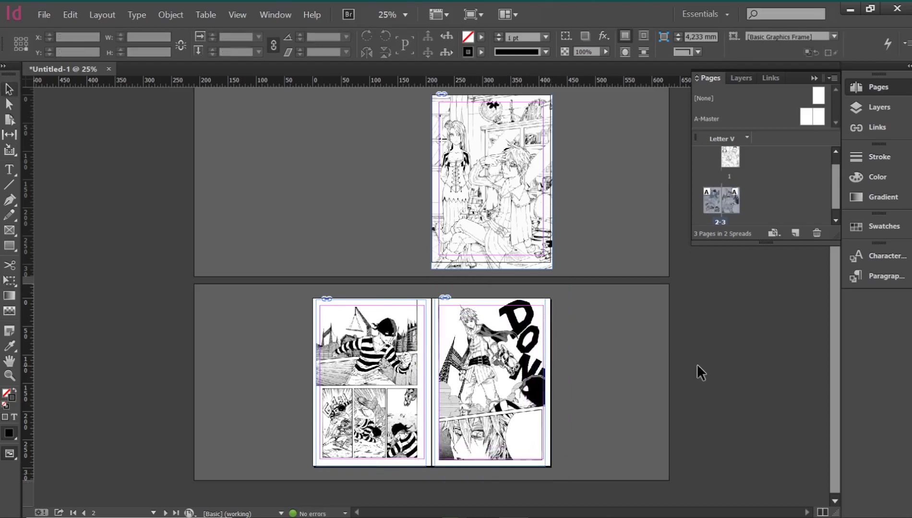
{"action": "left_click", "coordinate": [795, 232]}
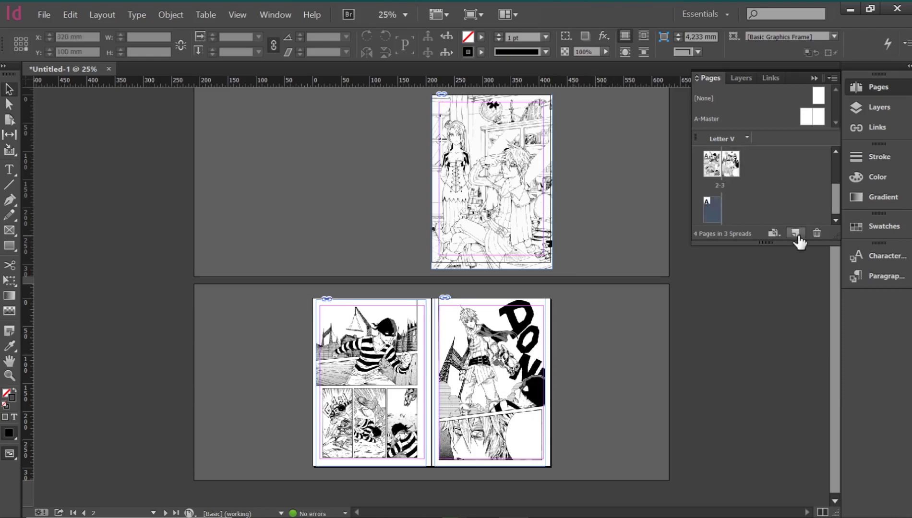
Step: Place the police-car page image on the new left page and fit it
{"action": "key", "text": "alt+Tab"}
{"action": "left_click_drag", "start_coordinate": [332, 230], "coordinate": [407, 400]}
{"action": "mouse_move", "coordinate": [470, 425]}
{"action": "left_mouse_down"}
{"action": "mouse_move", "coordinate": [361, 338]}
{"action": "mouse_move", "coordinate": [366, 323]}
{"action": "left_mouse_up"}
{"action": "left_click_drag", "start_coordinate": [301, 494], "coordinate": [321, 467]}
{"action": "left_click_drag", "start_coordinate": [403, 417], "coordinate": [397, 417]}
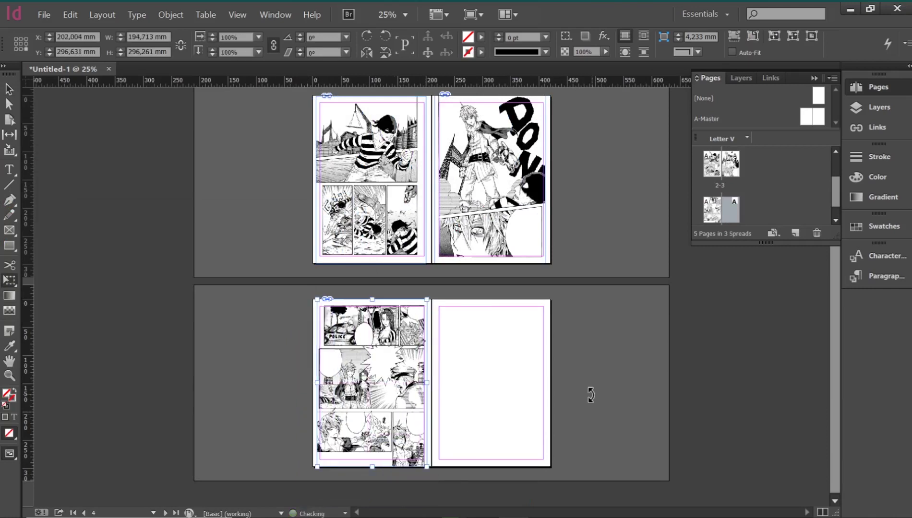
{"action": "key", "text": "Left"}
{"action": "key", "text": "Left"}
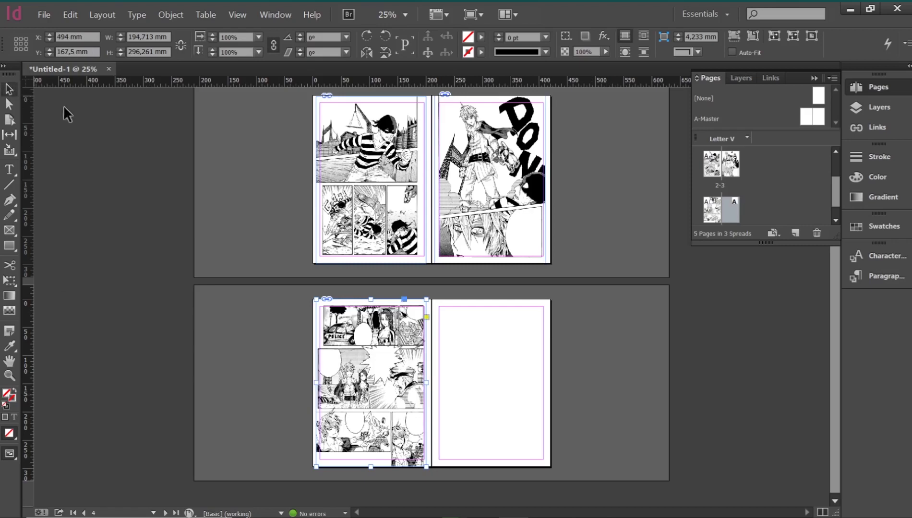
Step: Place Ivick 04.JPG on the right page and scale it to fit
{"action": "key", "text": "alt+Tab"}
{"action": "left_click", "coordinate": [19, 305]}
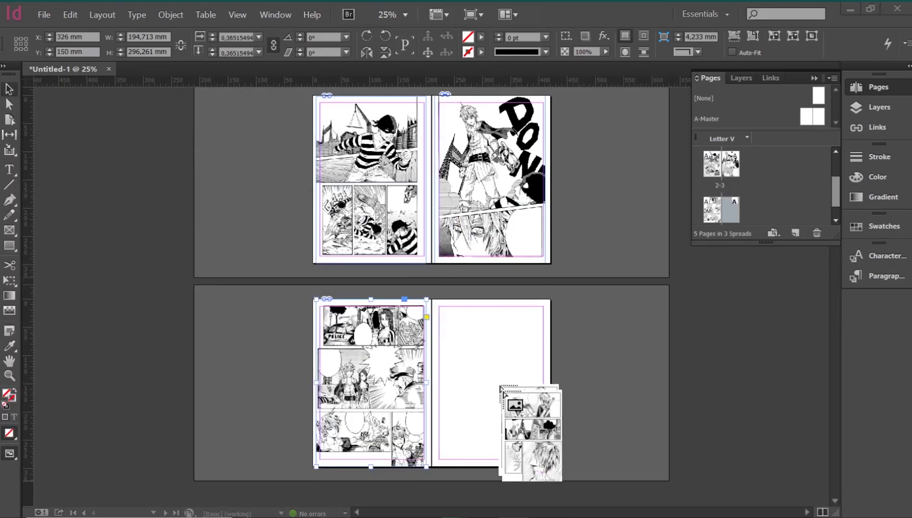
{"action": "left_click_drag", "start_coordinate": [19, 305], "coordinate": [499, 384]}
{"action": "left_click_drag", "start_coordinate": [585, 422], "coordinate": [518, 338]}
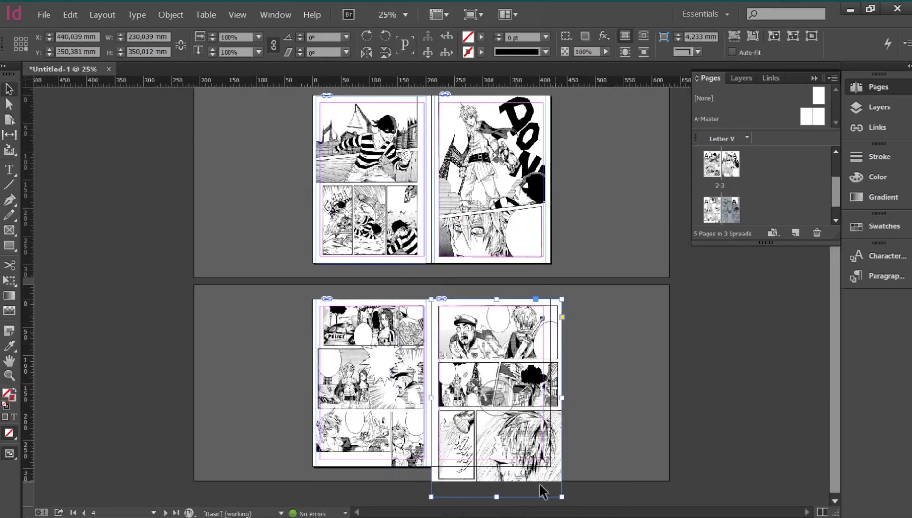
{"action": "left_click_drag", "start_coordinate": [561, 497], "coordinate": [544, 467]}
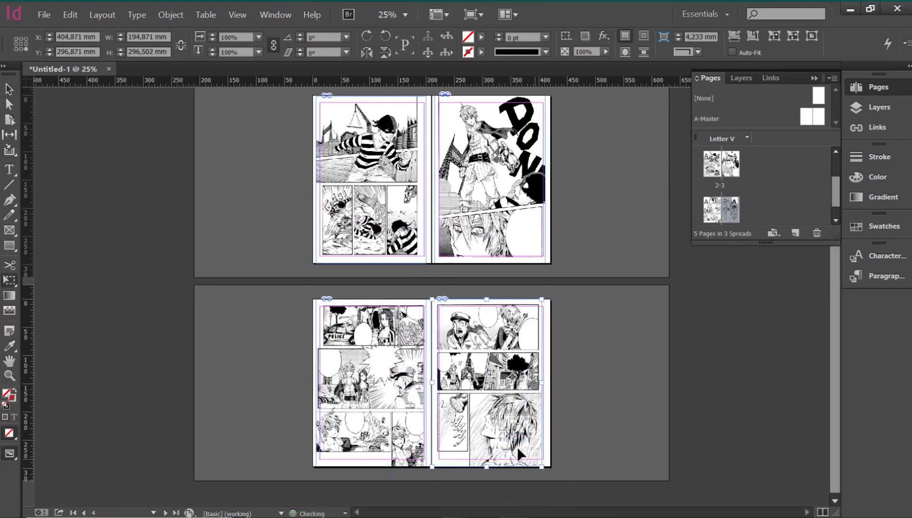
Step: Switch to the Selection tool and scroll through the spreads to spread 2-3
{"action": "left_click", "coordinate": [9, 89]}
{"action": "scroll", "coordinate": [603, 240], "scroll_direction": "up", "scroll_amount": 2}
{"action": "scroll", "coordinate": [602, 240], "scroll_direction": "up", "scroll_amount": 5}
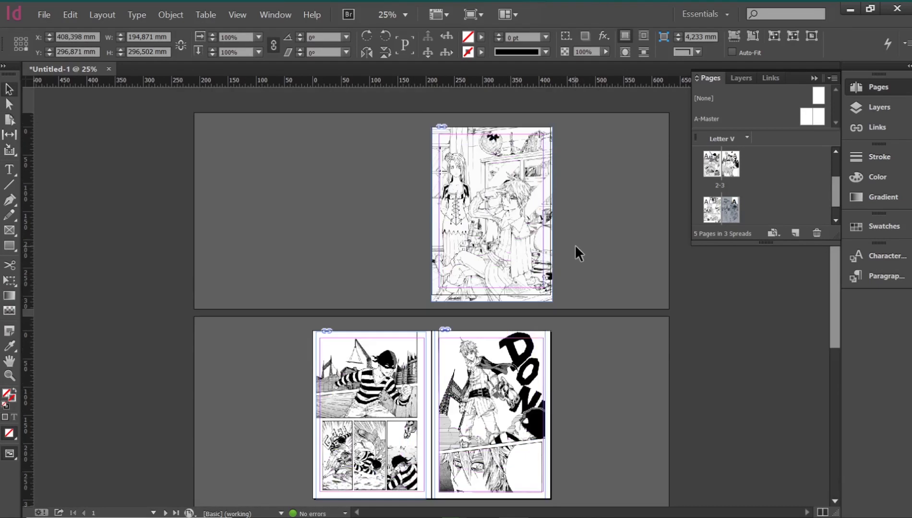
{"action": "scroll", "coordinate": [586, 247], "scroll_direction": "down", "scroll_amount": 3}
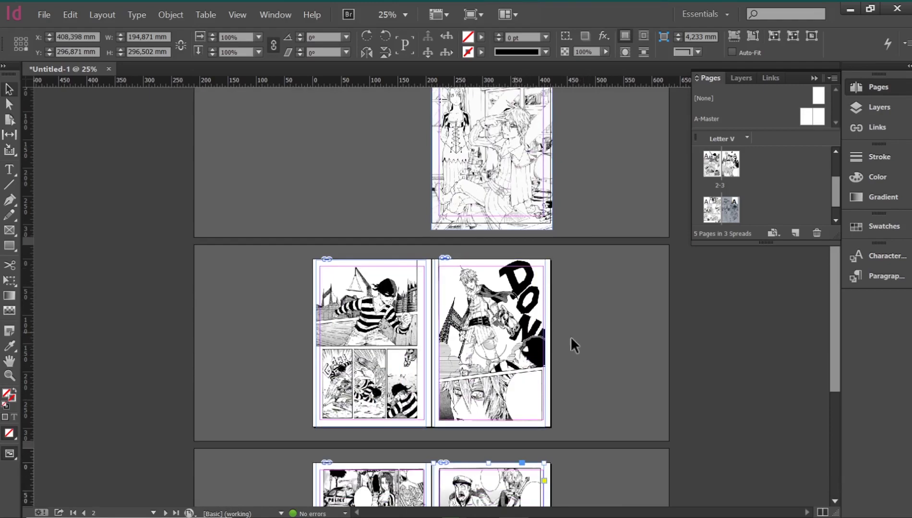
{"action": "scroll", "coordinate": [610, 296], "scroll_direction": "up", "scroll_amount": 2}
{"action": "scroll", "coordinate": [578, 239], "scroll_direction": "up", "scroll_amount": 2}
{"action": "scroll", "coordinate": [579, 248], "scroll_direction": "up", "scroll_amount": 1}
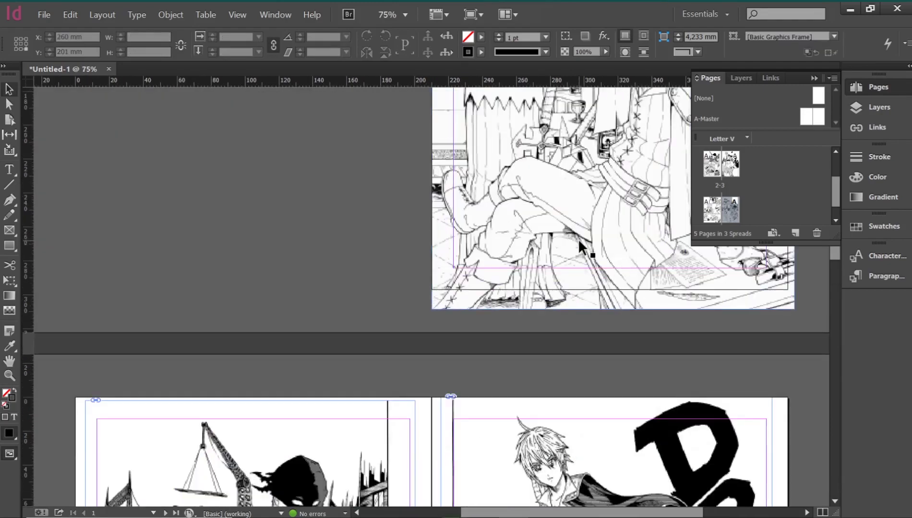
{"action": "scroll", "coordinate": [576, 248], "scroll_direction": "down", "scroll_amount": 2}
{"action": "scroll", "coordinate": [560, 256], "scroll_direction": "down", "scroll_amount": 3}
{"action": "scroll", "coordinate": [566, 269], "scroll_direction": "up", "scroll_amount": 1}
{"action": "scroll", "coordinate": [552, 293], "scroll_direction": "up", "scroll_amount": 1}
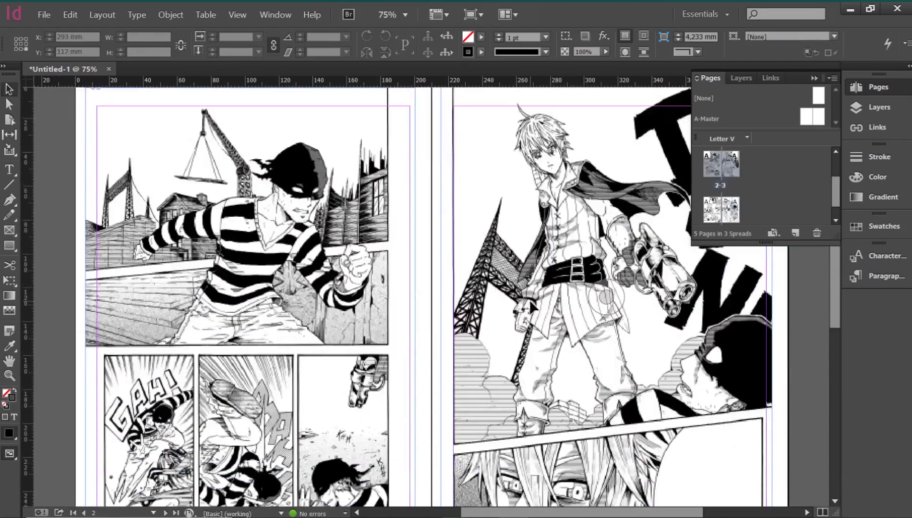
Step: Select the page-3 manga image on spread 2-3 and bring it into view
{"action": "left_click", "coordinate": [504, 144]}
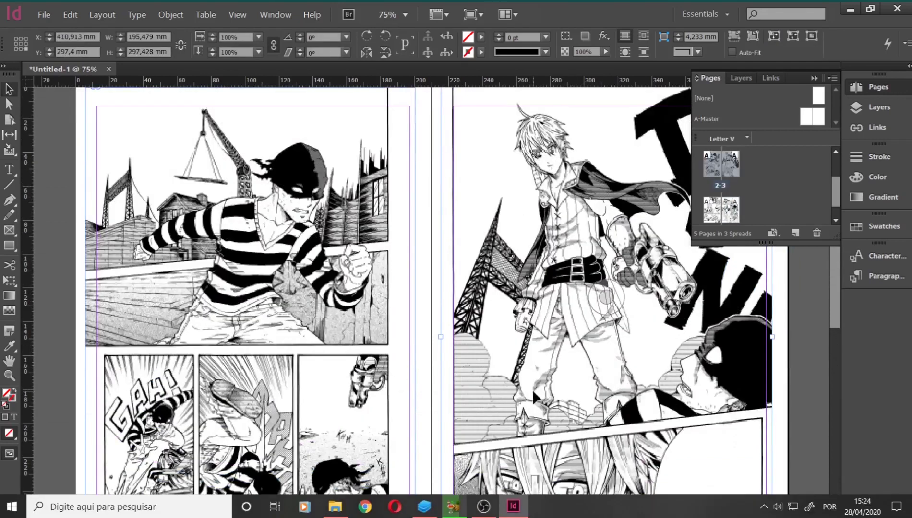
{"action": "scroll", "coordinate": [533, 396], "scroll_direction": "right", "scroll_amount": 3}
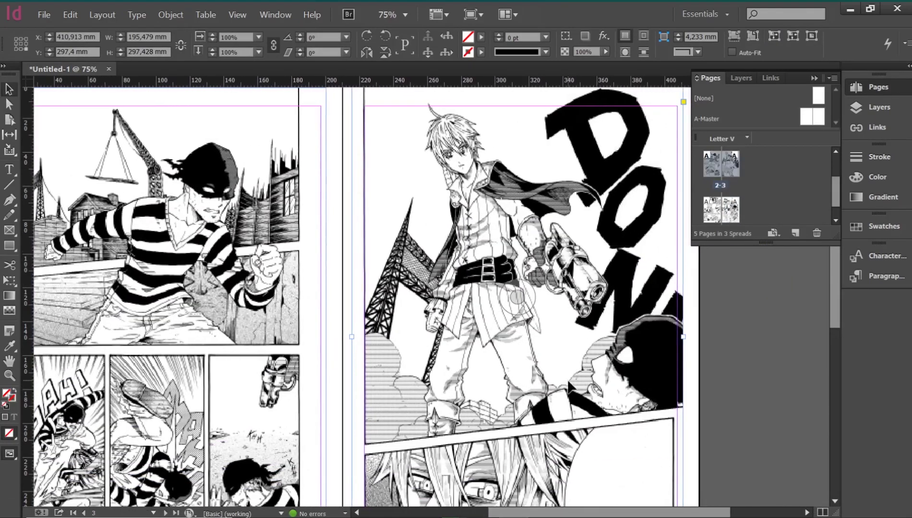
{"action": "scroll", "coordinate": [563, 320], "scroll_direction": "down", "scroll_amount": 2}
{"action": "scroll", "coordinate": [563, 319], "scroll_direction": "down", "scroll_amount": 2}
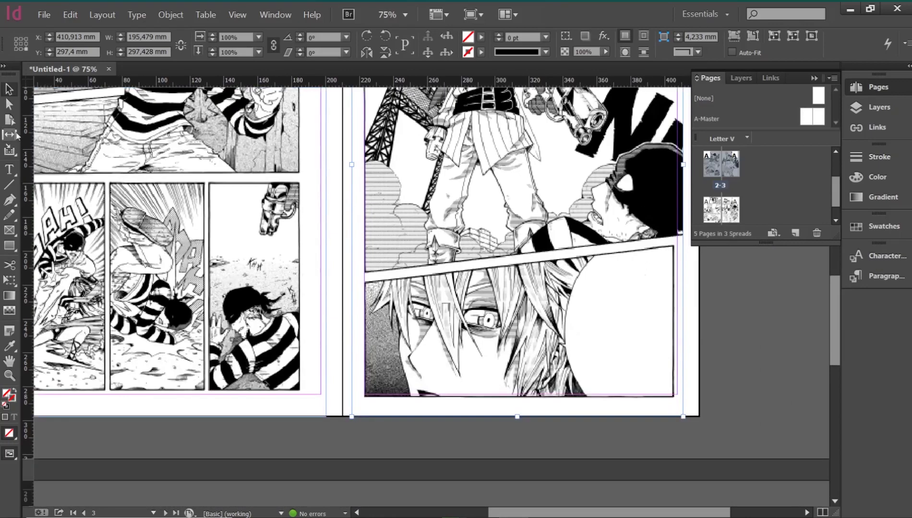
Step: Draw a text frame inside page 3's empty balloon and set the text size to 18 pt
{"action": "left_click", "coordinate": [9, 169]}
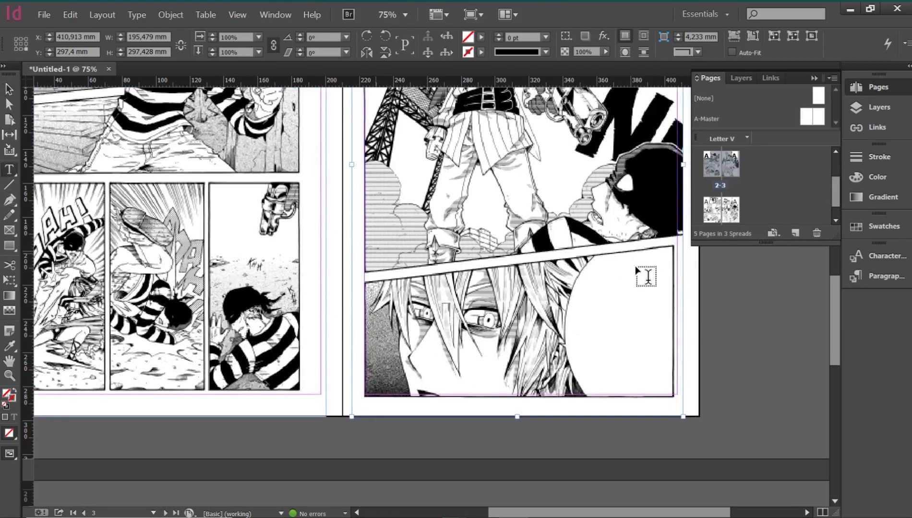
{"action": "left_click_drag", "start_coordinate": [583, 261], "coordinate": [673, 390]}
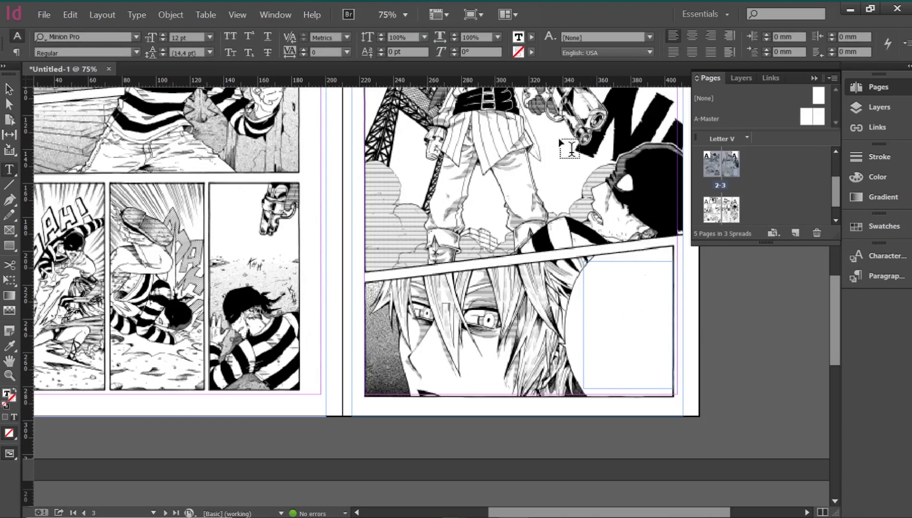
{"action": "left_click", "coordinate": [691, 37]}
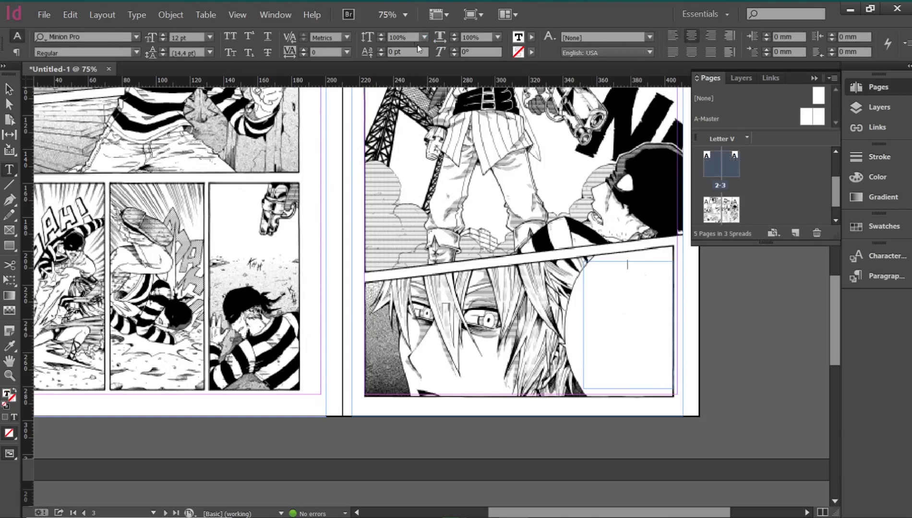
{"action": "left_click", "coordinate": [211, 37]}
{"action": "left_click", "coordinate": [192, 169]}
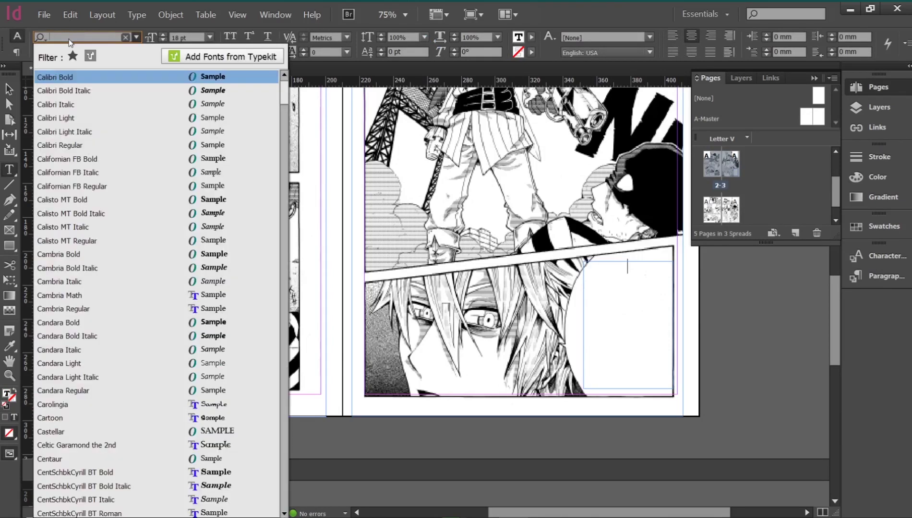
Step: Apply Wild Words Roman BR to the dialogue, fix the text and put SÓ. on its own line
{"action": "key", "text": "BackSpace"}
{"action": "type", "text": "wild"}
{"action": "key", "text": "Return"}
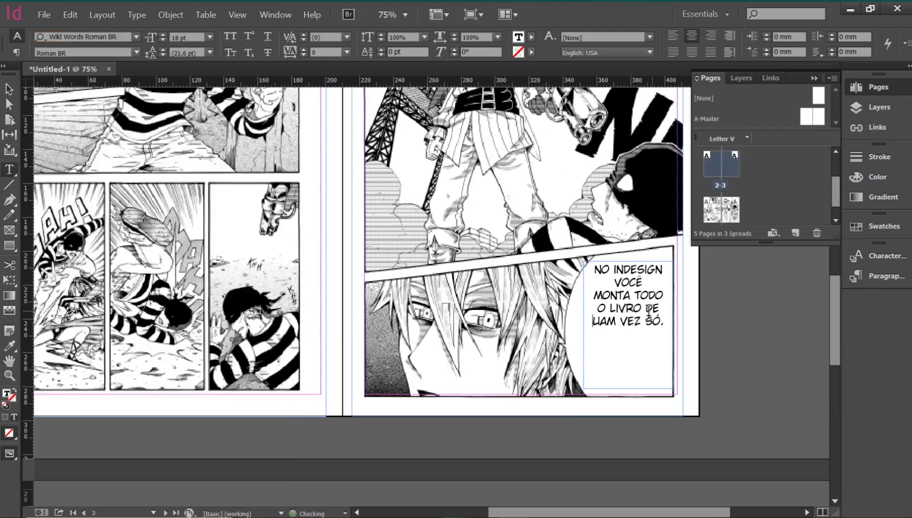
{"action": "type", "text": "A"}
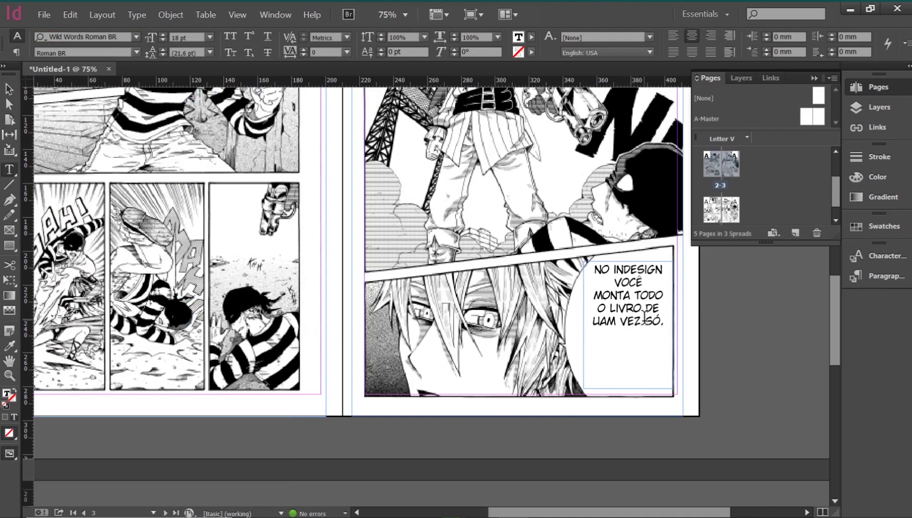
{"action": "key", "text": "Return"}
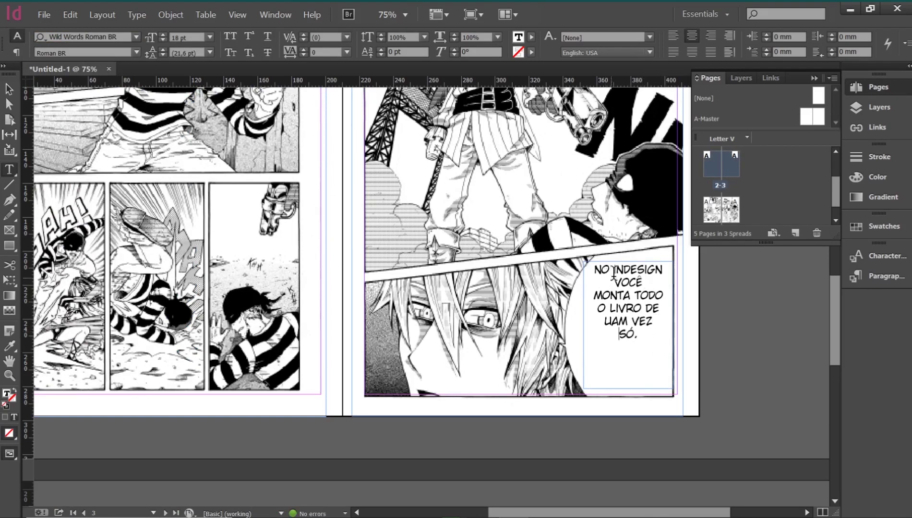
Step: Select the balloon text frame as an object and show the character styles list
{"action": "left_click", "coordinate": [614, 270]}
{"action": "left_click", "coordinate": [9, 89]}
{"action": "left_click", "coordinate": [886, 256]}
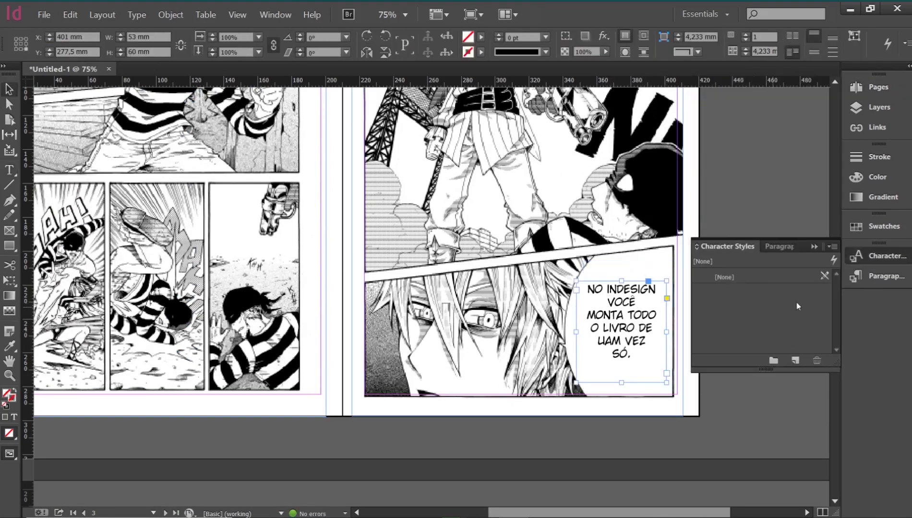
{"action": "left_click", "coordinate": [888, 260]}
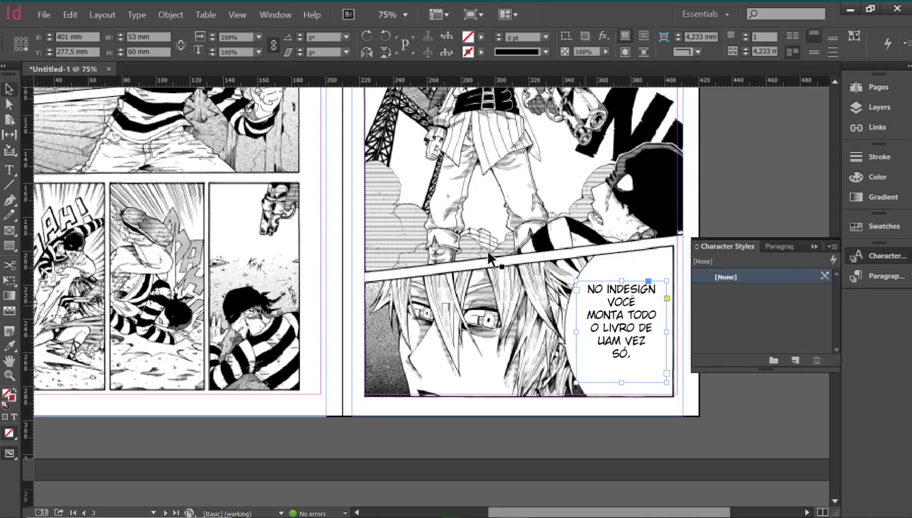
Step: Create a new character style, Character Style 1, from the balloon text
{"action": "scroll", "coordinate": [394, 281], "scroll_direction": "down", "scroll_amount": 5}
{"action": "scroll", "coordinate": [394, 281], "scroll_direction": "up", "scroll_amount": 5}
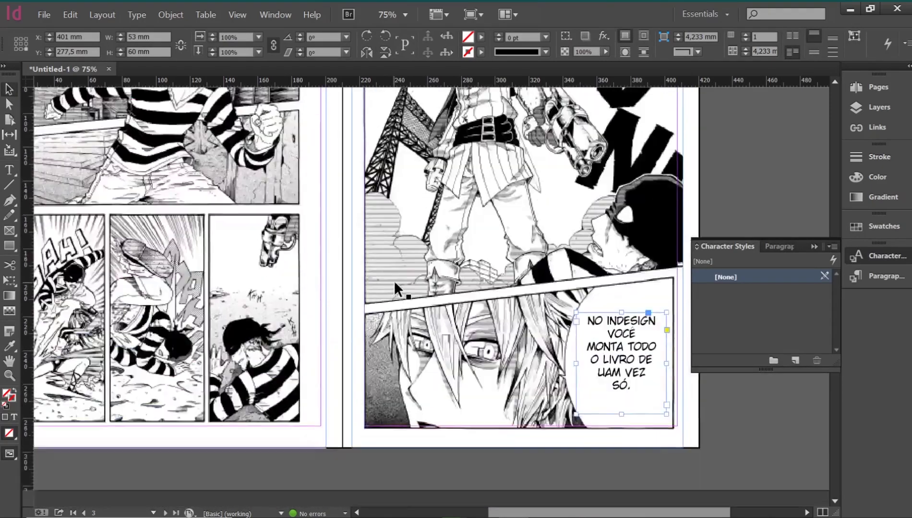
{"action": "scroll", "coordinate": [395, 284], "scroll_direction": "down", "scroll_amount": 2}
{"action": "left_click", "coordinate": [794, 361]}
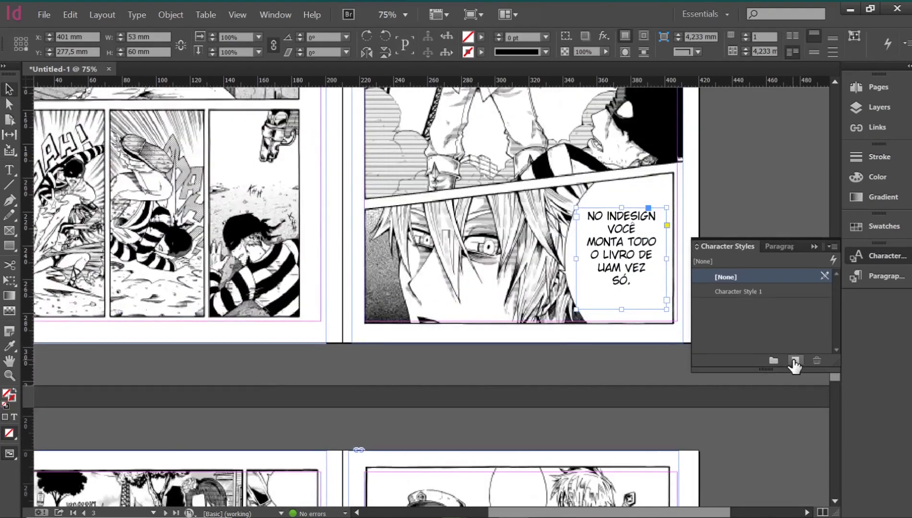
{"action": "left_click", "coordinate": [753, 290]}
{"action": "left_click", "coordinate": [753, 290]}
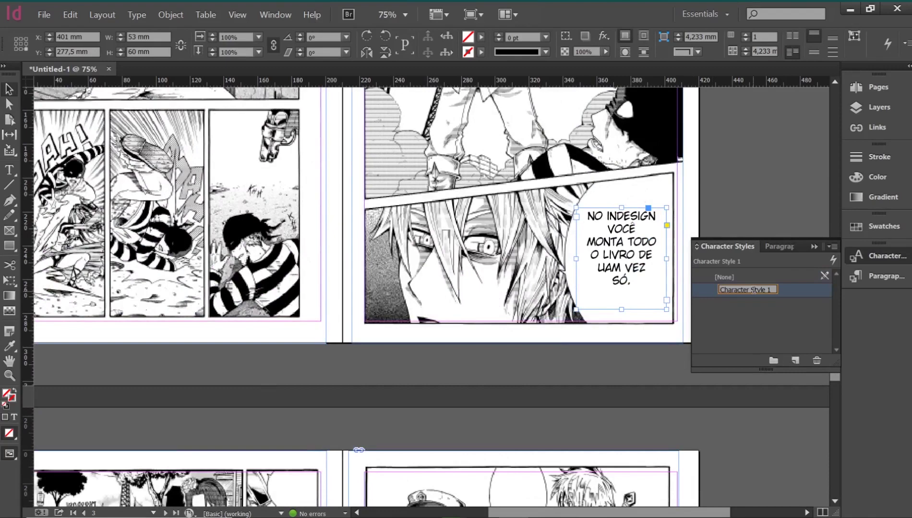
{"action": "key", "text": "Return"}
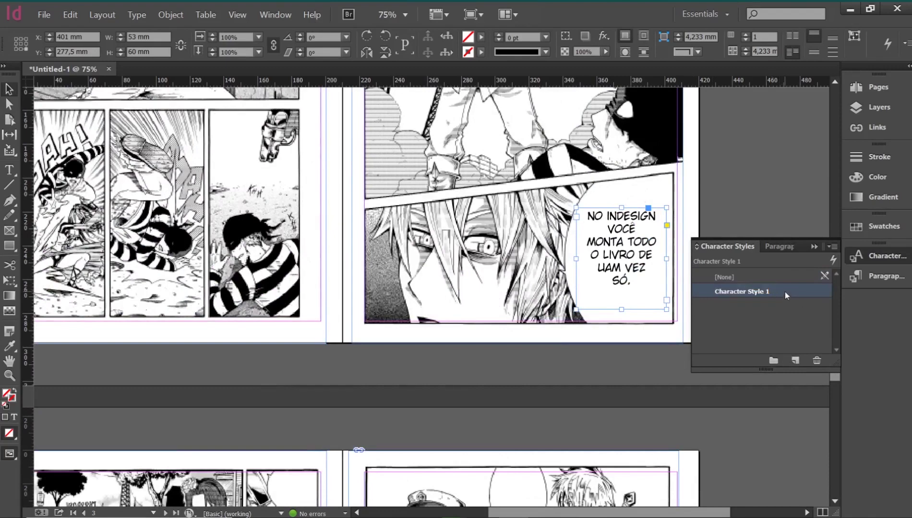
Step: Open Character Style 1's options and review its Wild Words Roman BR font settings
{"action": "right_click", "coordinate": [786, 294]}
{"action": "left_click", "coordinate": [815, 299]}
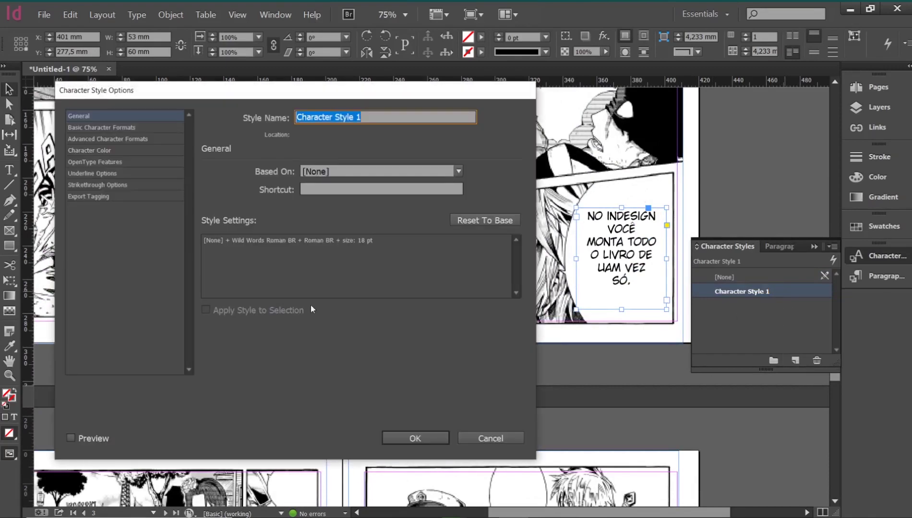
{"action": "mouse_move", "coordinate": [335, 97]}
{"action": "left_mouse_down"}
{"action": "mouse_move", "coordinate": [465, 105]}
{"action": "mouse_move", "coordinate": [493, 128]}
{"action": "mouse_move", "coordinate": [476, 127]}
{"action": "left_mouse_up"}
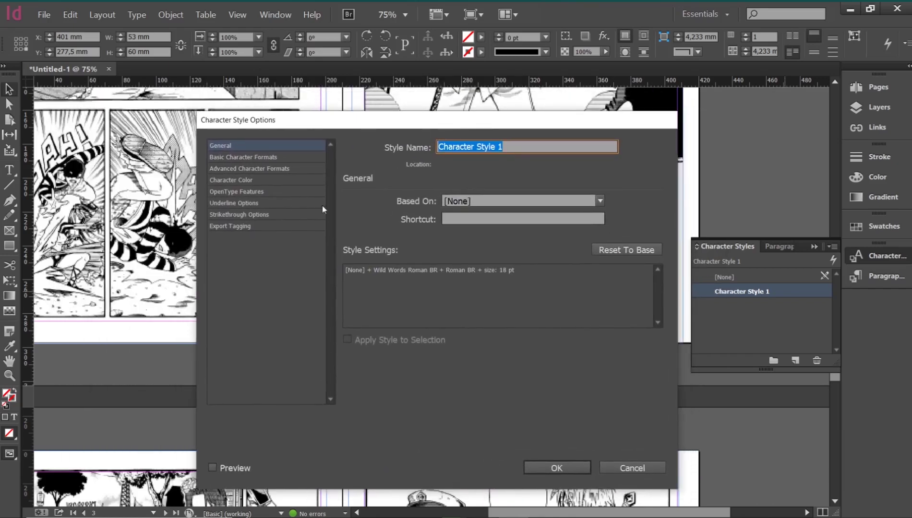
{"action": "left_click", "coordinate": [250, 161]}
{"action": "left_click", "coordinate": [497, 212]}
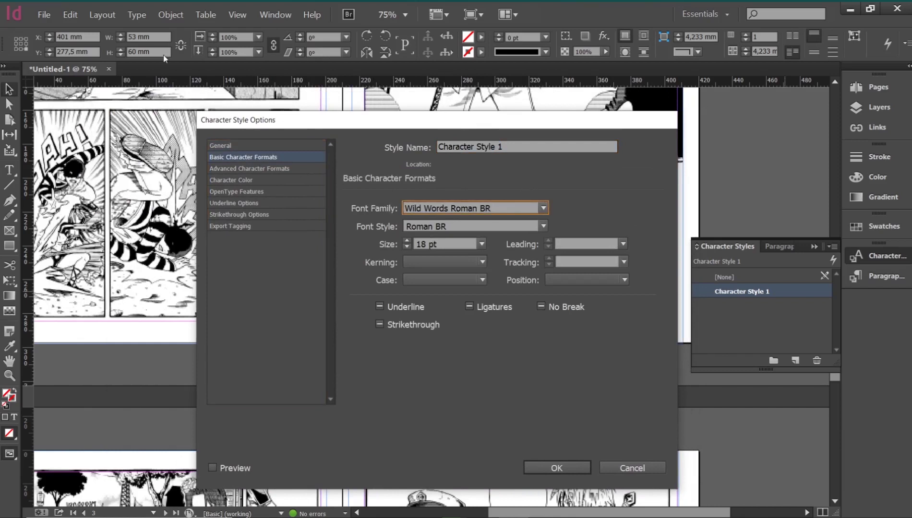
{"action": "key", "text": "shift+Tab"}
{"action": "left_click", "coordinate": [542, 208]}
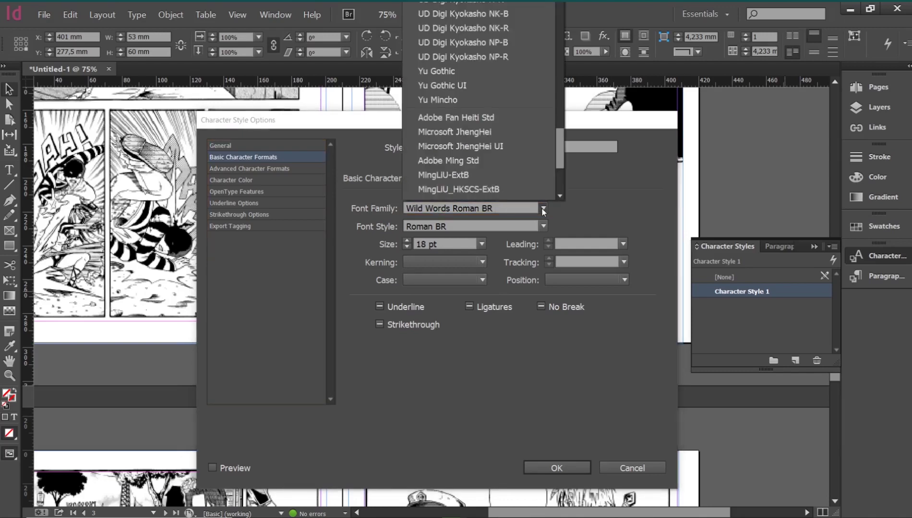
{"action": "left_click", "coordinate": [542, 228]}
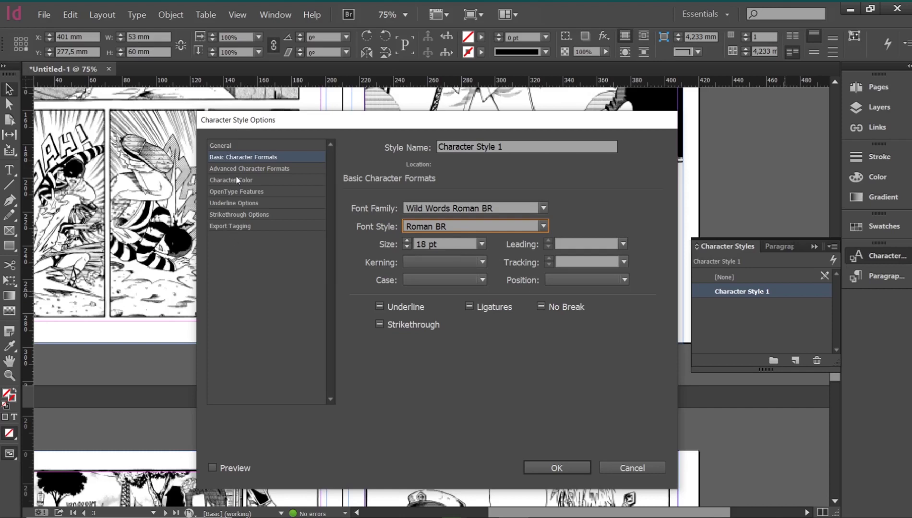
{"action": "left_click", "coordinate": [249, 225]}
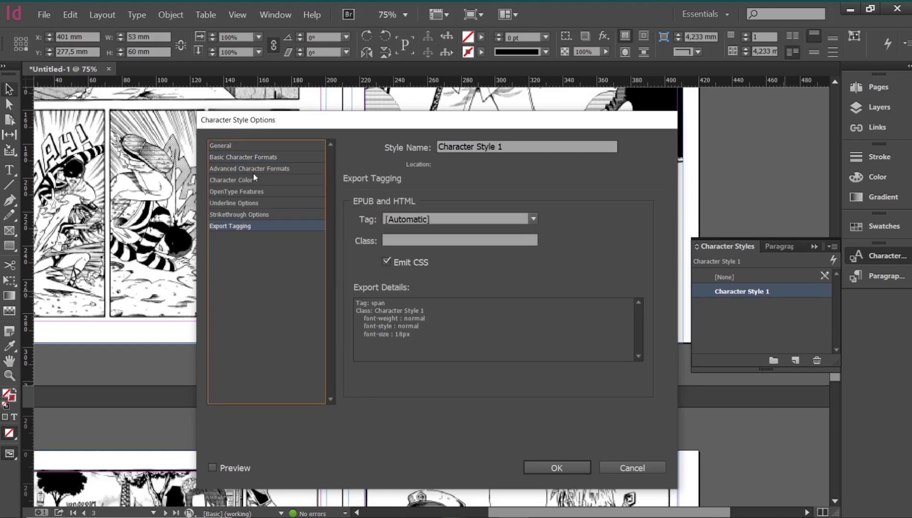
{"action": "left_click", "coordinate": [264, 168]}
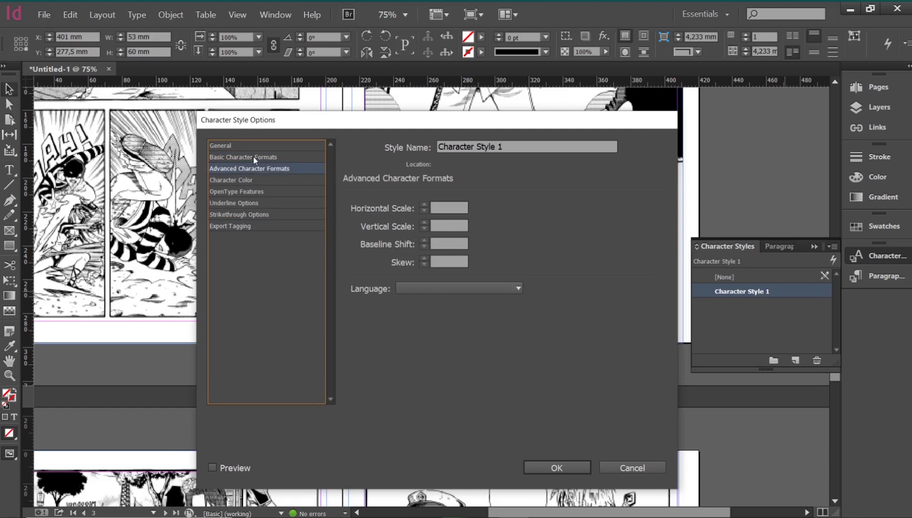
{"action": "left_click", "coordinate": [253, 155]}
{"action": "left_click", "coordinate": [516, 148]}
Step: Rename the character style to falas and confirm it
{"action": "left_click_drag", "start_coordinate": [515, 147], "coordinate": [371, 163]}
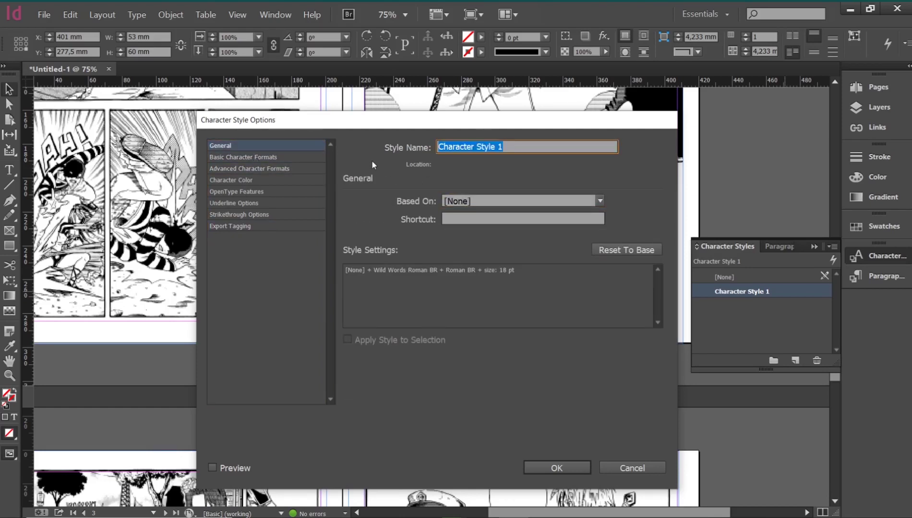
{"action": "type", "text": "falas"}
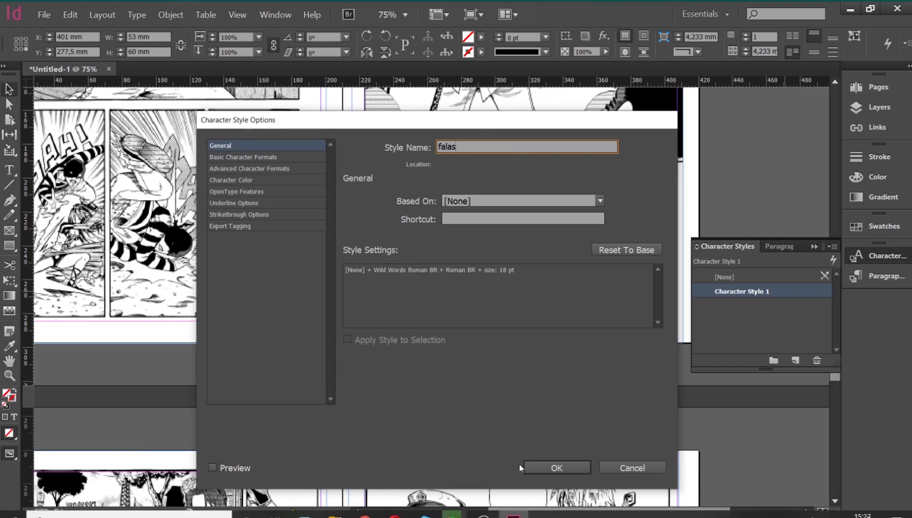
{"action": "left_click", "coordinate": [276, 158]}
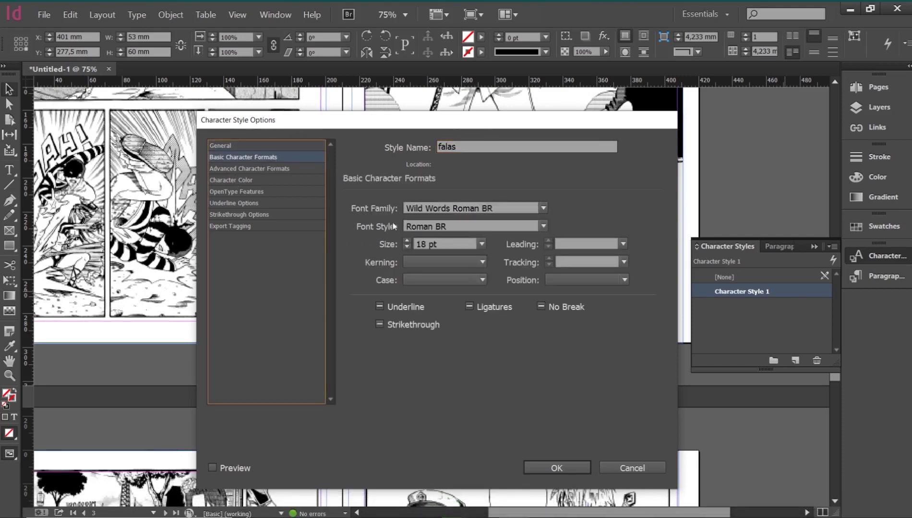
{"action": "left_click", "coordinate": [460, 264]}
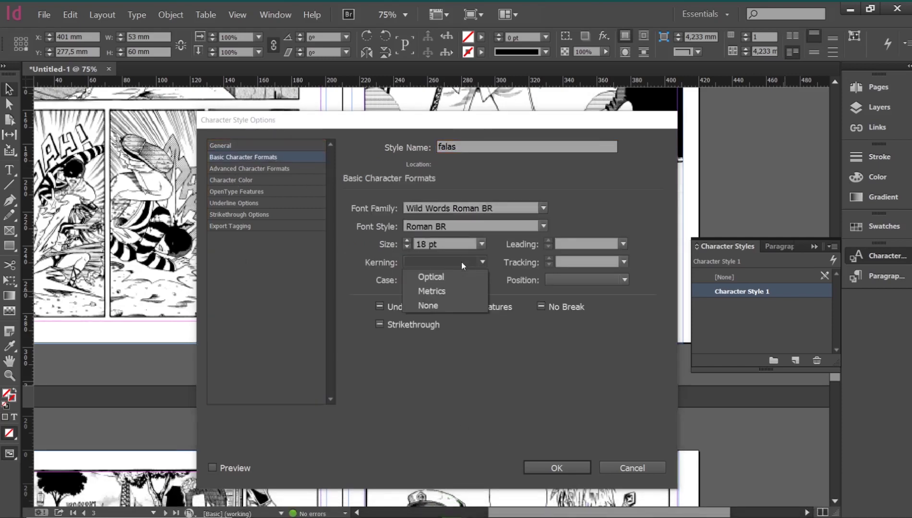
{"action": "key", "text": "Return"}
{"action": "scroll", "coordinate": [444, 281], "scroll_direction": "down", "scroll_amount": 5}
{"action": "scroll", "coordinate": [444, 281], "scroll_direction": "down", "scroll_amount": 3}
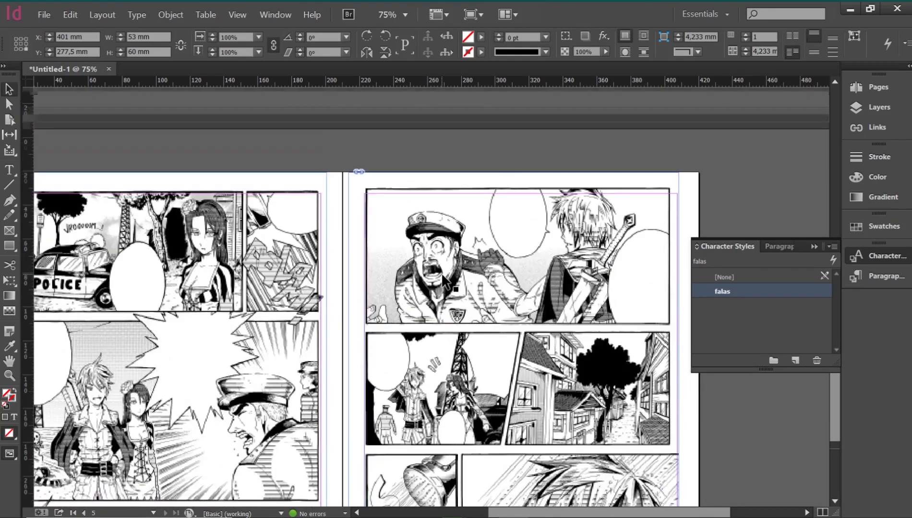
Step: Letter the AQUI and ESCREVA AS FALAS balloons and centre their text
{"action": "left_click", "coordinate": [9, 170]}
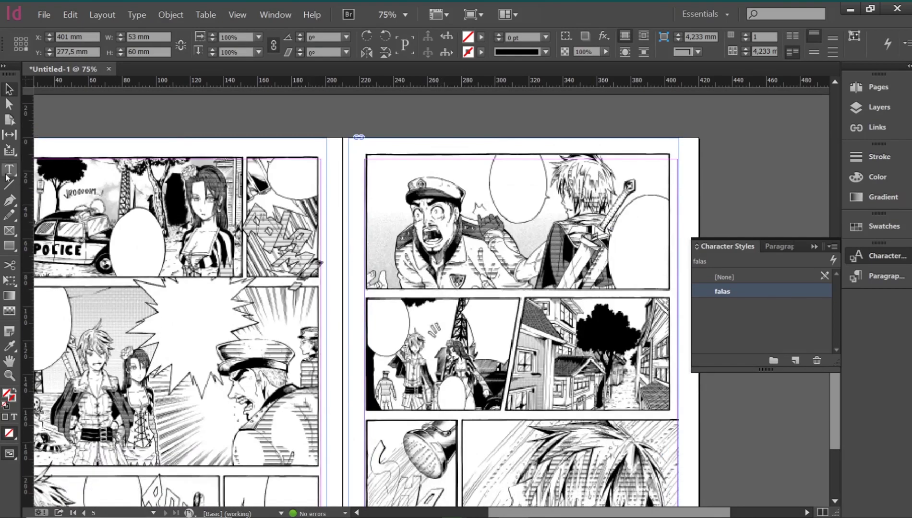
{"action": "left_click_drag", "start_coordinate": [533, 508], "coordinate": [502, 510]}
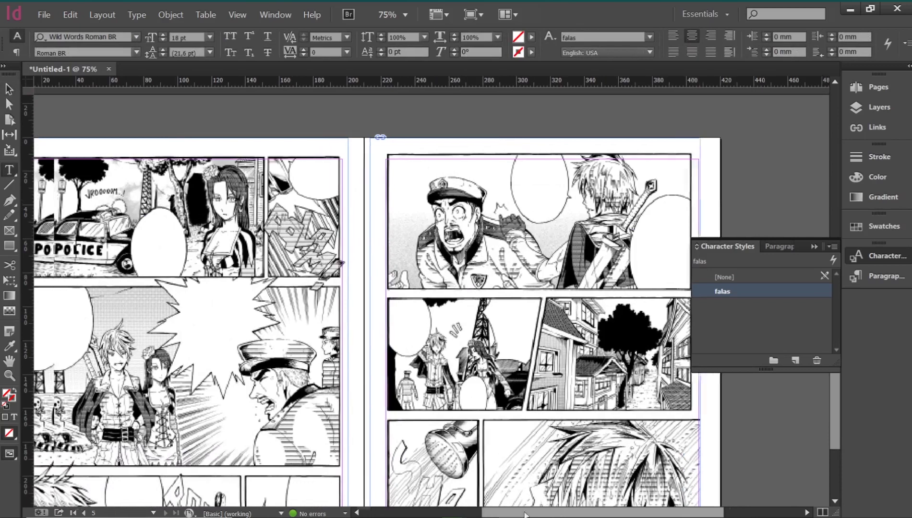
{"action": "left_click_drag", "start_coordinate": [230, 234], "coordinate": [264, 286]}
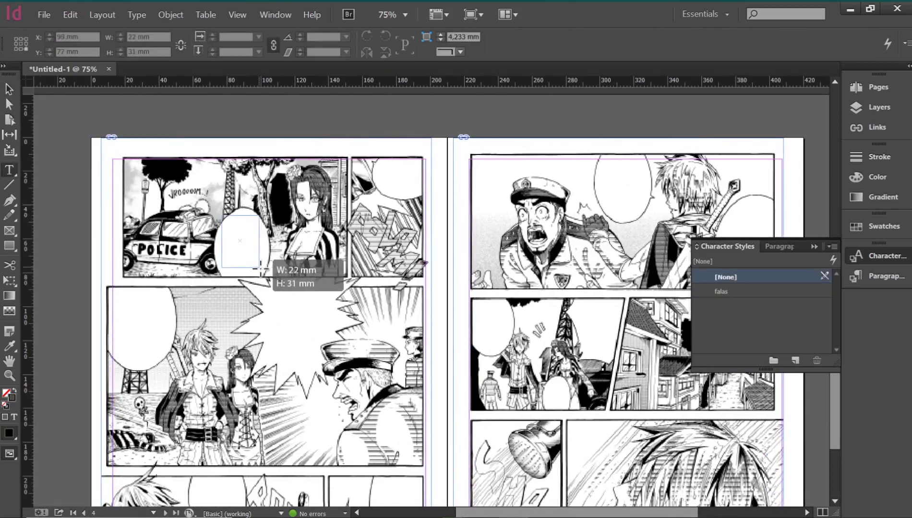
{"action": "type", "text": "ESCREVA AS FALAS"}
{"action": "scroll", "coordinate": [264, 288], "scroll_direction": "up", "scroll_amount": 2}
{"action": "type", "text": "AQUI"}
{"action": "mouse_move", "coordinate": [158, 390]}
{"action": "left_mouse_down"}
{"action": "mouse_move", "coordinate": [127, 412]}
{"action": "mouse_move", "coordinate": [113, 394]}
{"action": "left_mouse_up"}
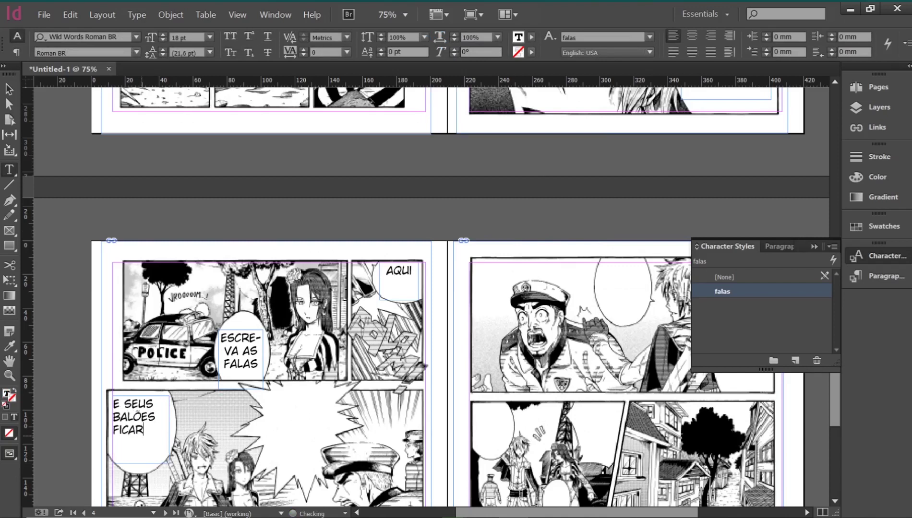
{"action": "left_click", "coordinate": [692, 36]}
Step: Add centred O QUÊ?! SÉRIO?! dialogue and move its frame lower into the spiky balloon
{"action": "left_click_drag", "start_coordinate": [269, 390], "coordinate": [325, 463]}
{"action": "type", "text": "O"}
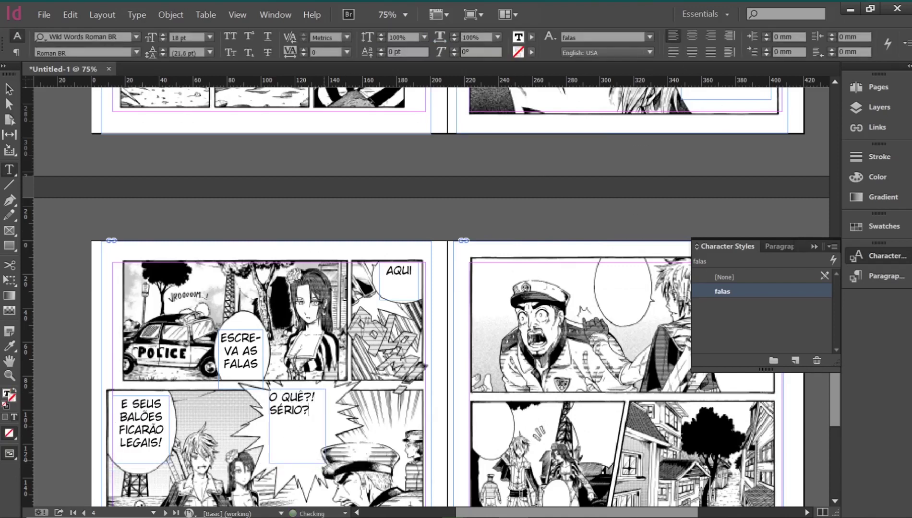
{"action": "key", "text": "ctrl+a"}
{"action": "left_click", "coordinate": [692, 36]}
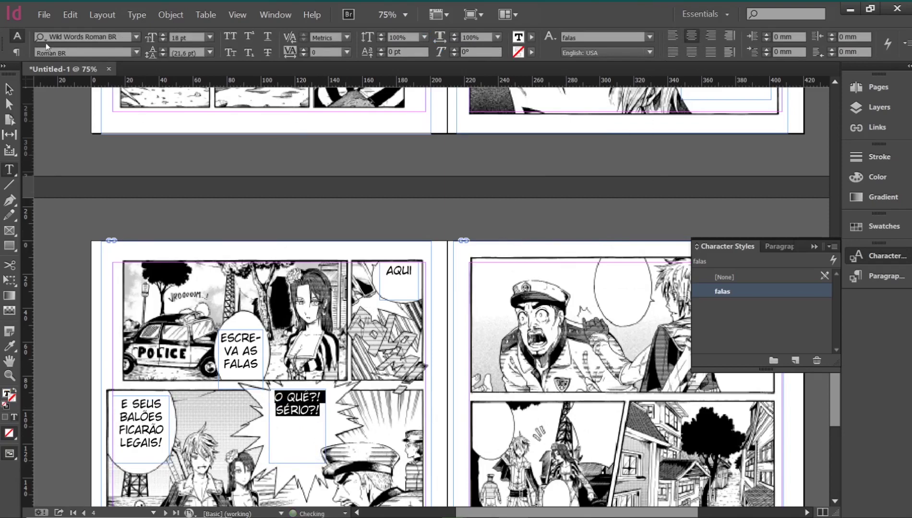
{"action": "key", "text": "Escape"}
{"action": "left_click_drag", "start_coordinate": [295, 445], "coordinate": [295, 445]}
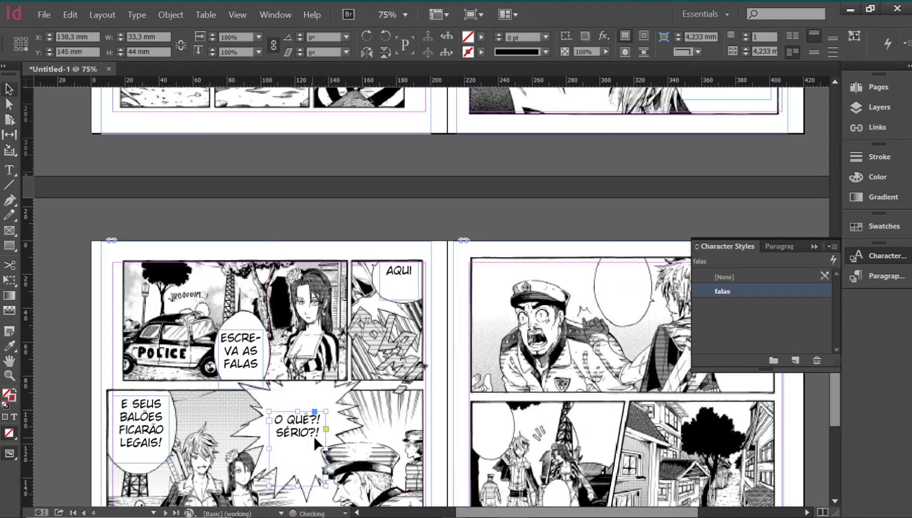
{"action": "scroll", "coordinate": [462, 383], "scroll_direction": "down", "scroll_amount": 3}
Step: Zoom out to review the manga spreads, then zoom back in on the lower spread
{"action": "scroll", "coordinate": [472, 346], "scroll_direction": "up", "scroll_amount": 2}
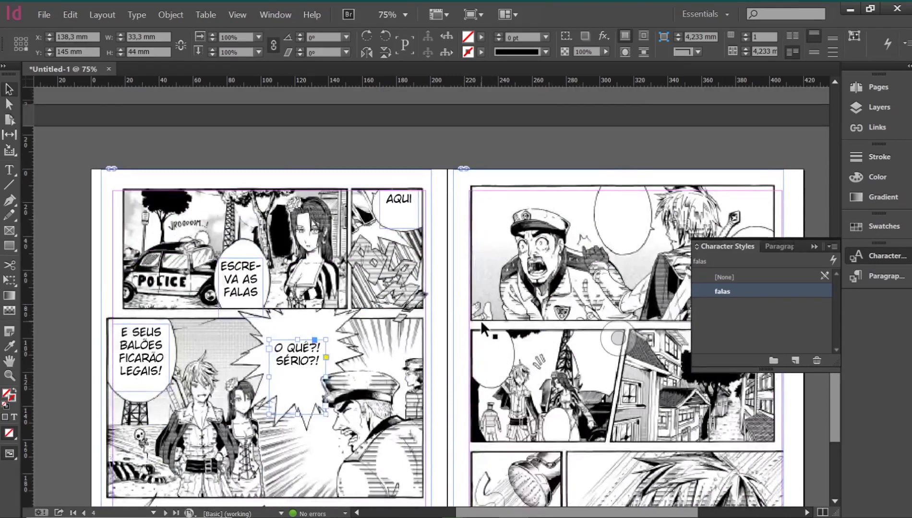
{"action": "scroll", "coordinate": [480, 319], "scroll_direction": "up", "scroll_amount": 5}
{"action": "scroll", "coordinate": [481, 327], "scroll_direction": "down", "scroll_amount": 3}
{"action": "scroll", "coordinate": [482, 326], "scroll_direction": "down", "scroll_amount": 2}
{"action": "scroll", "coordinate": [482, 327], "scroll_direction": "down", "scroll_amount": 1}
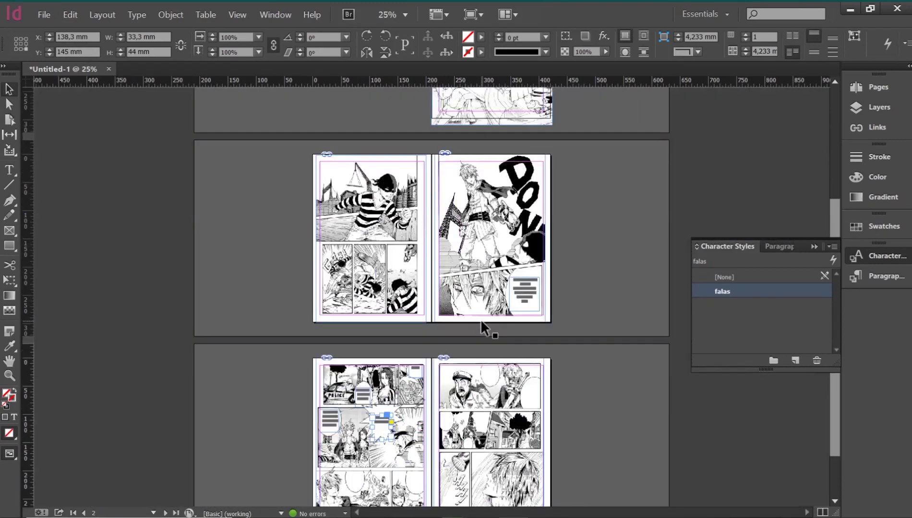
{"action": "scroll", "coordinate": [481, 326], "scroll_direction": "up", "scroll_amount": 2}
{"action": "scroll", "coordinate": [481, 323], "scroll_direction": "down", "scroll_amount": 2}
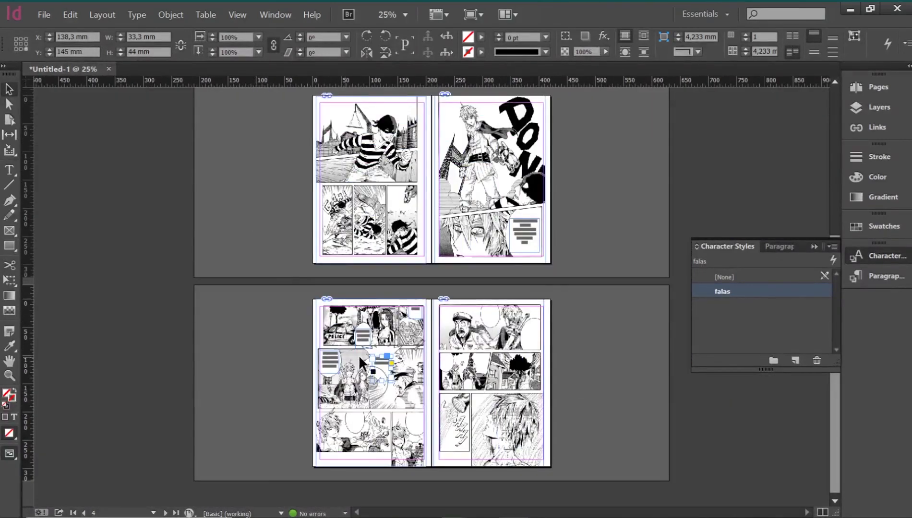
{"action": "left_click", "coordinate": [296, 386]}
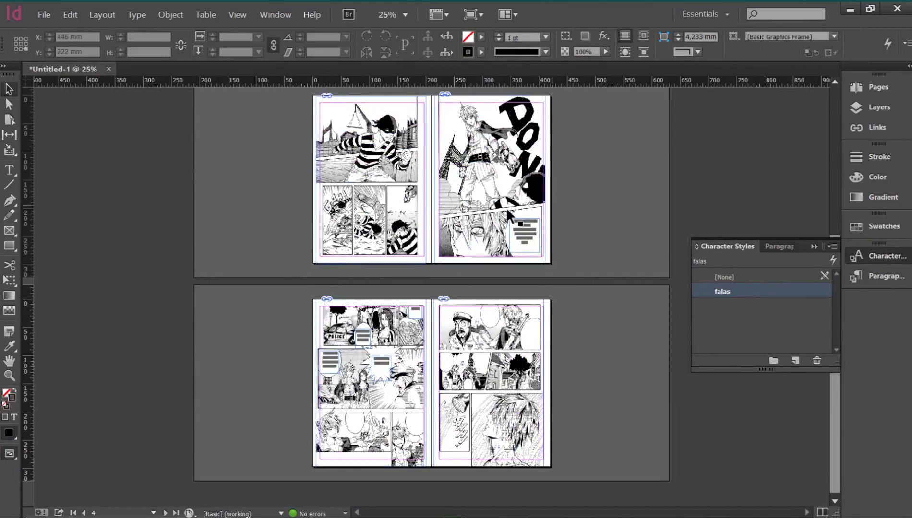
{"action": "key", "text": "ctrl+equal"}
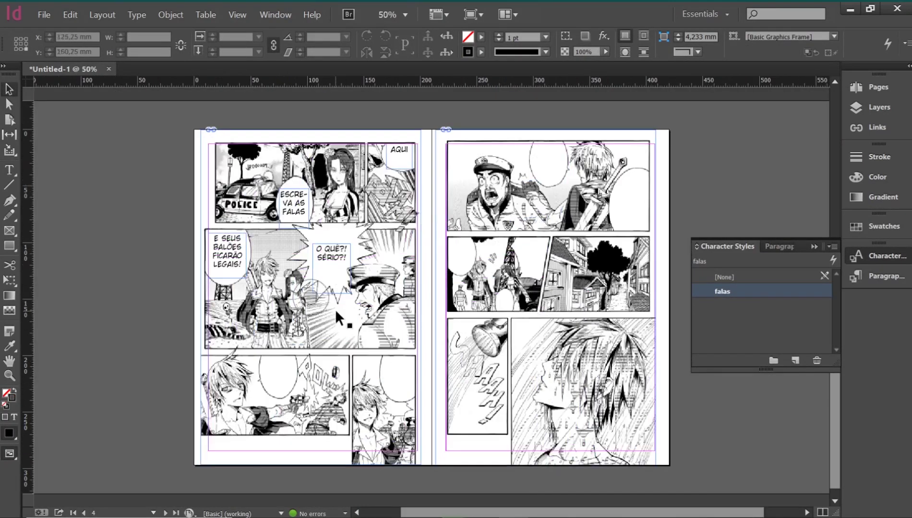
{"action": "scroll", "coordinate": [335, 309], "scroll_direction": "up", "scroll_amount": 3}
{"action": "scroll", "coordinate": [336, 312], "scroll_direction": "up", "scroll_amount": 3}
{"action": "scroll", "coordinate": [399, 295], "scroll_direction": "down", "scroll_amount": 7}
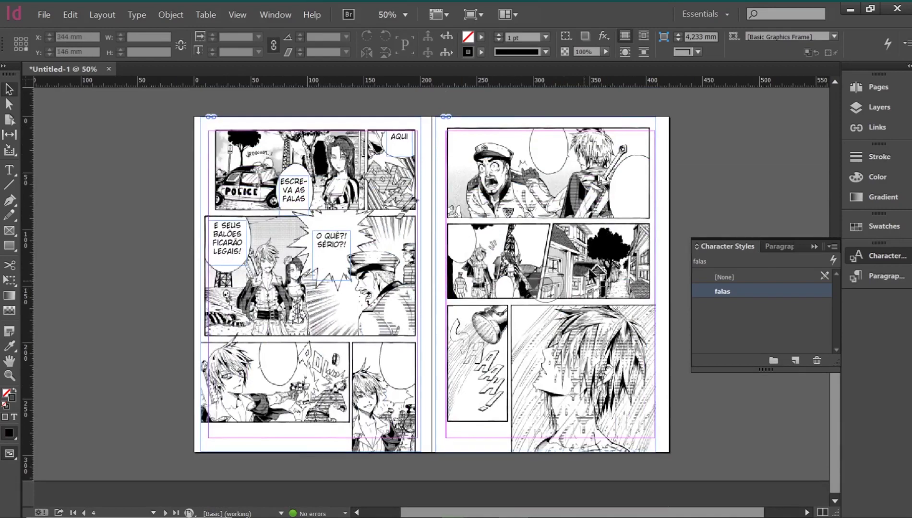
Step: Reopen the Character Styles list and open the falas style's settings
{"action": "left_click", "coordinate": [406, 143]}
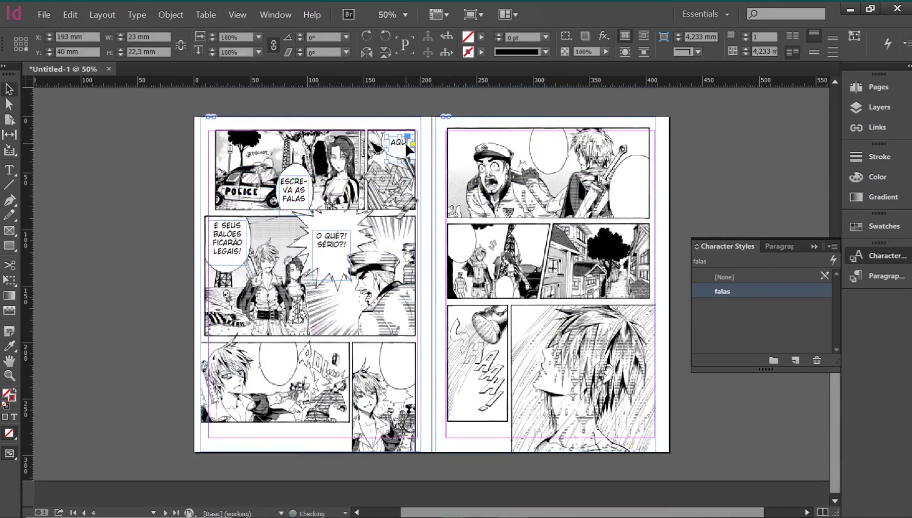
{"action": "left_click", "coordinate": [879, 87]}
{"action": "scroll", "coordinate": [603, 328], "scroll_direction": "up", "scroll_amount": 5}
{"action": "scroll", "coordinate": [604, 328], "scroll_direction": "down", "scroll_amount": 5}
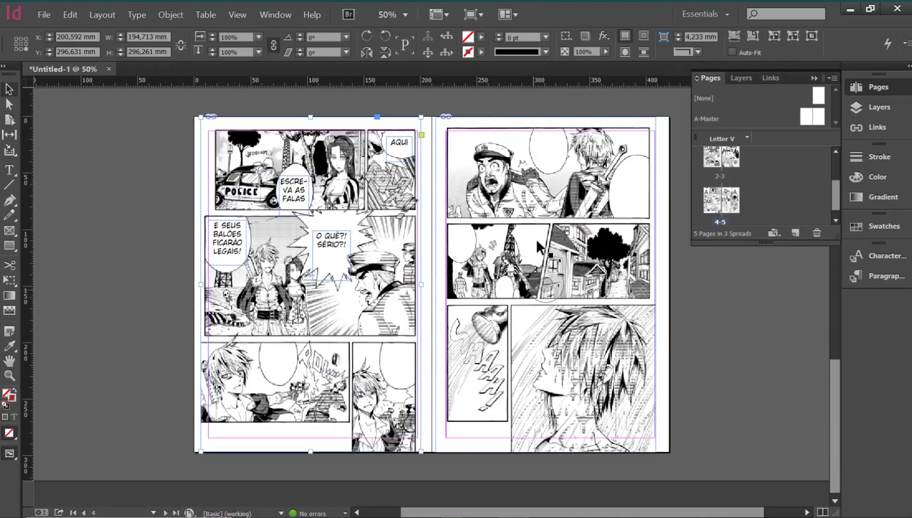
{"action": "scroll", "coordinate": [679, 235], "scroll_direction": "up", "scroll_amount": 3}
{"action": "scroll", "coordinate": [782, 141], "scroll_direction": "up", "scroll_amount": 2}
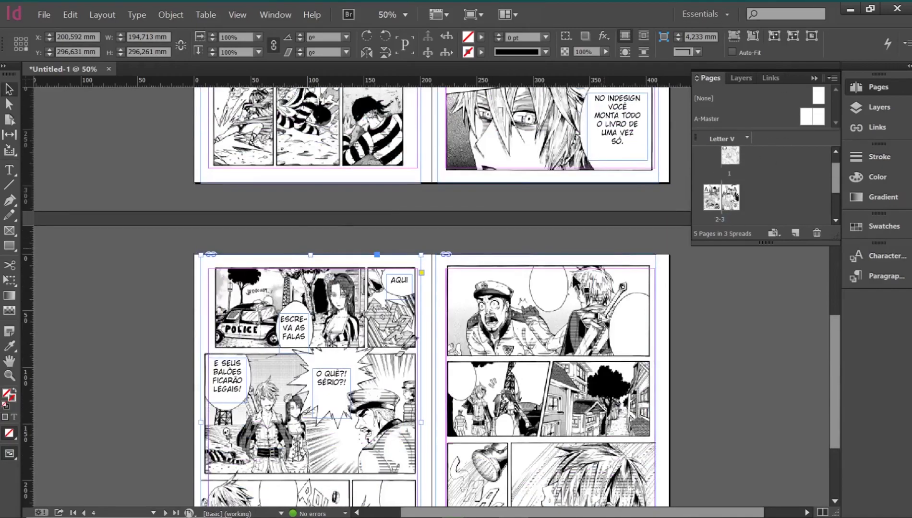
{"action": "scroll", "coordinate": [686, 290], "scroll_direction": "up", "scroll_amount": 3}
{"action": "scroll", "coordinate": [686, 291], "scroll_direction": "up", "scroll_amount": 1}
{"action": "scroll", "coordinate": [686, 290], "scroll_direction": "up", "scroll_amount": 1}
{"action": "left_click", "coordinate": [879, 256]}
{"action": "scroll", "coordinate": [529, 390], "scroll_direction": "down", "scroll_amount": 3}
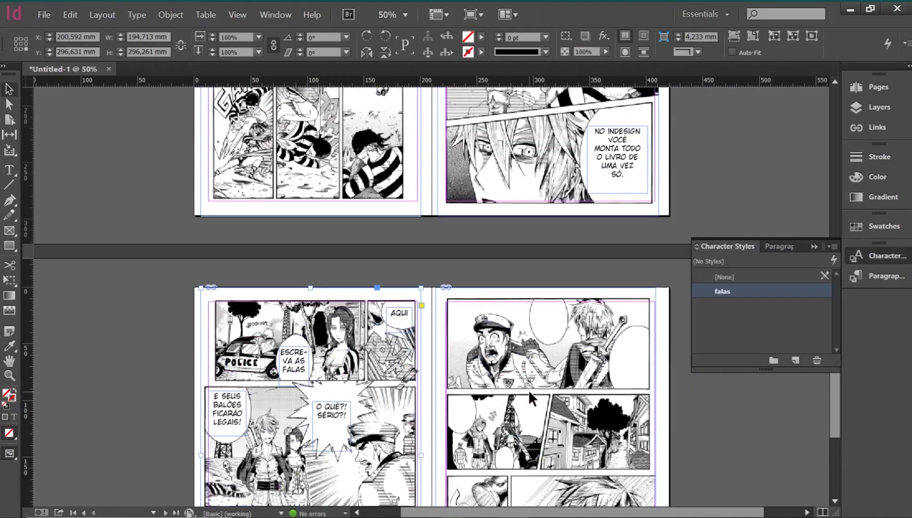
{"action": "scroll", "coordinate": [529, 391], "scroll_direction": "down", "scroll_amount": 2}
{"action": "double_click", "coordinate": [745, 293]}
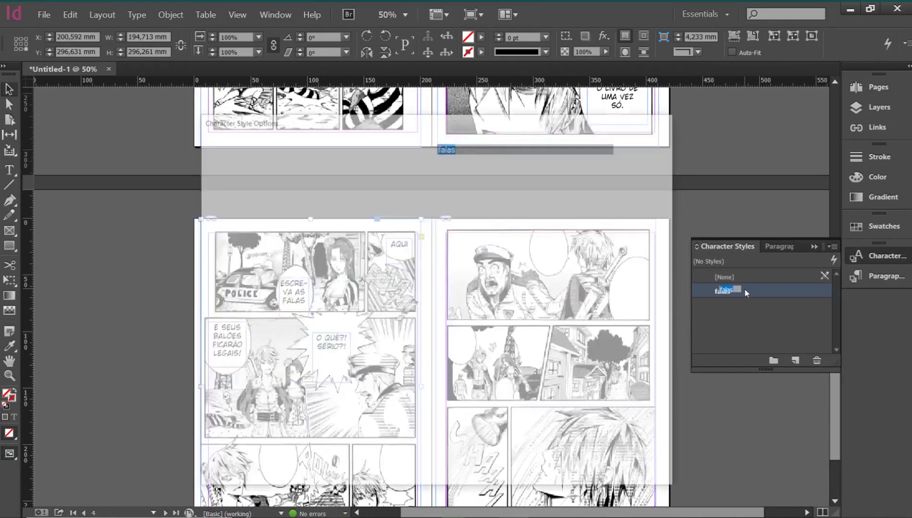
Step: Replace the falas style's Wild Words Roman BR font family with Komika Hand
{"action": "left_click_drag", "start_coordinate": [469, 126], "coordinate": [663, 132]}
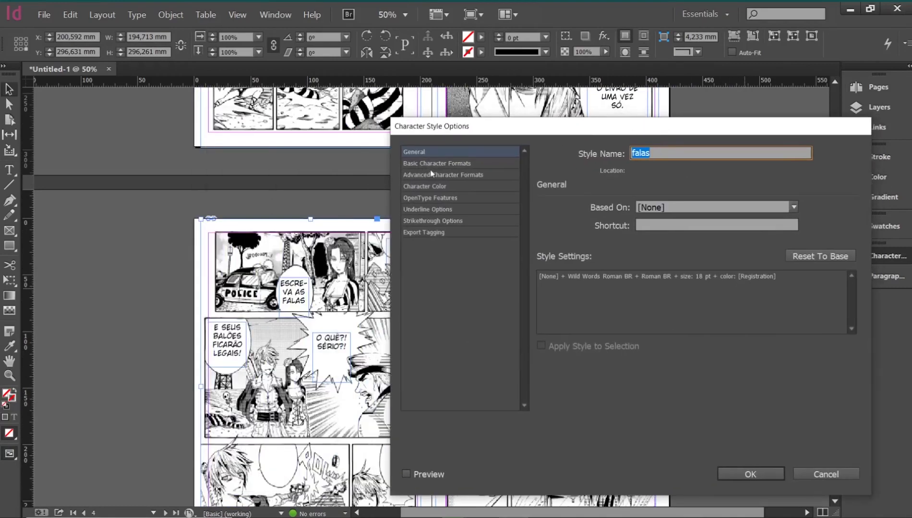
{"action": "left_click", "coordinate": [445, 164]}
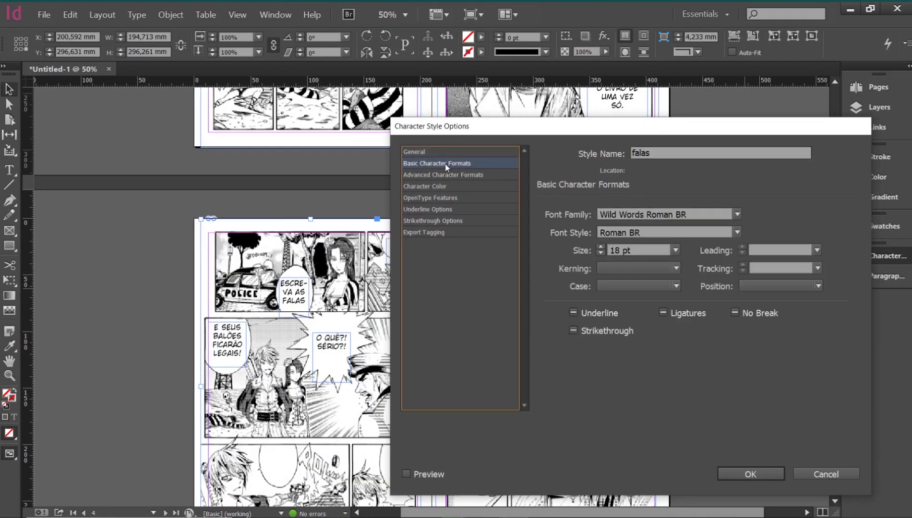
{"action": "left_click", "coordinate": [737, 215]}
{"action": "left_click", "coordinate": [704, 214]}
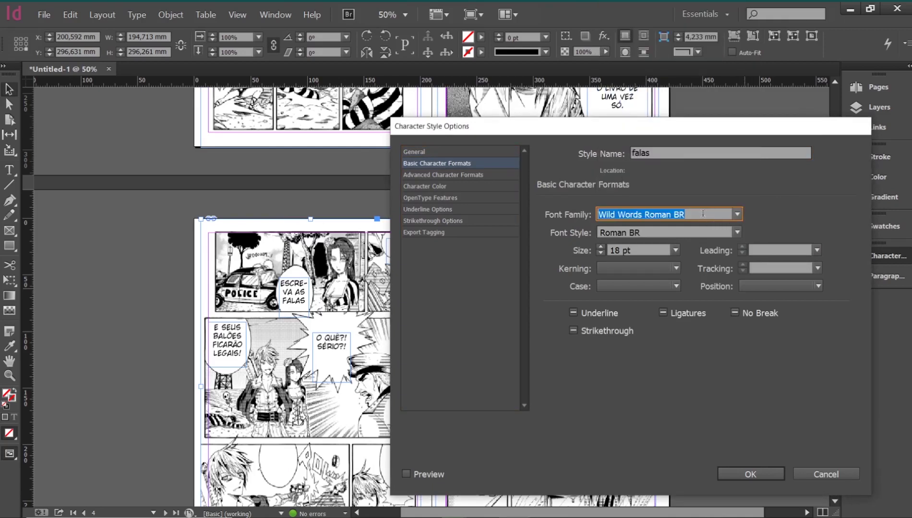
{"action": "type", "text": "Komika Hand"}
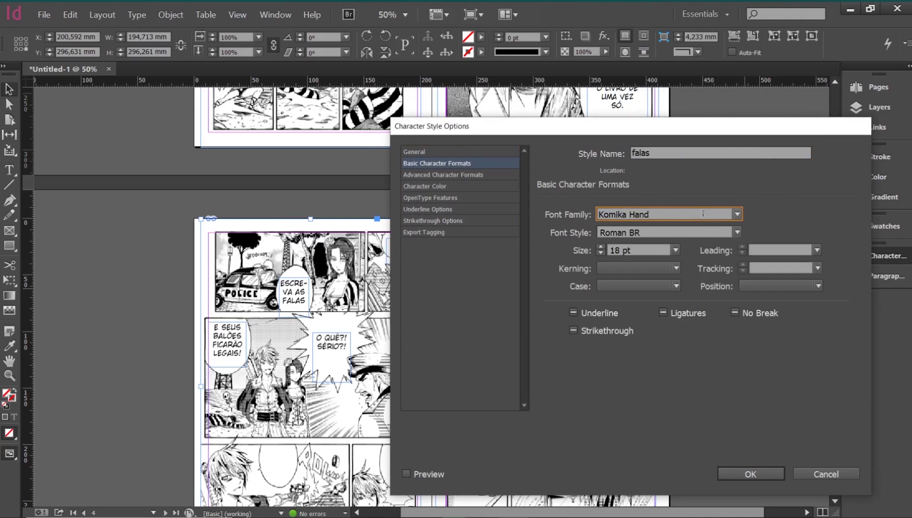
{"action": "left_click", "coordinate": [751, 474]}
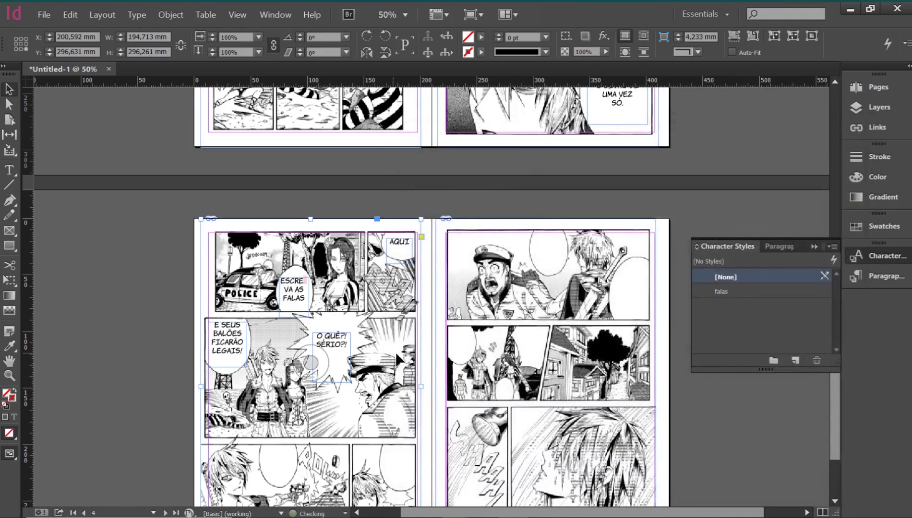
{"action": "scroll", "coordinate": [547, 324], "scroll_direction": "up", "scroll_amount": 5}
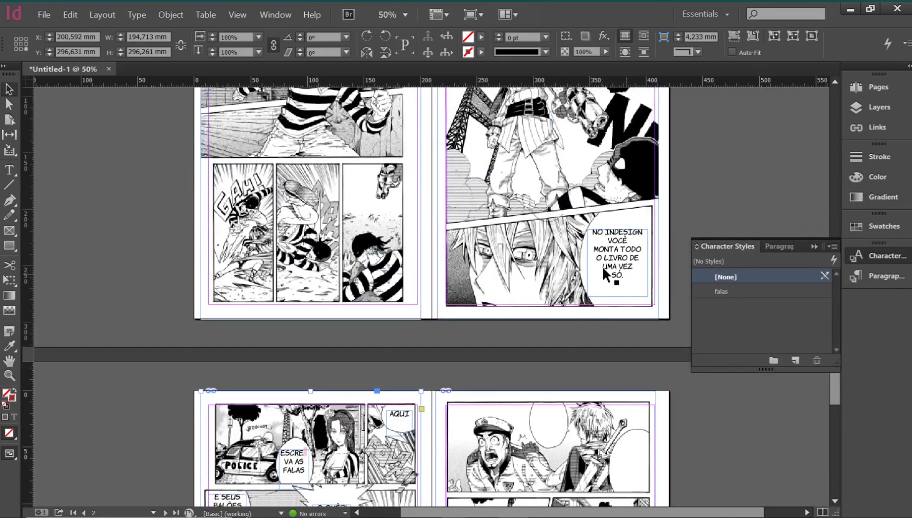
Step: Scroll through the spreads to check the Komika Hand lettering, ending on pages 2–3
{"action": "scroll", "coordinate": [601, 268], "scroll_direction": "down", "scroll_amount": 4}
{"action": "left_click", "coordinate": [310, 379]}
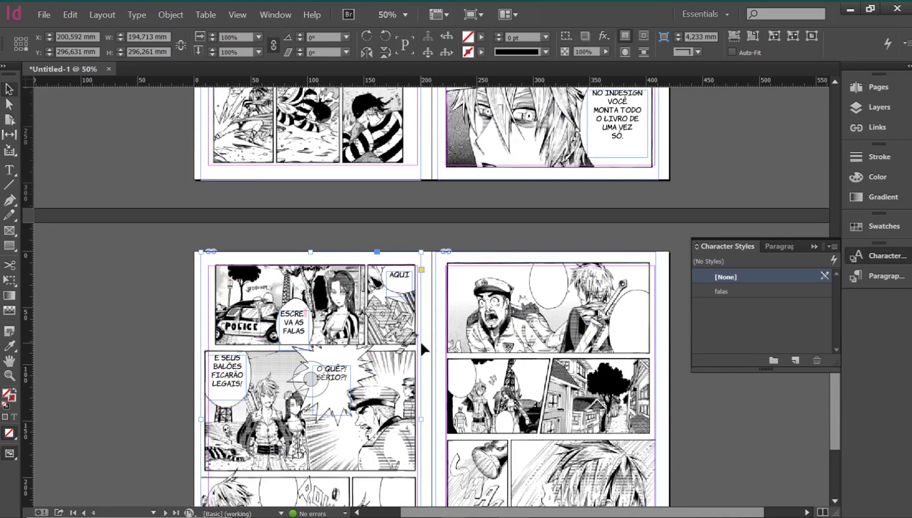
{"action": "scroll", "coordinate": [420, 342], "scroll_direction": "up", "scroll_amount": 3}
{"action": "scroll", "coordinate": [420, 342], "scroll_direction": "up", "scroll_amount": 4}
{"action": "scroll", "coordinate": [420, 341], "scroll_direction": "down", "scroll_amount": 1}
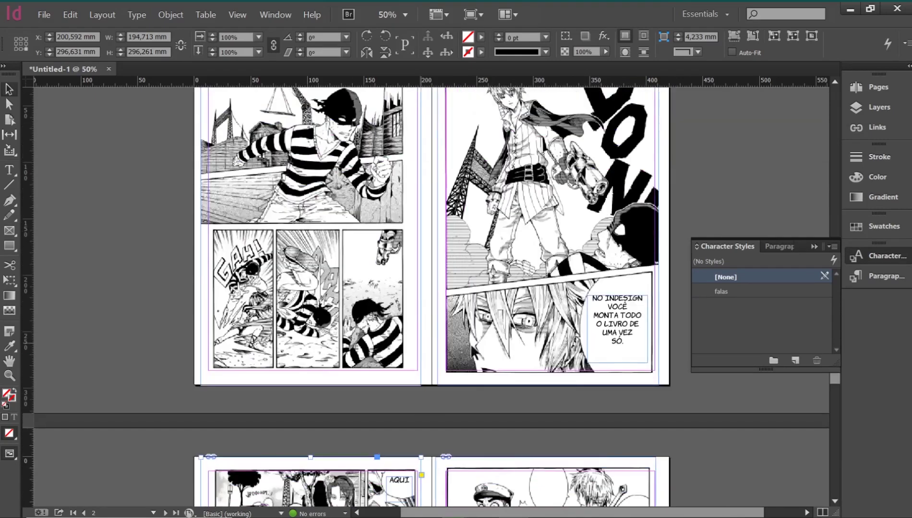
{"action": "scroll", "coordinate": [519, 338], "scroll_direction": "down", "scroll_amount": 4}
{"action": "left_click", "coordinate": [311, 396]}
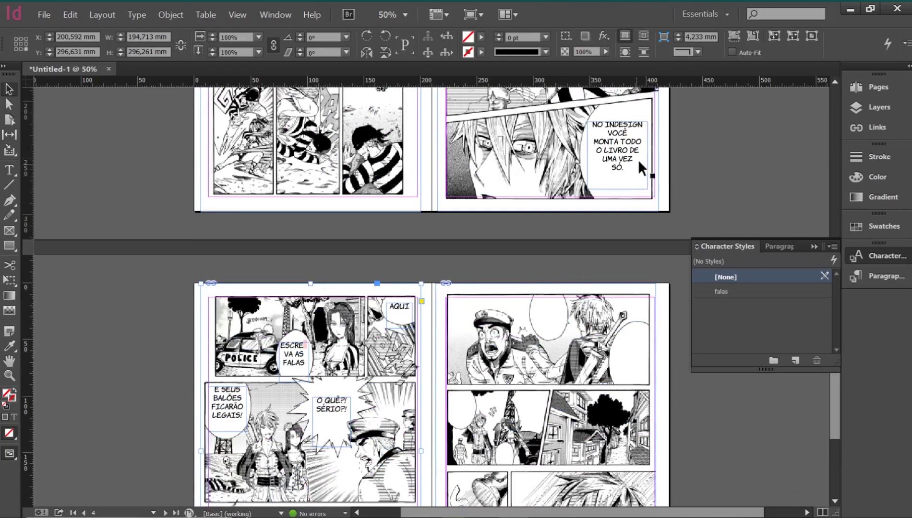
{"action": "left_click", "coordinate": [545, 395]}
{"action": "scroll", "coordinate": [477, 307], "scroll_direction": "down", "scroll_amount": 2}
{"action": "scroll", "coordinate": [478, 308], "scroll_direction": "down", "scroll_amount": 1}
{"action": "scroll", "coordinate": [477, 307], "scroll_direction": "up", "scroll_amount": 3}
{"action": "scroll", "coordinate": [478, 307], "scroll_direction": "up", "scroll_amount": 3}
{"action": "left_click", "coordinate": [549, 204]}
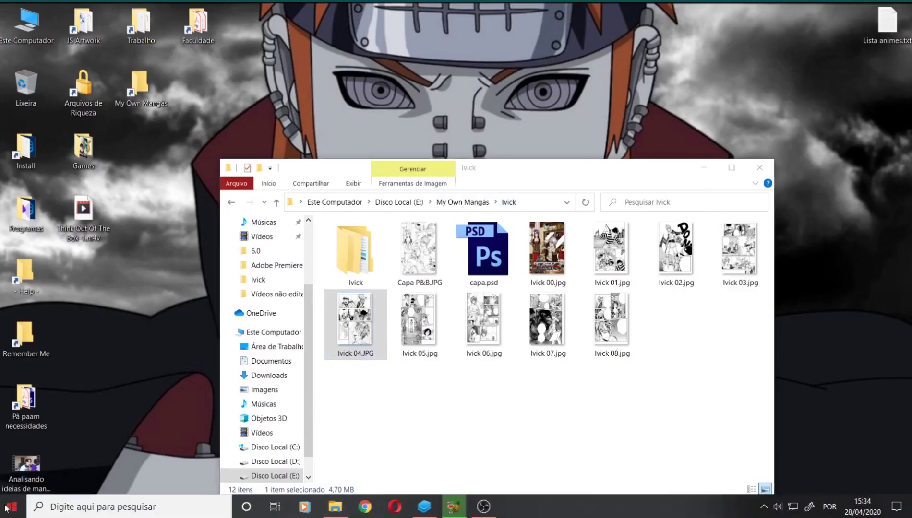
Step: Open the Start menu's programs list to launch Paint
{"action": "left_click", "coordinate": [6, 508]}
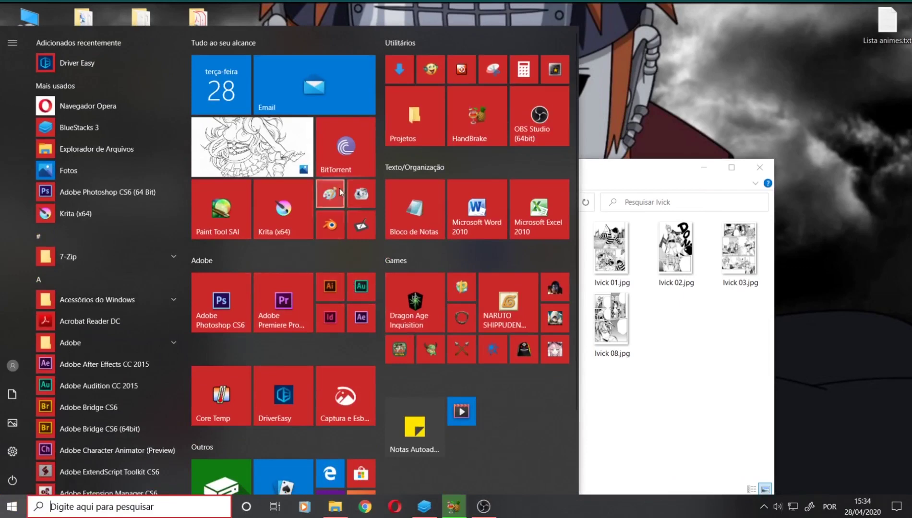
{"action": "scroll", "coordinate": [302, 140], "scroll_direction": "up", "scroll_amount": 10}
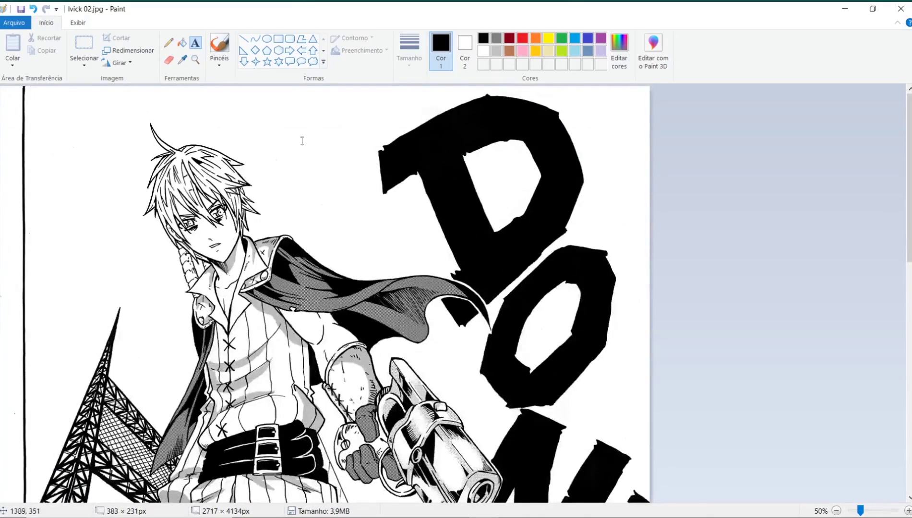
Step: Draw a text box in Ivick 02.jpg's empty balloon and type QUALQUER FALA AQUI
{"action": "scroll", "coordinate": [278, 131], "scroll_direction": "down", "scroll_amount": 2}
{"action": "scroll", "coordinate": [278, 131], "scroll_direction": "down", "scroll_amount": 10}
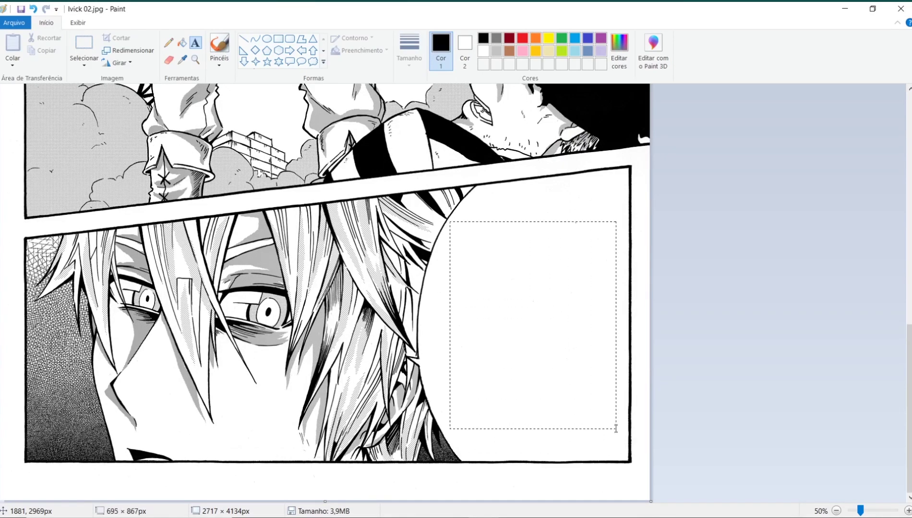
{"action": "left_click_drag", "start_coordinate": [518, 288], "coordinate": [615, 431]}
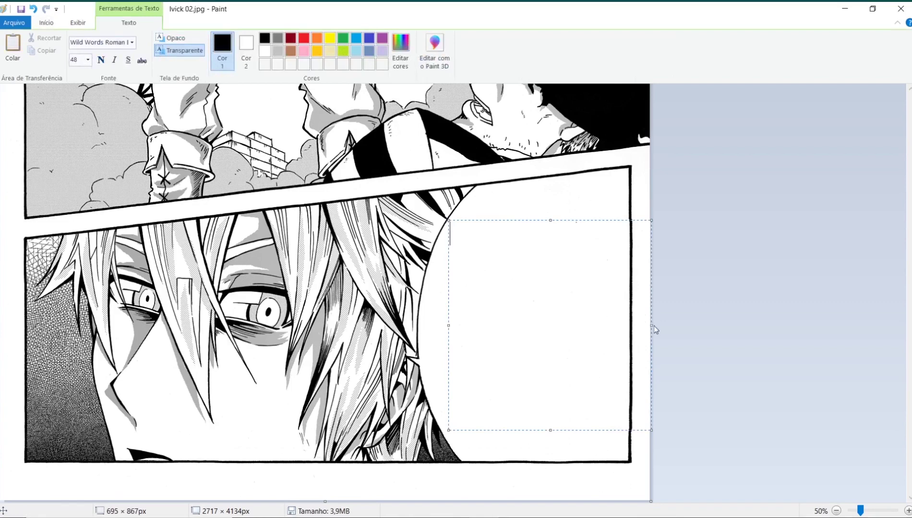
{"action": "left_click_drag", "start_coordinate": [651, 324], "coordinate": [611, 325]}
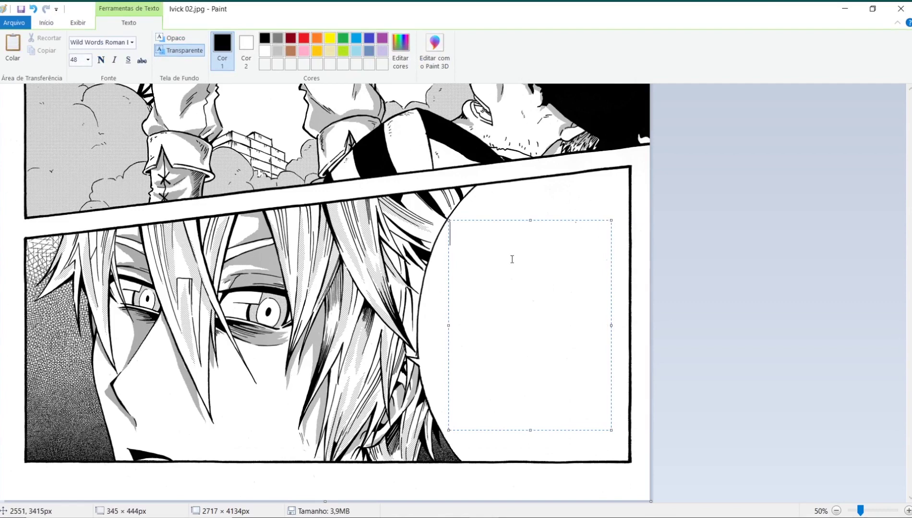
{"action": "type", "text": "DGITARQUALQUER FA"}
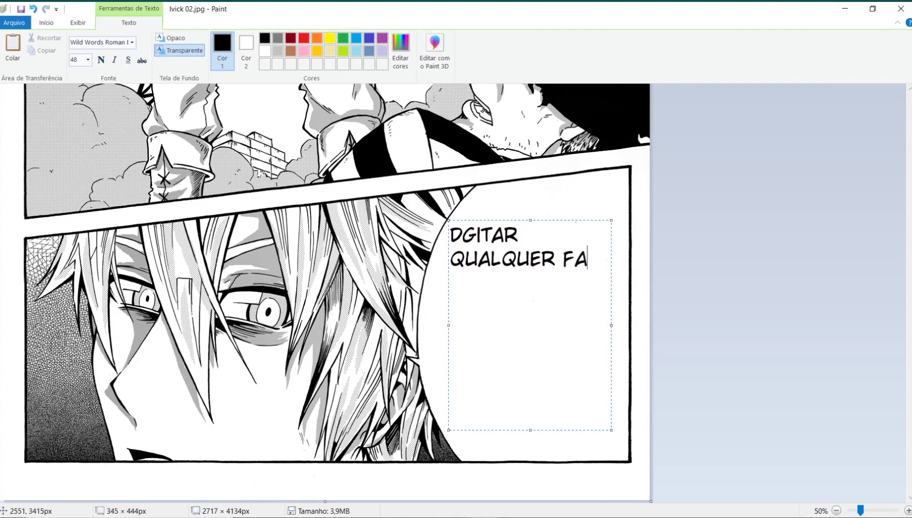
{"action": "type", "text": "LA AQUI!"}
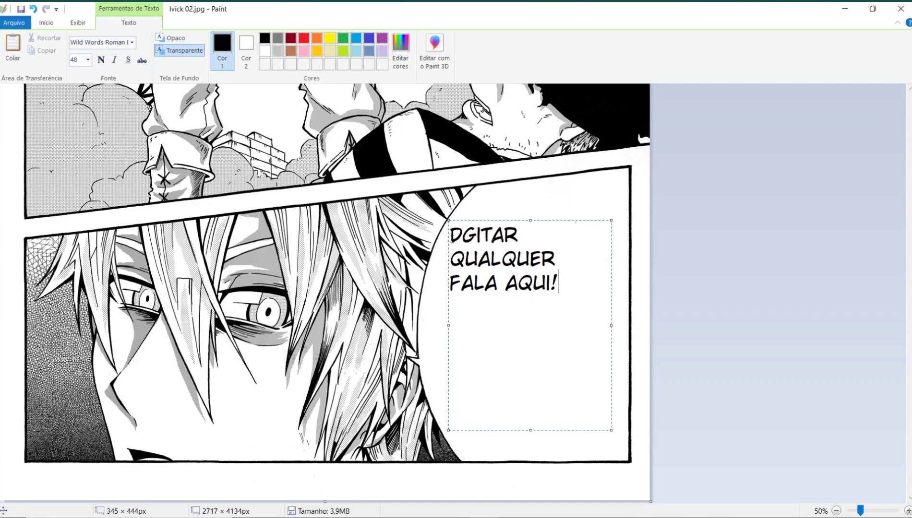
{"action": "type", "text": "I"}
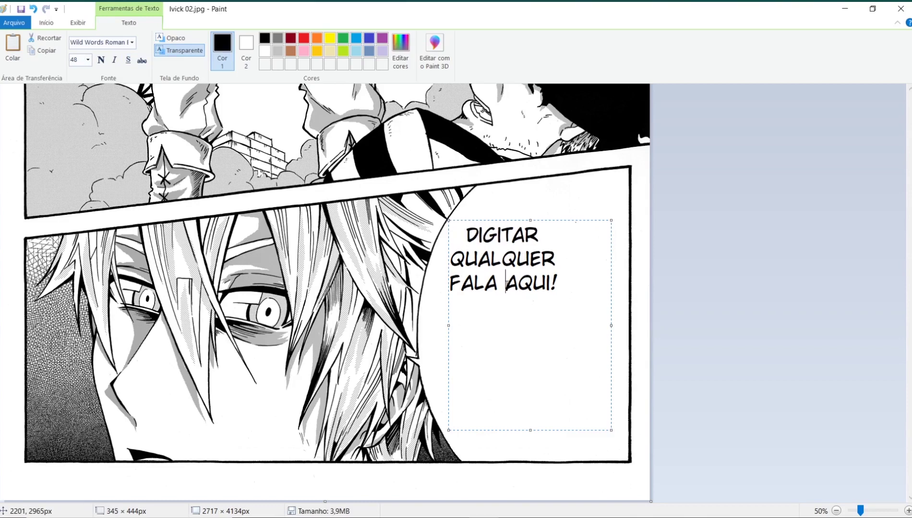
Step: Select all three lines of lettering and set the font size to 70
{"action": "left_click_drag", "start_coordinate": [558, 288], "coordinate": [442, 231]}
{"action": "left_click", "coordinate": [523, 278]}
{"action": "left_click_drag", "start_coordinate": [574, 296], "coordinate": [432, 231]}
{"action": "left_click", "coordinate": [89, 62]}
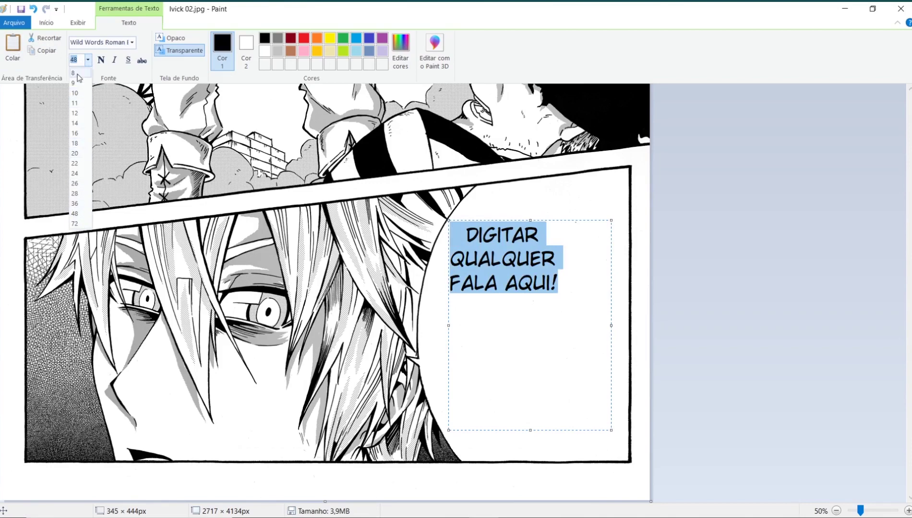
{"action": "type", "text": "60"}
{"action": "left_click", "coordinate": [74, 223]}
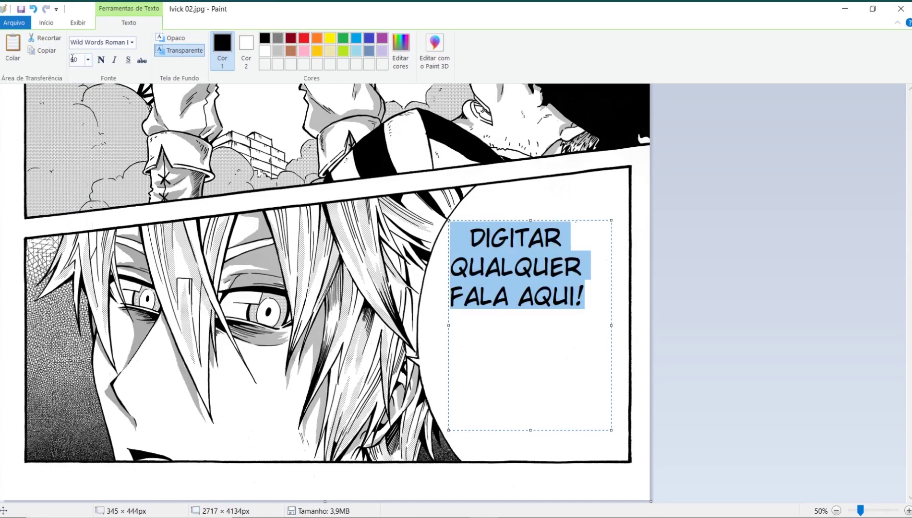
{"action": "type", "text": "70"}
{"action": "key", "text": "Return"}
Step: Move the lettering lower in the balloon and commit it to the image
{"action": "left_click_drag", "start_coordinate": [585, 430], "coordinate": [595, 464]}
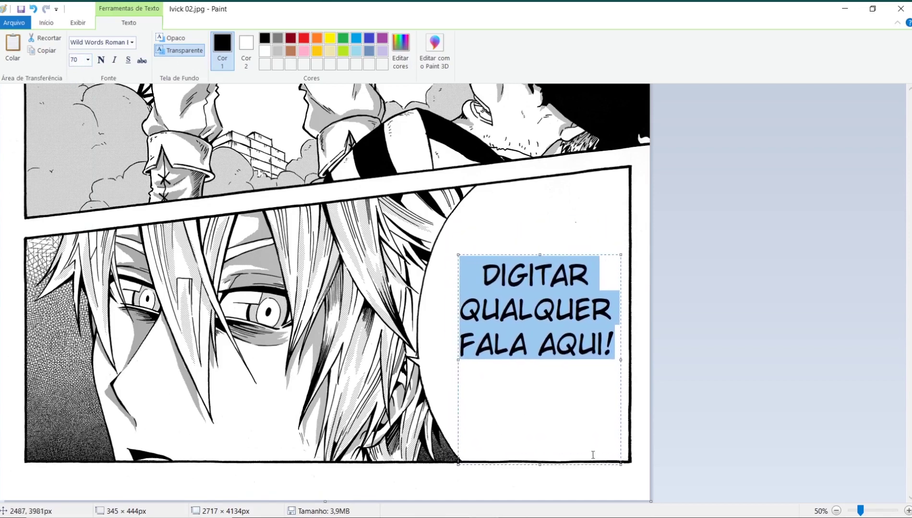
{"action": "left_click", "coordinate": [583, 408]}
{"action": "left_click", "coordinate": [549, 210]}
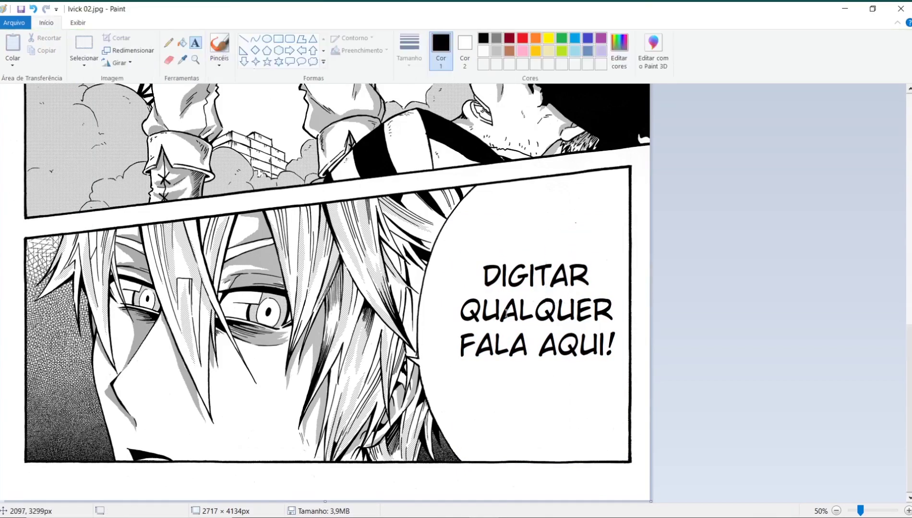
Step: Discard a stray text box and wipe the balloon lettering away with the Eraser
{"action": "left_click", "coordinate": [521, 311]}
{"action": "left_click", "coordinate": [481, 408]}
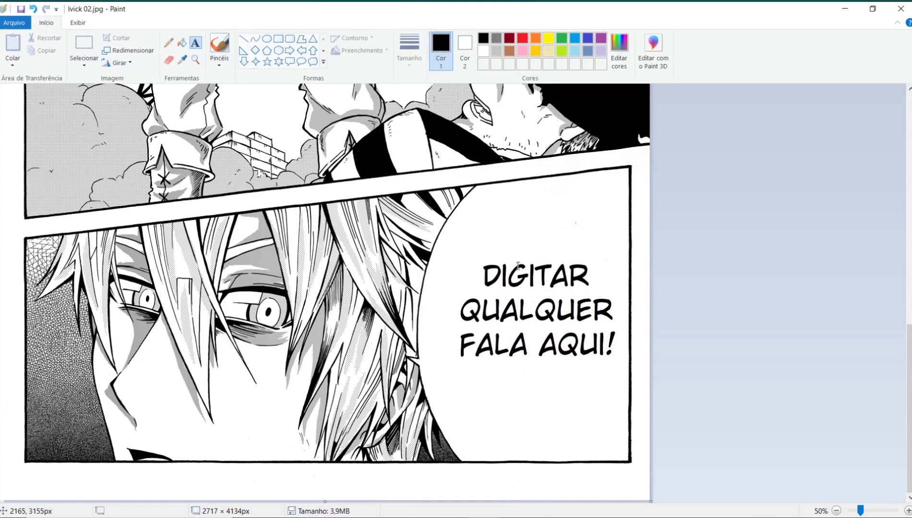
{"action": "left_click", "coordinate": [168, 60]}
{"action": "left_click_drag", "start_coordinate": [514, 268], "coordinate": [490, 285]}
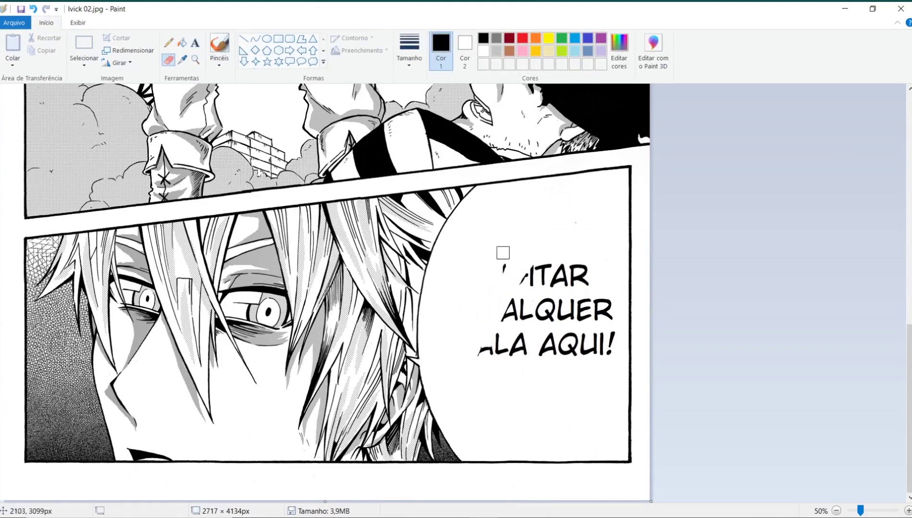
{"action": "left_click_drag", "start_coordinate": [509, 274], "coordinate": [491, 355]}
{"action": "left_click_drag", "start_coordinate": [536, 311], "coordinate": [605, 290]}
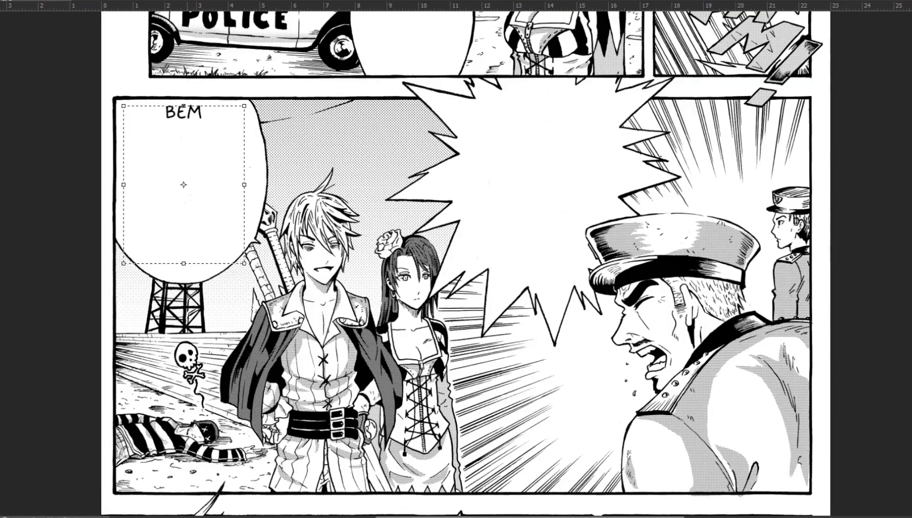
Step: Replace the left balloon text with the OLÁ POLICIAL dialogue, removing hyphens and widening the box
{"action": "key", "text": "ctrl+a"}
{"action": "type", "text": "OLÁ"}
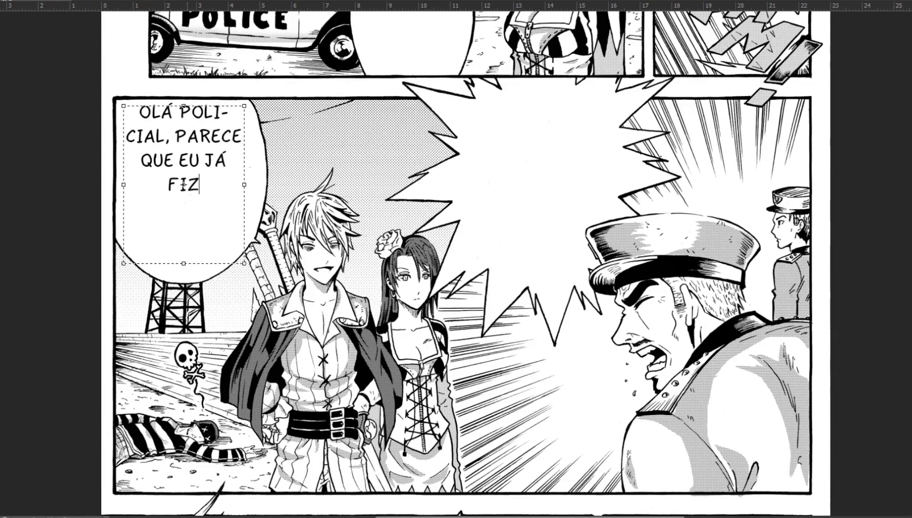
{"action": "key", "text": "BackSpace"}
{"action": "left_click", "coordinate": [179, 111]}
{"action": "key", "text": "BackSpace"}
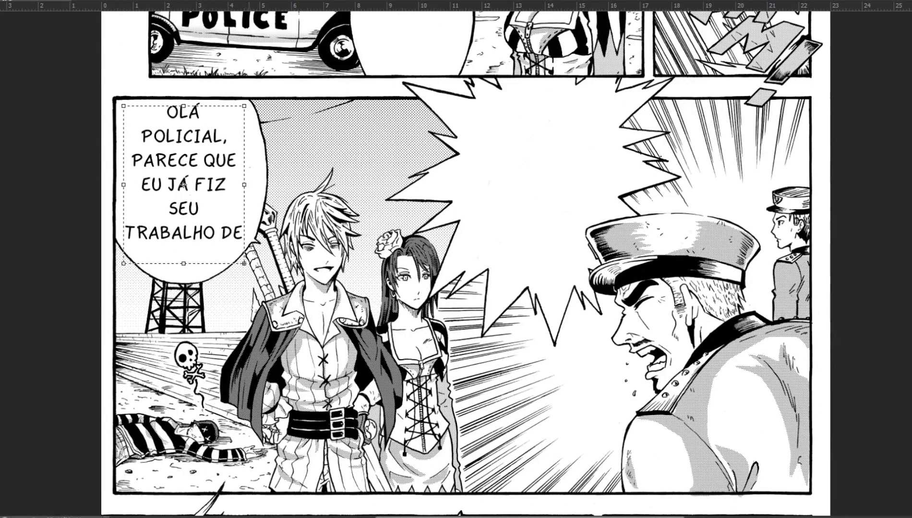
{"action": "left_click_drag", "start_coordinate": [244, 184], "coordinate": [255, 184]}
{"action": "key", "text": "Return"}
{"action": "left_click_drag", "start_coordinate": [190, 184], "coordinate": [184, 190]}
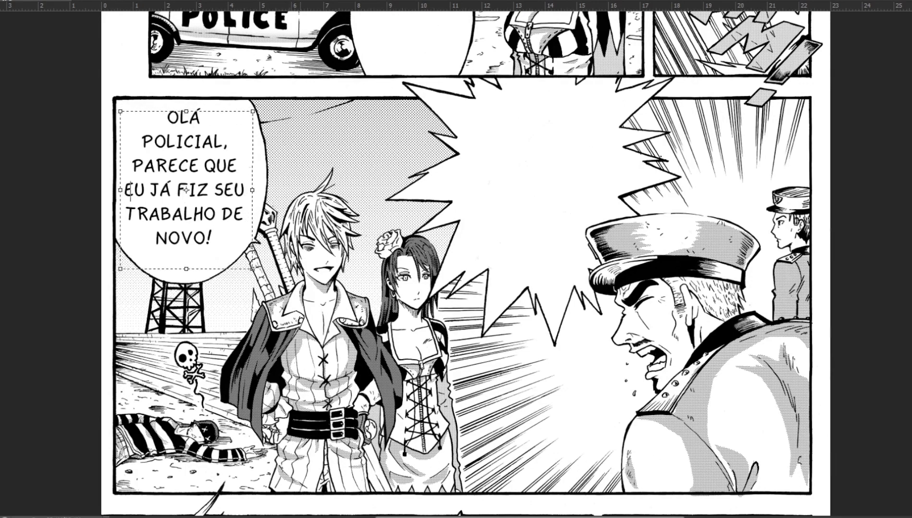
{"action": "left_click", "coordinate": [469, 108]}
Step: Letter the spiky balloon with 'V-VOCÊ MATOU O CRIMINOSO?! S-SEU MANÍACO!' broken across lines
{"action": "left_click_drag", "start_coordinate": [469, 108], "coordinate": [596, 258]}
{"action": "type", "text": "Ê MATOU"}
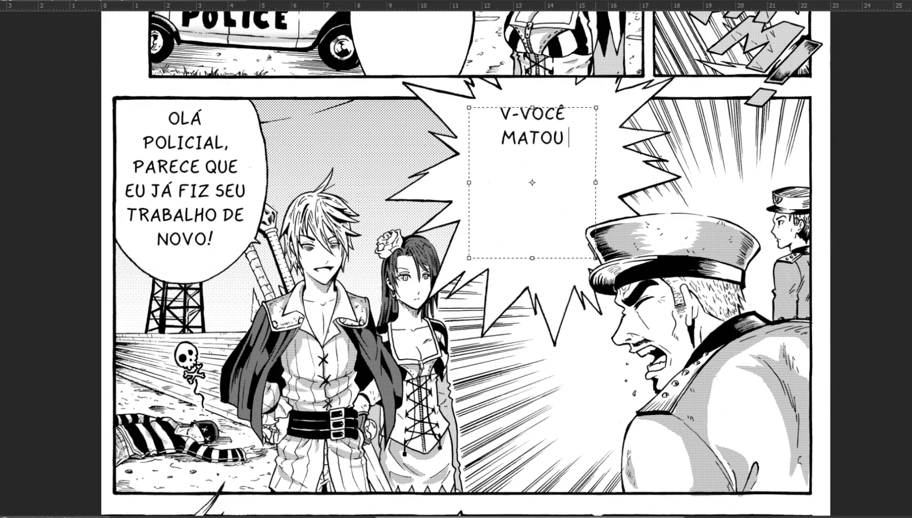
{"action": "type", "text": " O CRI-MINOS"}
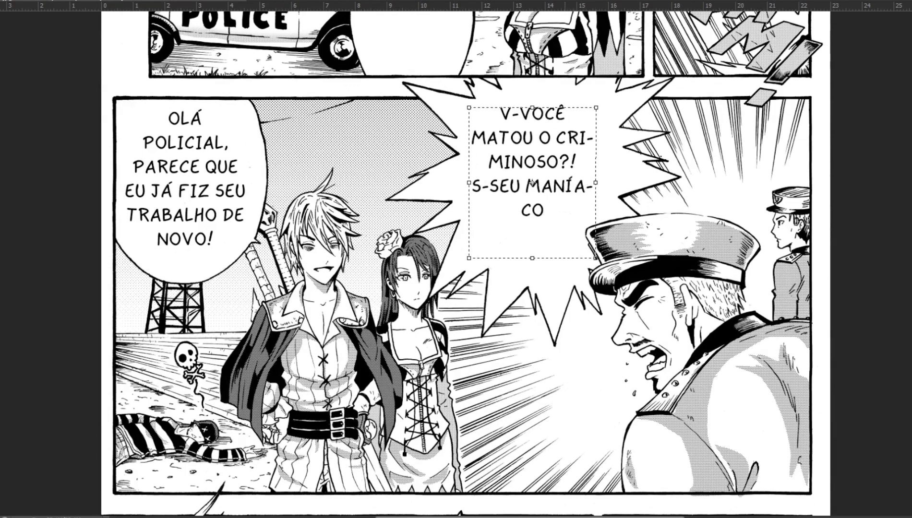
{"action": "left_click", "coordinate": [531, 183]}
{"action": "key", "text": "Return"}
{"action": "left_click", "coordinate": [555, 138]}
{"action": "key", "text": "Return"}
{"action": "left_click_drag", "start_coordinate": [531, 183], "coordinate": [531, 192]}
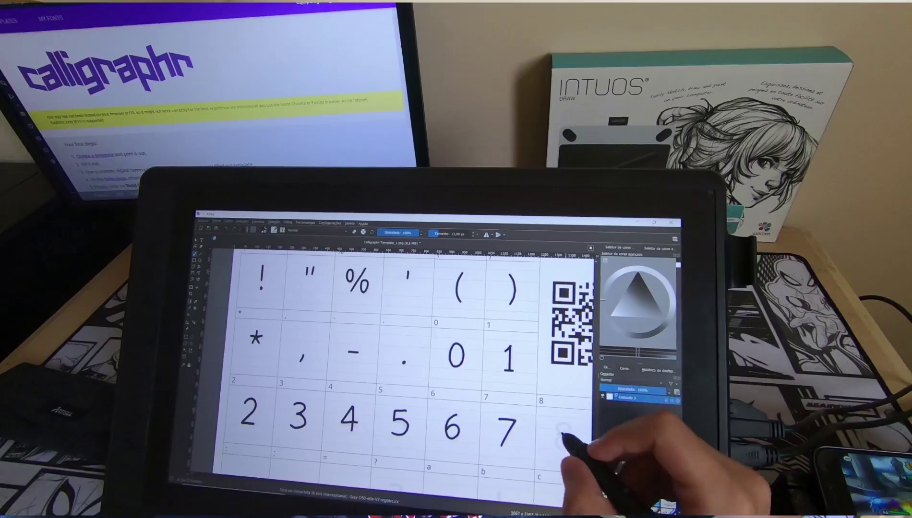
Step: Handwrite the digits 8 and 9 in their template cells, redoing bad strokes
{"action": "left_click_drag", "start_coordinate": [564, 437], "coordinate": [565, 445]}
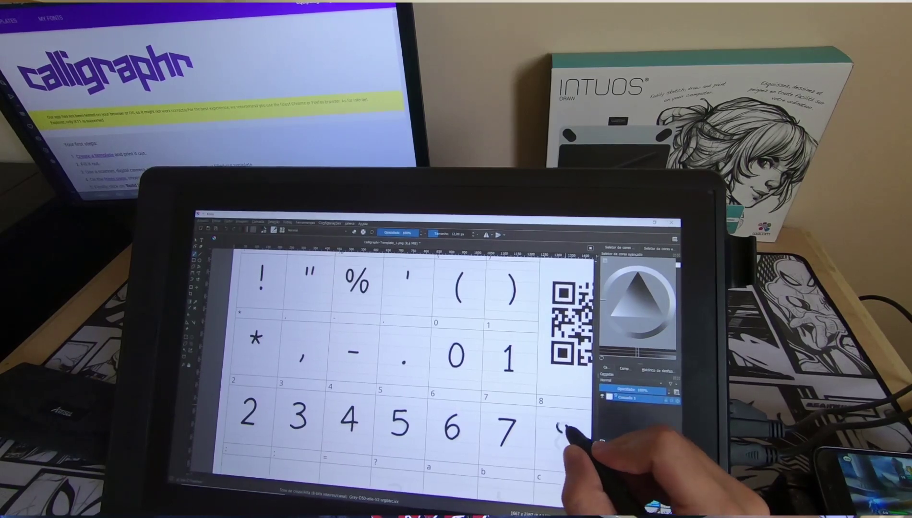
{"action": "key", "text": "ctrl+z"}
{"action": "key", "text": "ctrl+z"}
{"action": "left_click_drag", "start_coordinate": [562, 422], "coordinate": [566, 444]}
{"action": "key", "text": "ctrl+z"}
{"action": "mouse_move", "coordinate": [524, 475]}
{"action": "left_mouse_down"}
{"action": "mouse_move", "coordinate": [559, 446]}
{"action": "mouse_move", "coordinate": [502, 421]}
{"action": "left_mouse_up"}
{"action": "left_click_drag", "start_coordinate": [518, 373], "coordinate": [507, 396]}
{"action": "key", "text": "ctrl+z"}
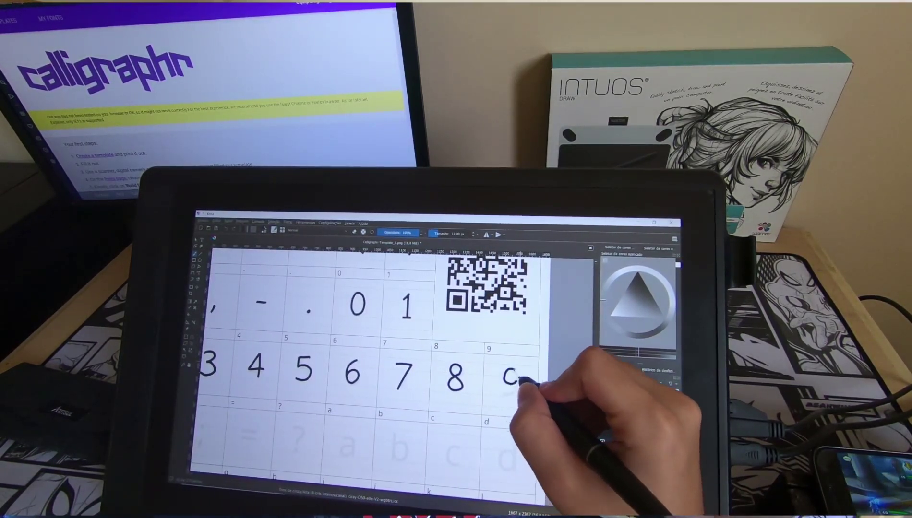
{"action": "mouse_move", "coordinate": [518, 374]}
{"action": "left_mouse_down"}
{"action": "mouse_move", "coordinate": [516, 393]}
{"action": "mouse_move", "coordinate": [622, 348]}
{"action": "left_mouse_up"}
Step: Handwrite the colon, semicolon, = and ? plus capitals A, B and C
{"action": "left_click", "coordinate": [249, 376]}
{"action": "left_click", "coordinate": [248, 389]}
{"action": "left_click", "coordinate": [296, 381]}
{"action": "mouse_move", "coordinate": [296, 390]}
{"action": "left_mouse_down"}
{"action": "mouse_move", "coordinate": [293, 399]}
{"action": "mouse_move", "coordinate": [354, 382]}
{"action": "mouse_move", "coordinate": [354, 392]}
{"action": "mouse_move", "coordinate": [395, 394]}
{"action": "left_mouse_up"}
{"action": "left_click", "coordinate": [394, 402]}
{"action": "mouse_move", "coordinate": [446, 383]}
{"action": "left_mouse_down"}
{"action": "mouse_move", "coordinate": [438, 408]}
{"action": "mouse_move", "coordinate": [454, 408]}
{"action": "left_mouse_up"}
{"action": "left_click_drag", "start_coordinate": [441, 398], "coordinate": [496, 409]}
{"action": "left_click_drag", "start_coordinate": [496, 384], "coordinate": [497, 409]}
{"action": "mouse_move", "coordinate": [570, 391]}
{"action": "left_mouse_down"}
{"action": "mouse_move", "coordinate": [571, 413]}
{"action": "mouse_move", "coordinate": [525, 405]}
{"action": "left_mouse_up"}
Step: Handwrite capitals E through J in their template cells
{"action": "left_click_drag", "start_coordinate": [231, 451], "coordinate": [340, 398]}
{"action": "mouse_move", "coordinate": [261, 379]}
{"action": "left_mouse_down"}
{"action": "mouse_move", "coordinate": [261, 405]}
{"action": "mouse_move", "coordinate": [278, 379]}
{"action": "mouse_move", "coordinate": [310, 407]}
{"action": "left_mouse_up"}
{"action": "left_click_drag", "start_coordinate": [312, 381], "coordinate": [330, 380]}
{"action": "mouse_move", "coordinate": [311, 394]}
{"action": "left_mouse_down"}
{"action": "mouse_move", "coordinate": [369, 405]}
{"action": "mouse_move", "coordinate": [374, 415]}
{"action": "left_mouse_up"}
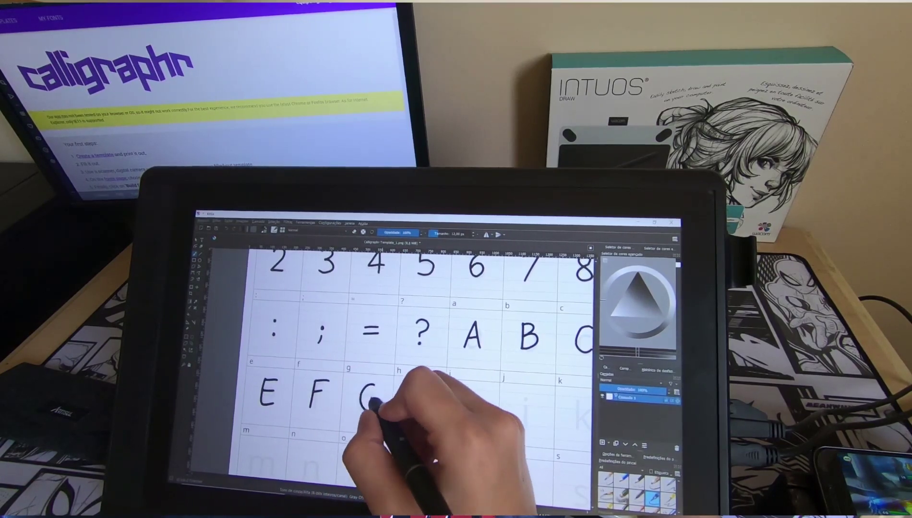
{"action": "left_click_drag", "start_coordinate": [411, 382], "coordinate": [410, 414]}
{"action": "left_click_drag", "start_coordinate": [426, 381], "coordinate": [426, 414]}
{"action": "left_click_drag", "start_coordinate": [411, 398], "coordinate": [472, 422]}
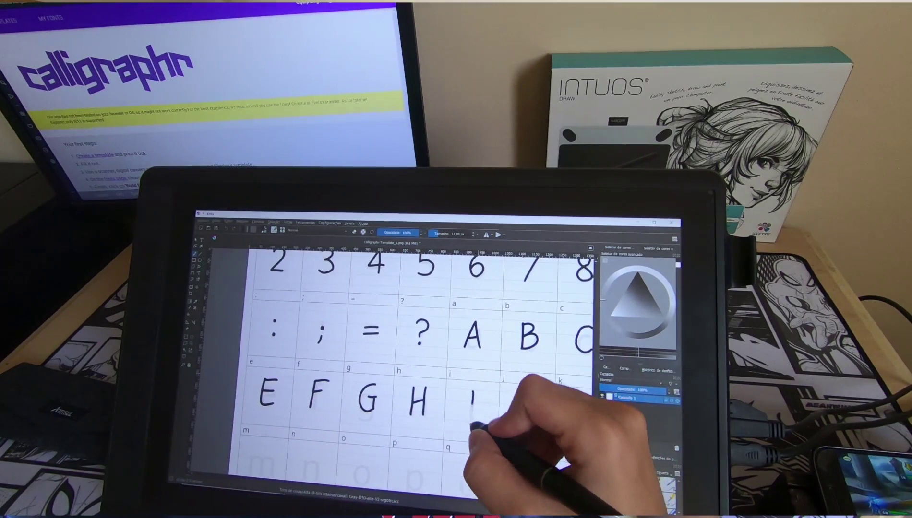
{"action": "left_click_drag", "start_coordinate": [463, 422], "coordinate": [482, 422]}
{"action": "mouse_move", "coordinate": [422, 386]}
{"action": "left_mouse_down"}
{"action": "mouse_move", "coordinate": [413, 411]}
{"action": "mouse_move", "coordinate": [430, 386]}
{"action": "left_mouse_up"}
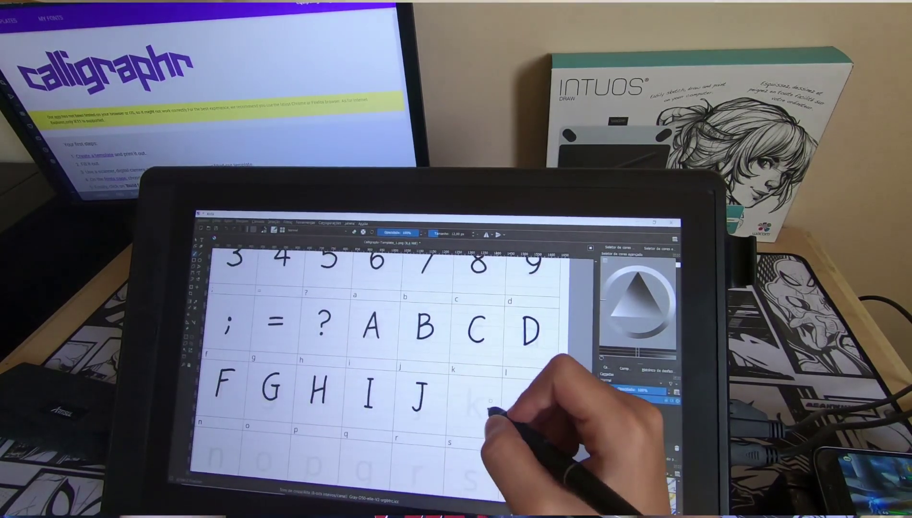
Step: Handwrite capitals K, L and M, redrawing the L
{"action": "left_click_drag", "start_coordinate": [476, 406], "coordinate": [484, 413]}
{"action": "mouse_move", "coordinate": [527, 381]}
{"action": "left_mouse_down"}
{"action": "mouse_move", "coordinate": [526, 413]}
{"action": "mouse_move", "coordinate": [542, 413]}
{"action": "mouse_move", "coordinate": [527, 417]}
{"action": "left_mouse_up"}
{"action": "key", "text": "ctrl+z"}
{"action": "left_click_drag", "start_coordinate": [526, 417], "coordinate": [542, 417]}
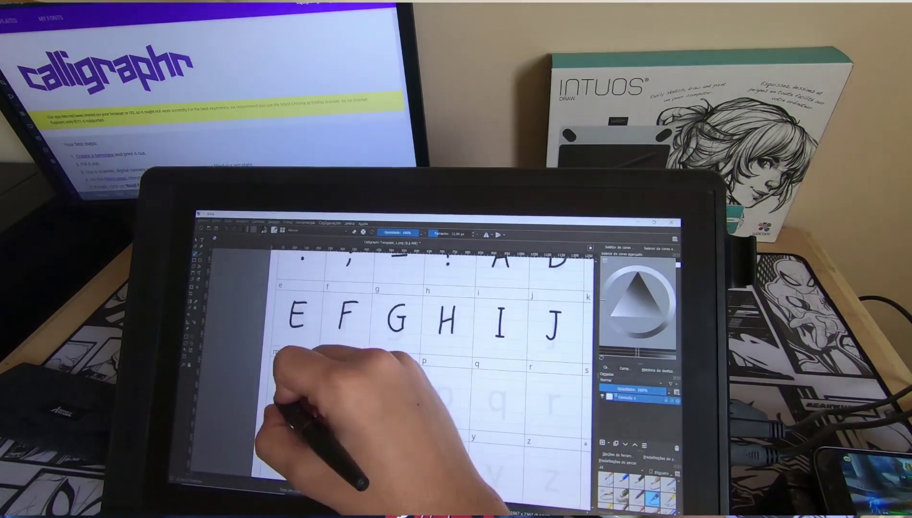
{"action": "mouse_move", "coordinate": [279, 394]}
{"action": "left_mouse_down"}
{"action": "mouse_move", "coordinate": [294, 379]}
{"action": "mouse_move", "coordinate": [307, 394]}
{"action": "mouse_move", "coordinate": [282, 396]}
{"action": "mouse_move", "coordinate": [303, 396]}
{"action": "mouse_move", "coordinate": [350, 367]}
{"action": "mouse_move", "coordinate": [393, 371]}
{"action": "left_mouse_up"}
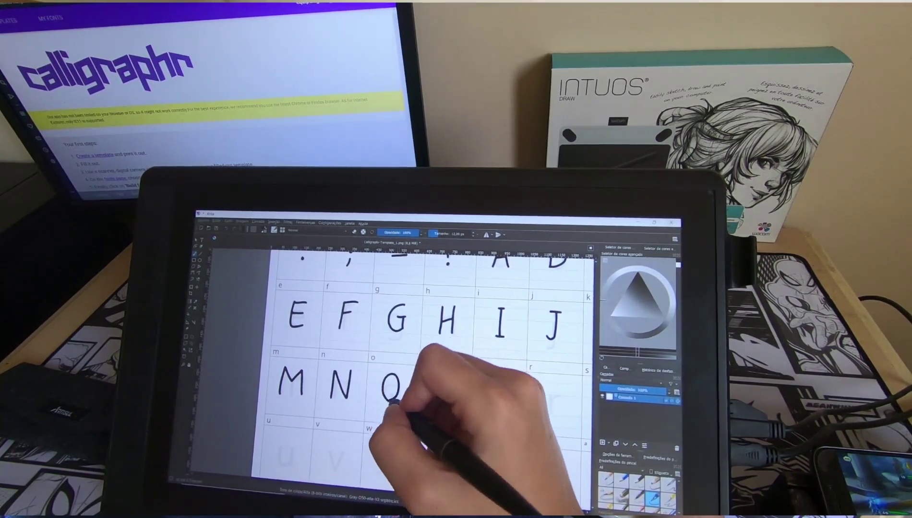
Step: Handwrite capitals P, Q, R, S, T, U and V in their cells
{"action": "left_click_drag", "start_coordinate": [444, 374], "coordinate": [446, 401]}
{"action": "left_click_drag", "start_coordinate": [494, 380], "coordinate": [501, 405]}
{"action": "left_click", "coordinate": [471, 382]}
{"action": "left_click_drag", "start_coordinate": [540, 381], "coordinate": [525, 408]}
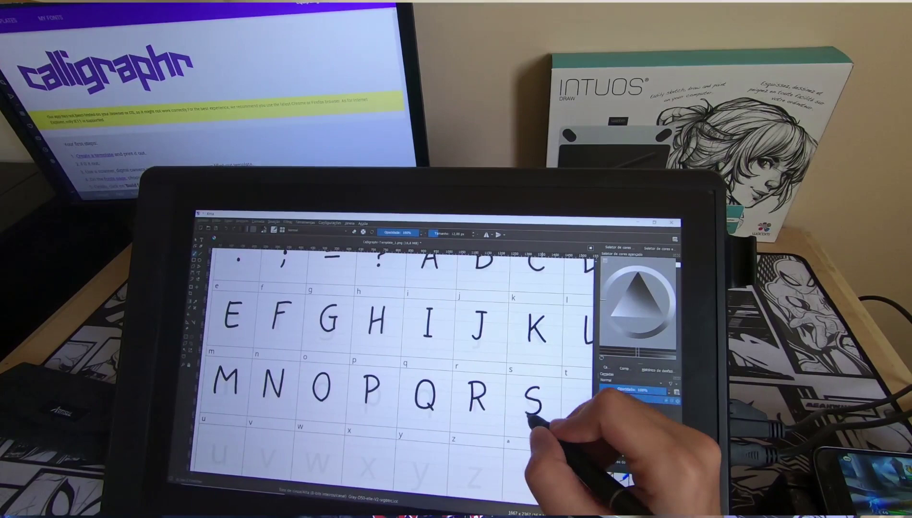
{"action": "mouse_move", "coordinate": [465, 402]}
{"action": "left_mouse_down"}
{"action": "mouse_move", "coordinate": [488, 401]}
{"action": "mouse_move", "coordinate": [477, 423]}
{"action": "left_mouse_up"}
{"action": "mouse_move", "coordinate": [251, 361]}
{"action": "left_mouse_down"}
{"action": "mouse_move", "coordinate": [250, 383]}
{"action": "mouse_move", "coordinate": [275, 365]}
{"action": "left_mouse_up"}
{"action": "left_click_drag", "start_coordinate": [293, 365], "coordinate": [357, 367]}
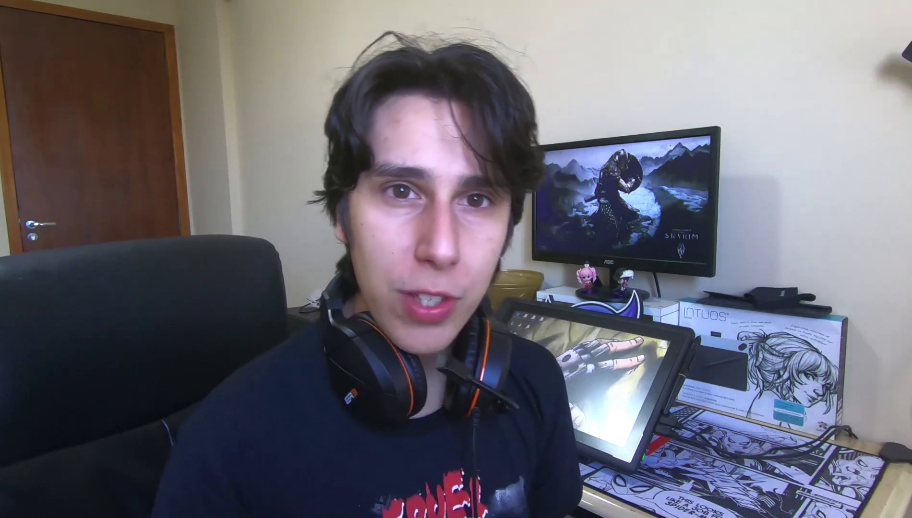